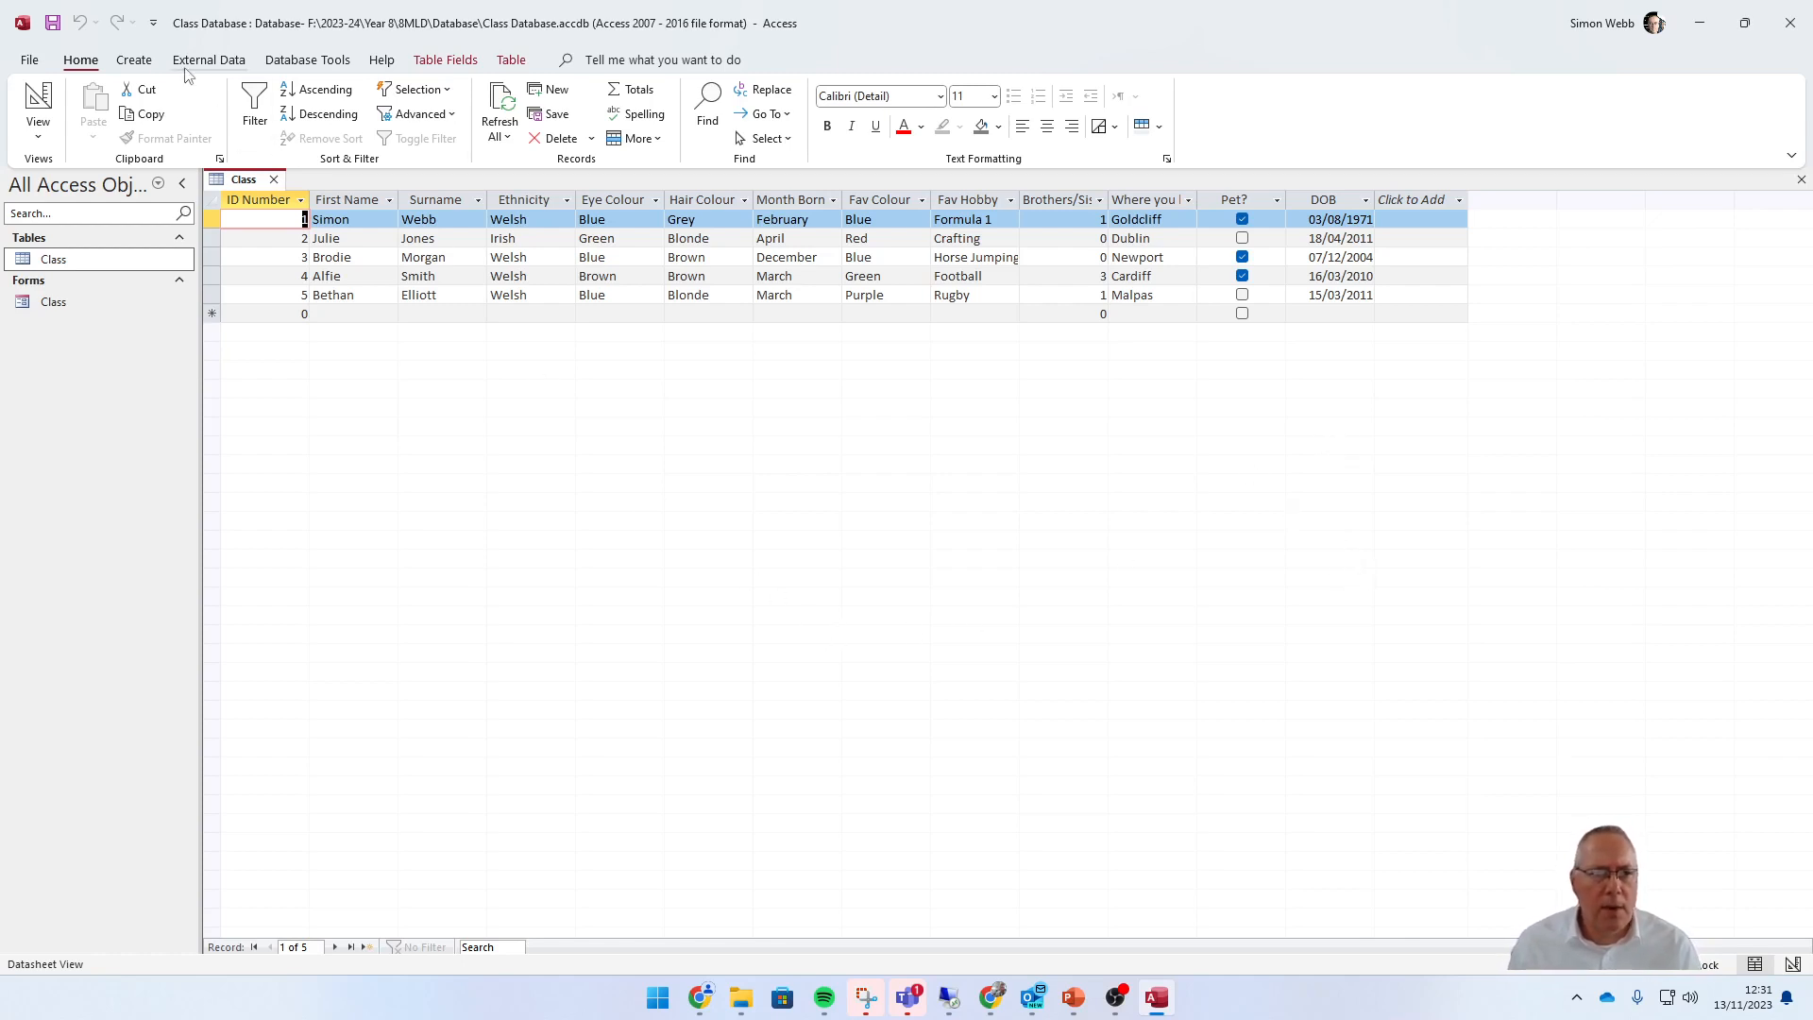
- Create a new query in design view, add the Class table, and enlarge its field list to show every field
click(134, 60)
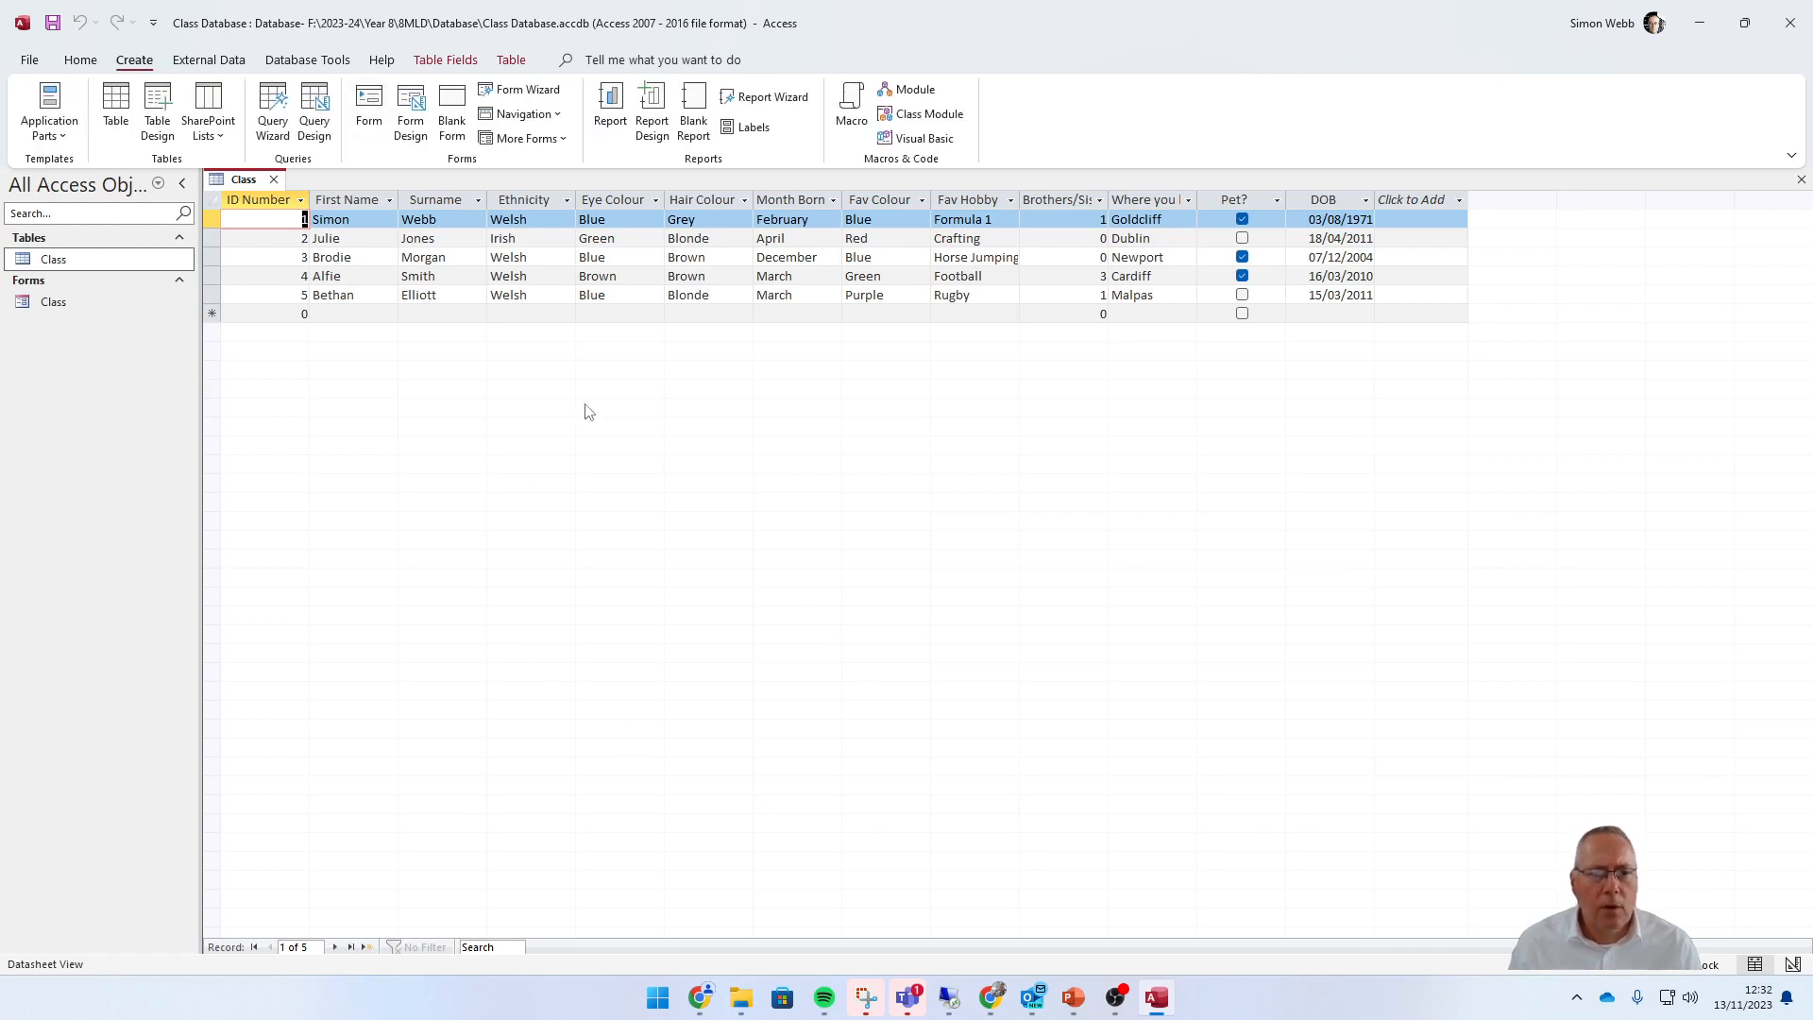
click(317, 104)
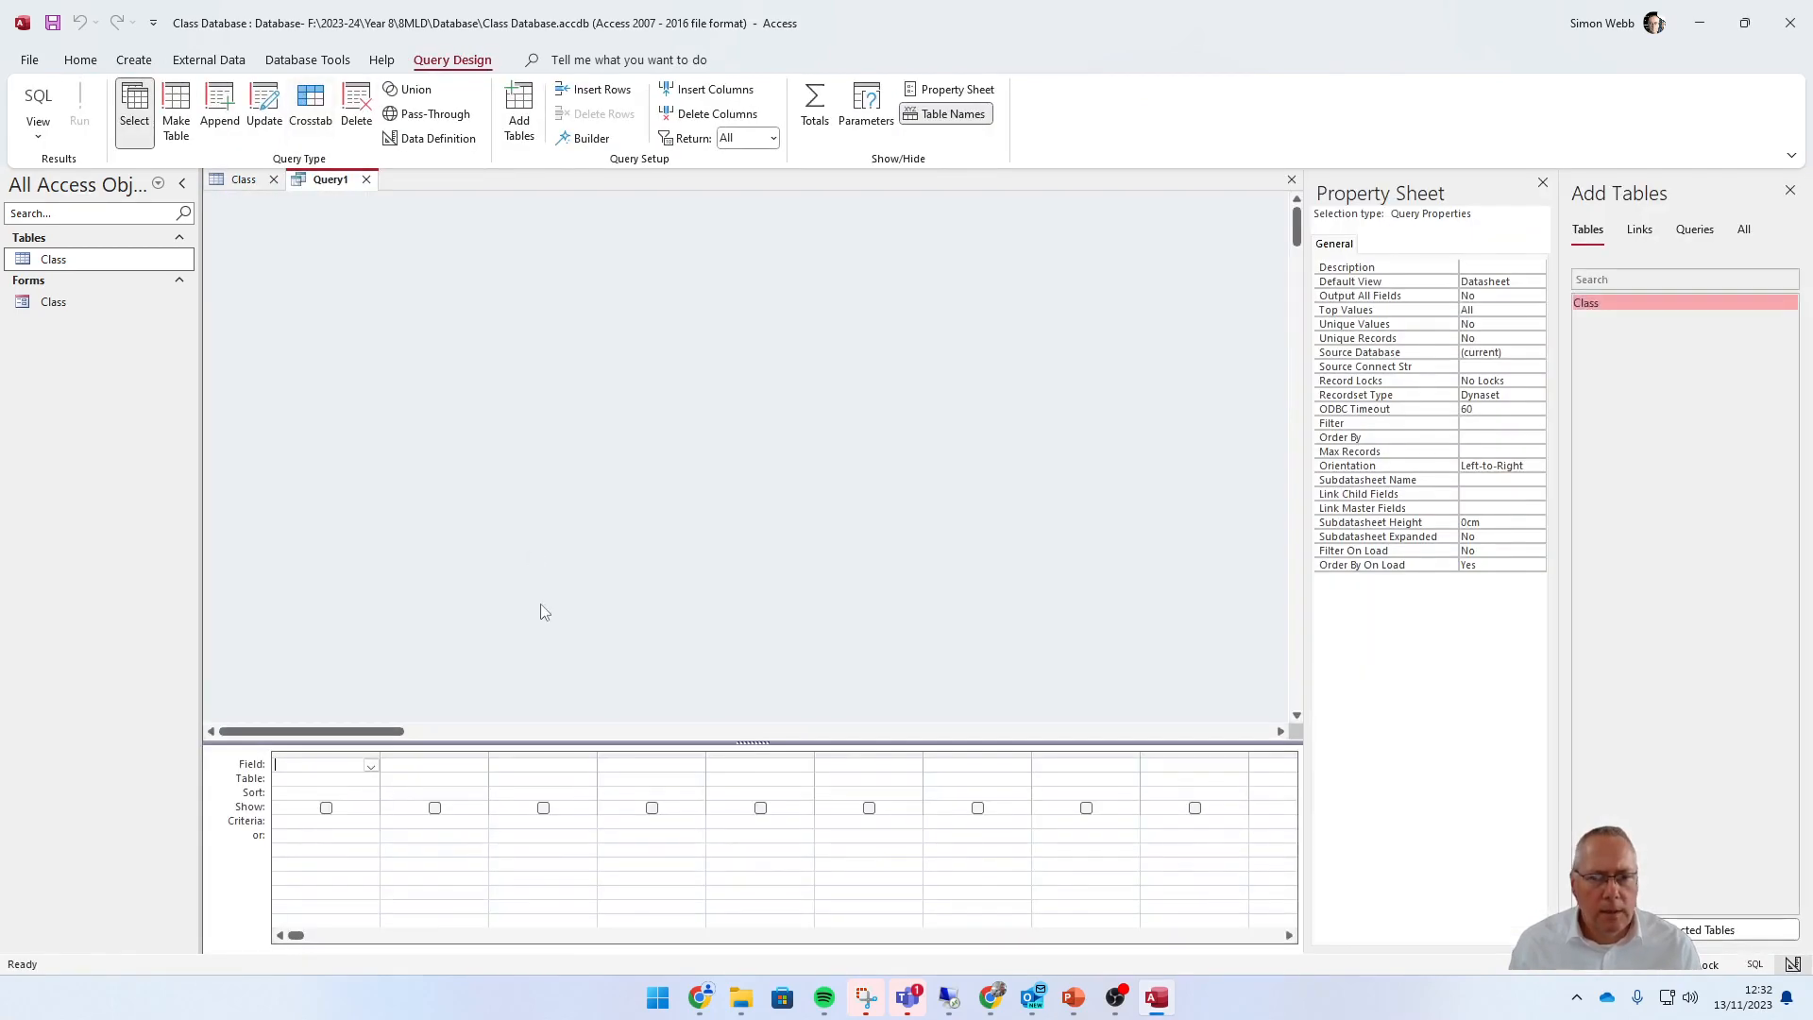
click(1543, 183)
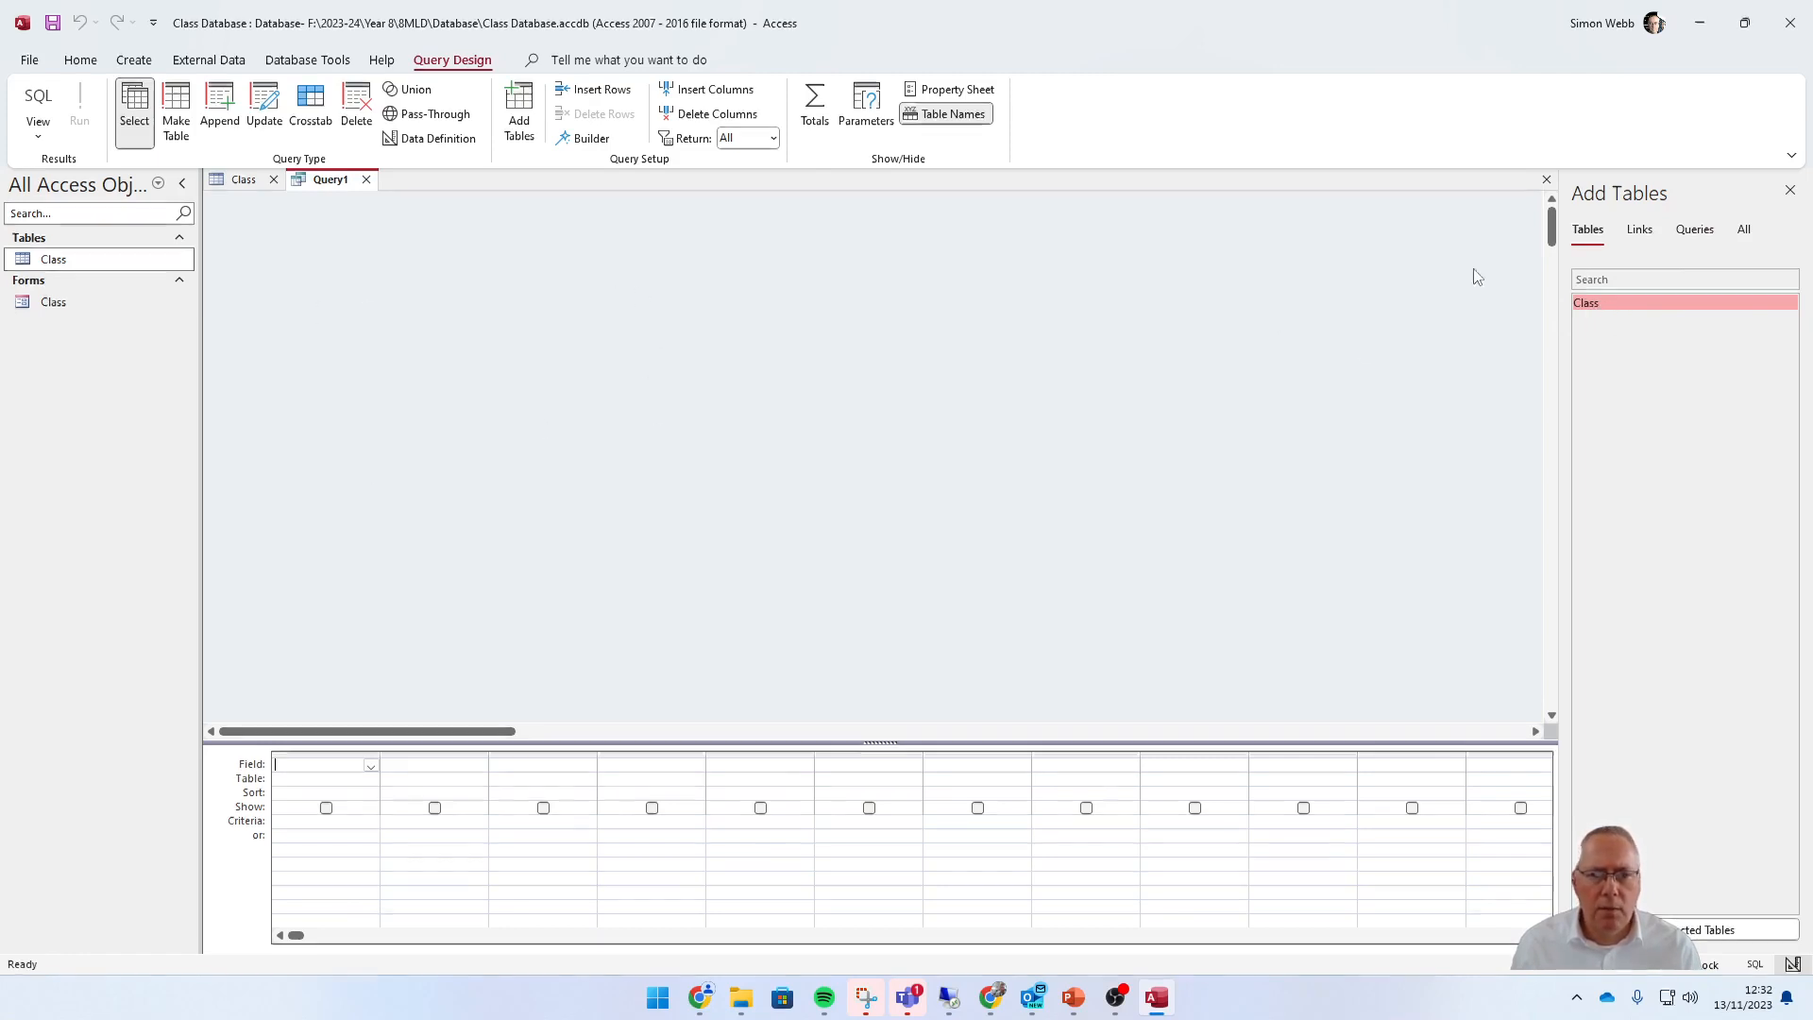
double_click(1612, 300)
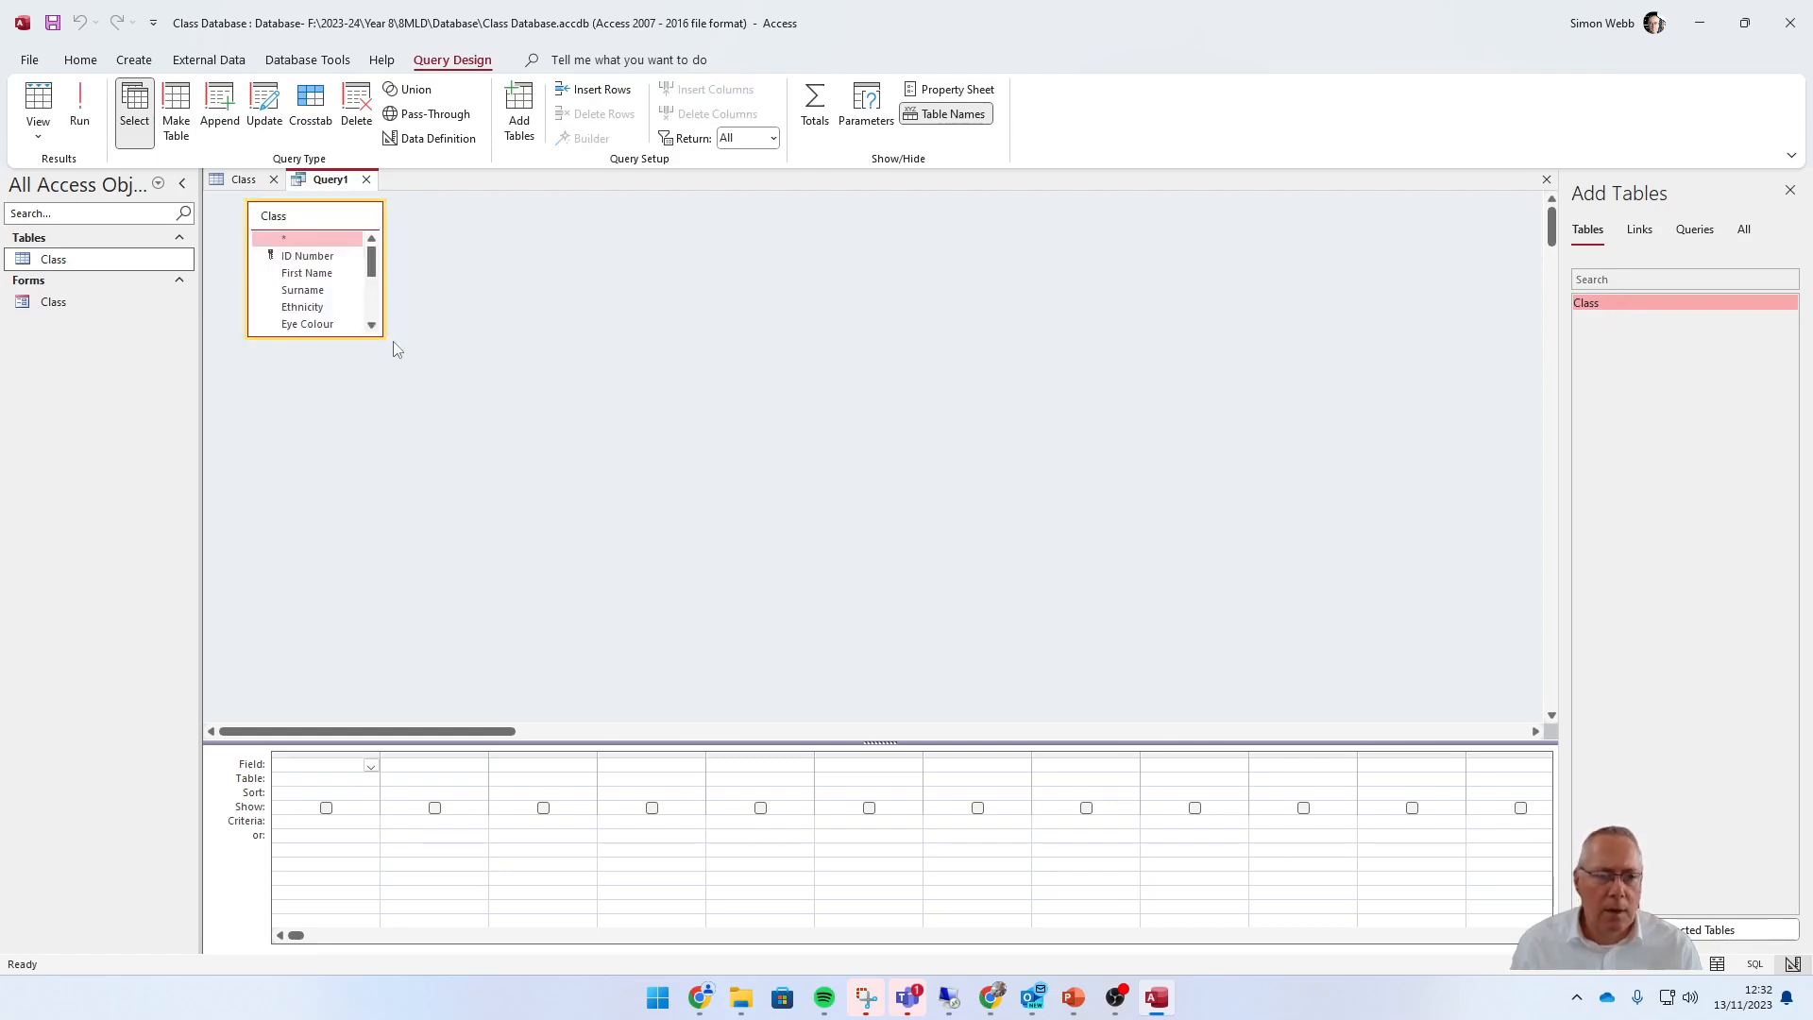
drag(382, 336, 435, 485)
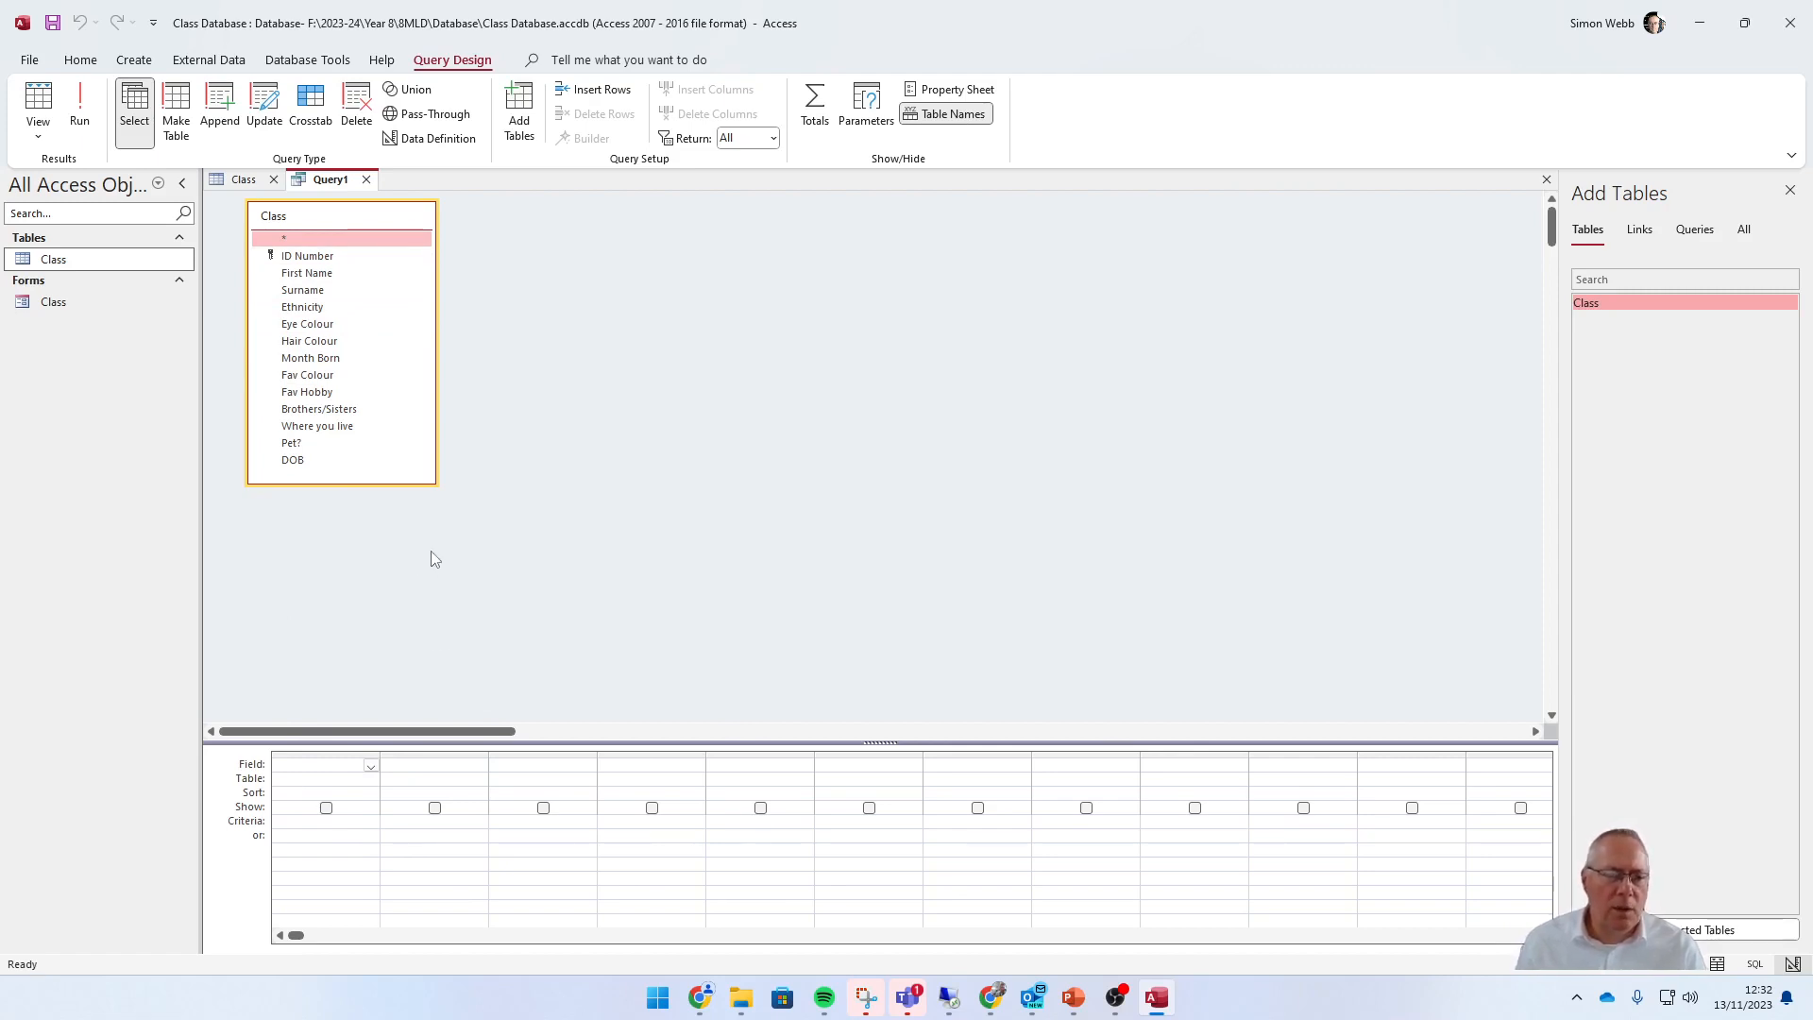
drag(307, 260, 320, 765)
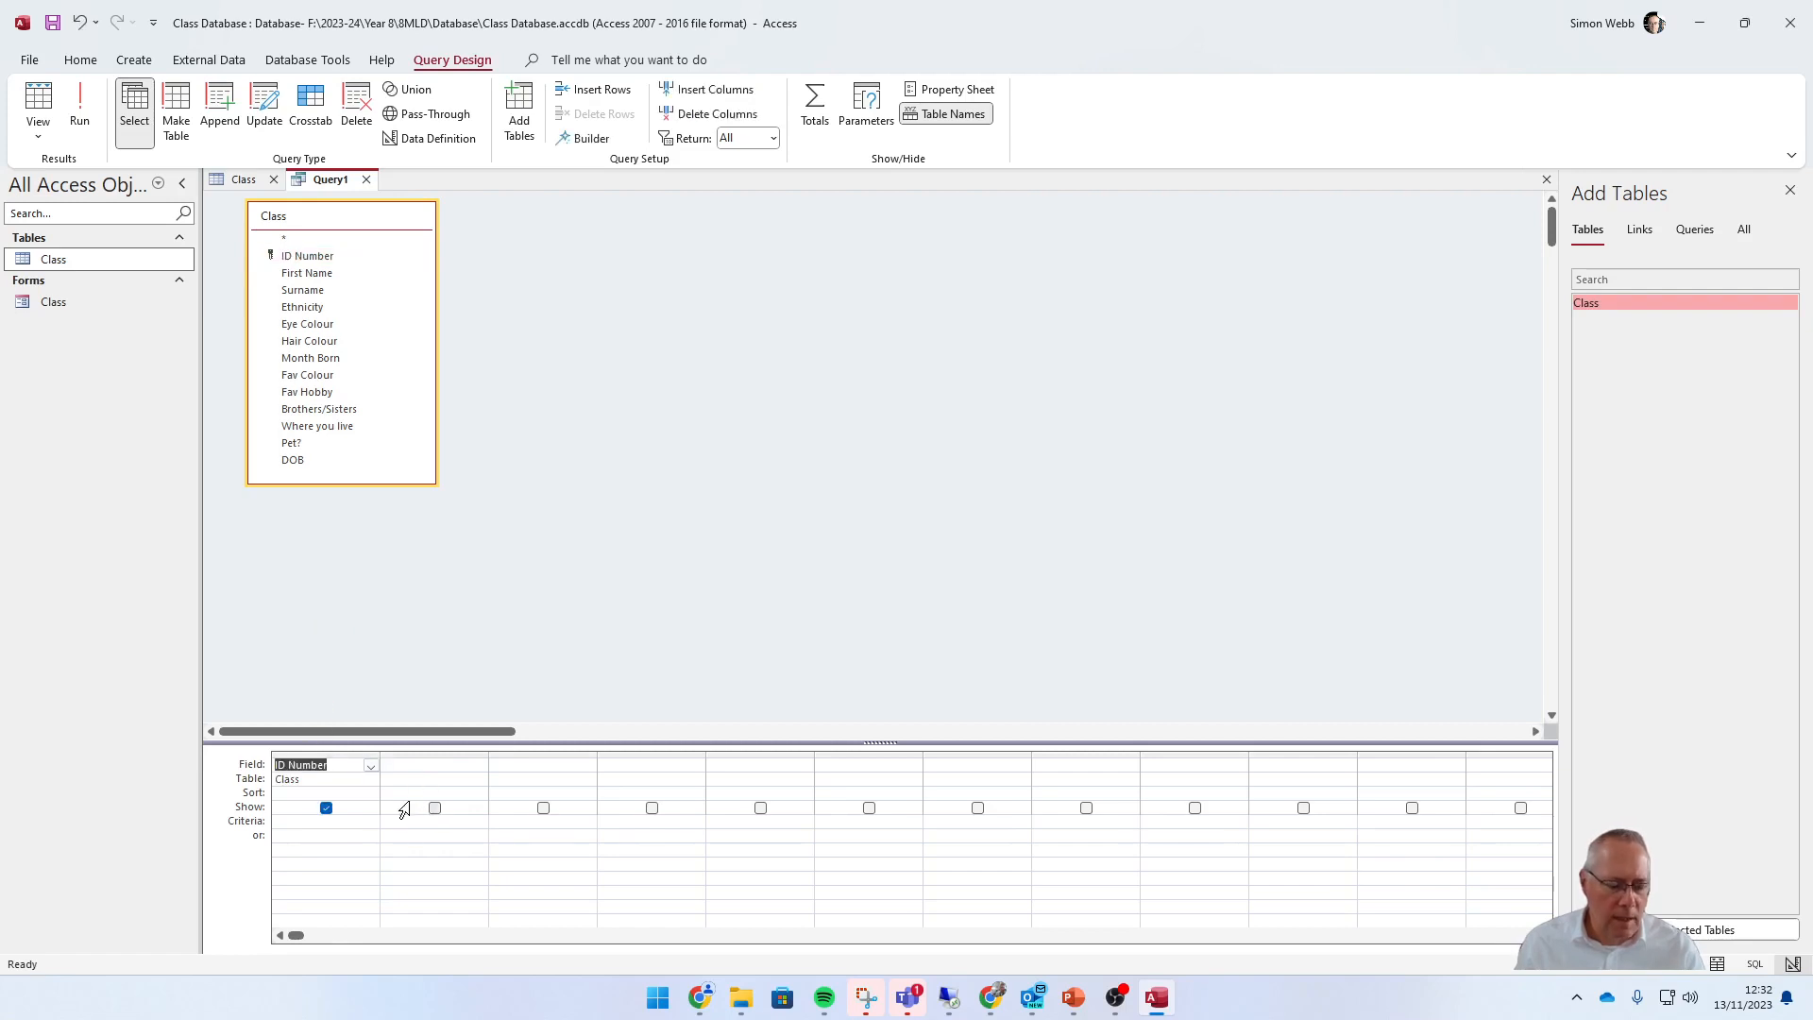
key(ctrl+z)
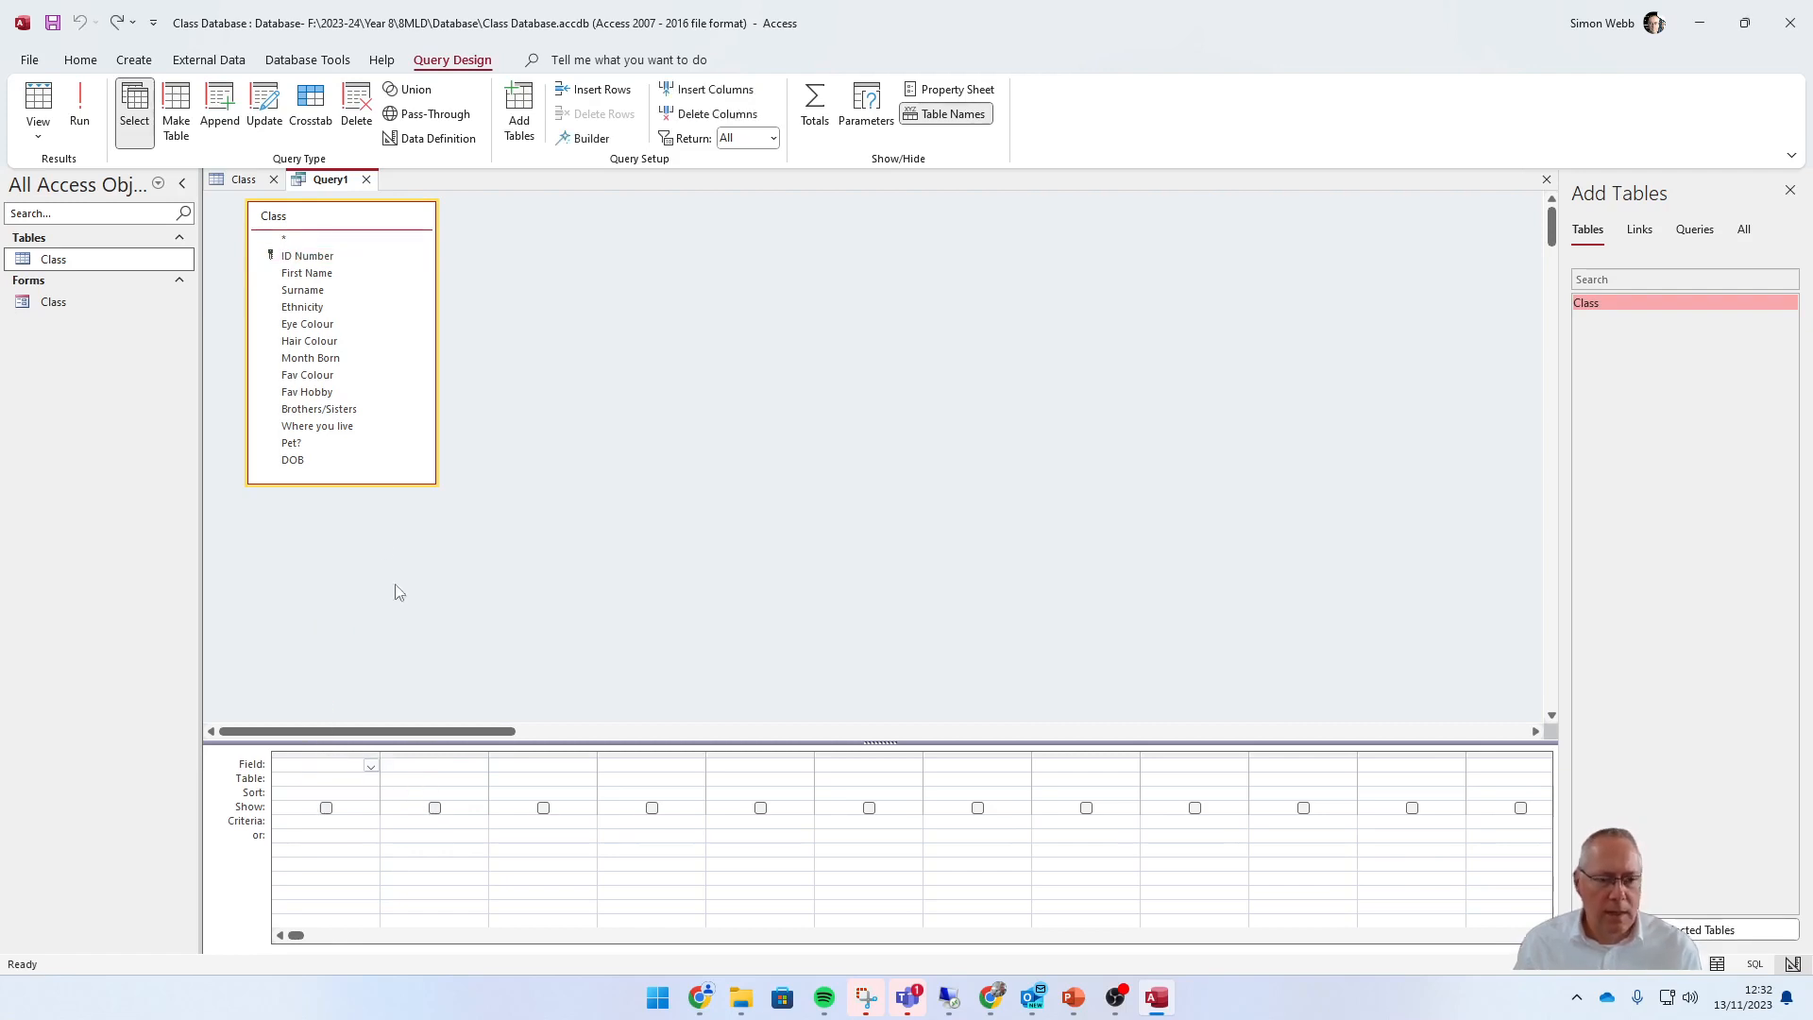
key(ctrl+y)
click(319, 257)
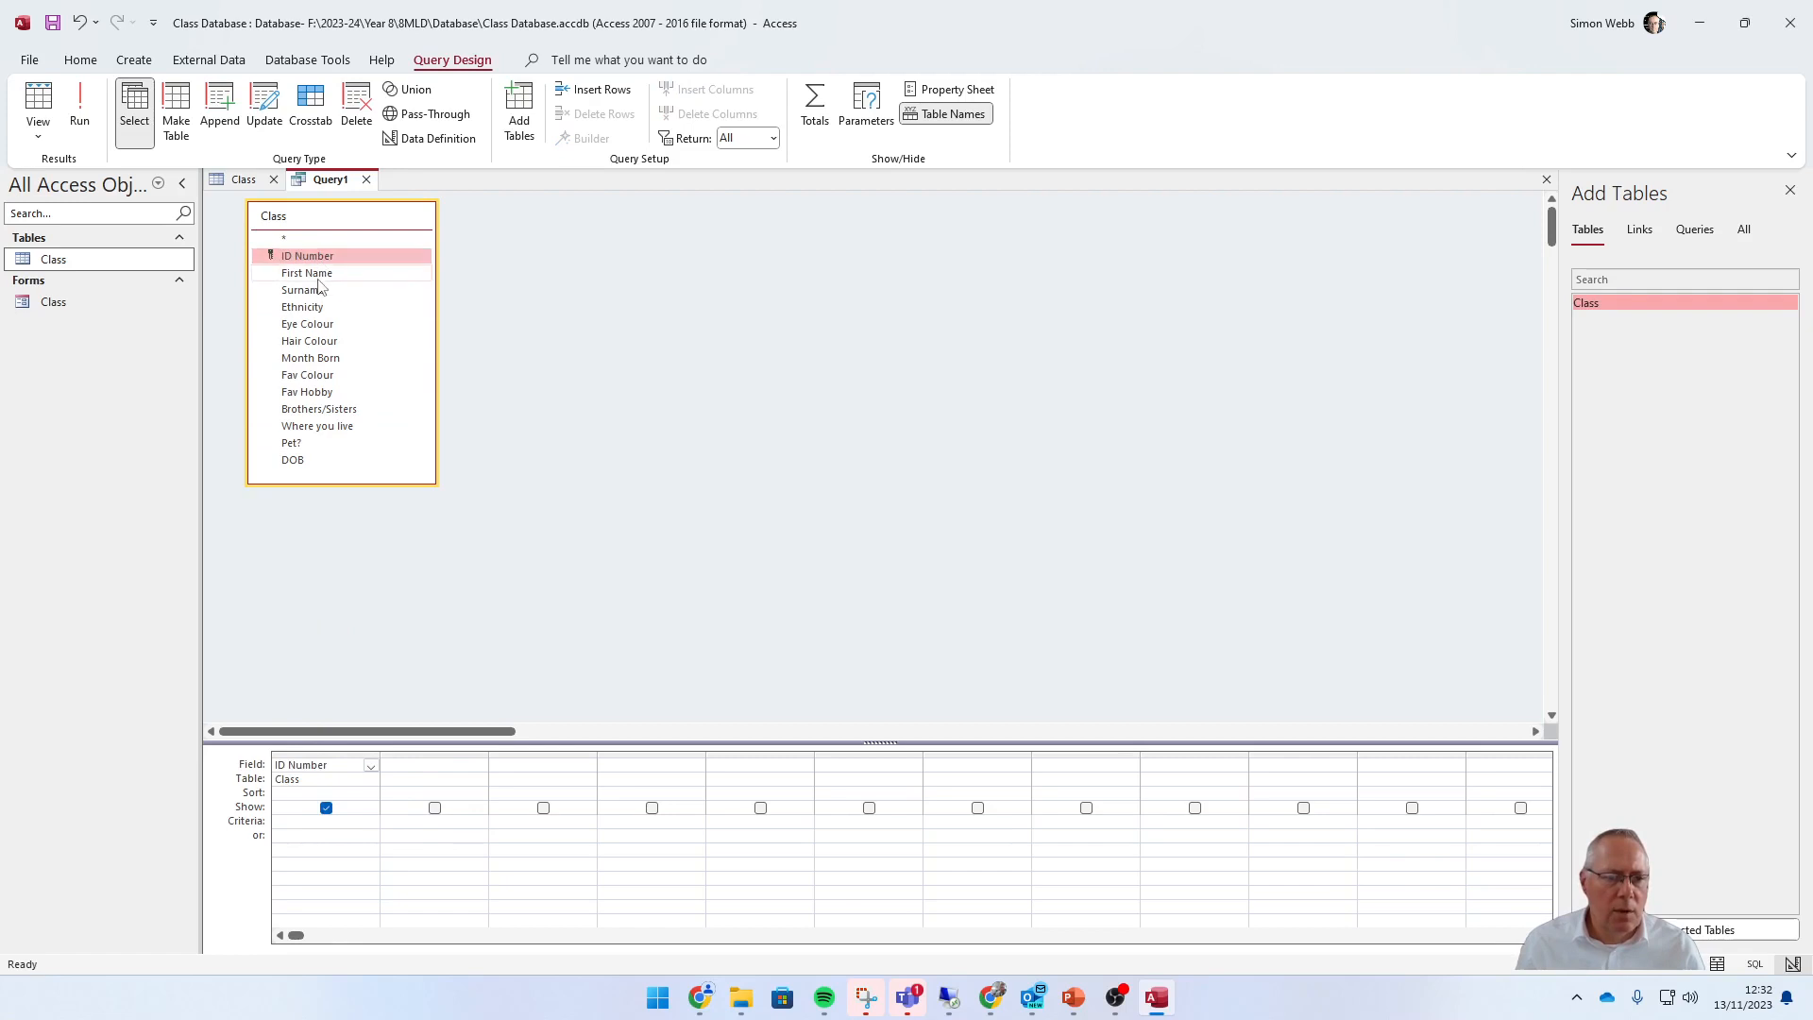
double_click(315, 274)
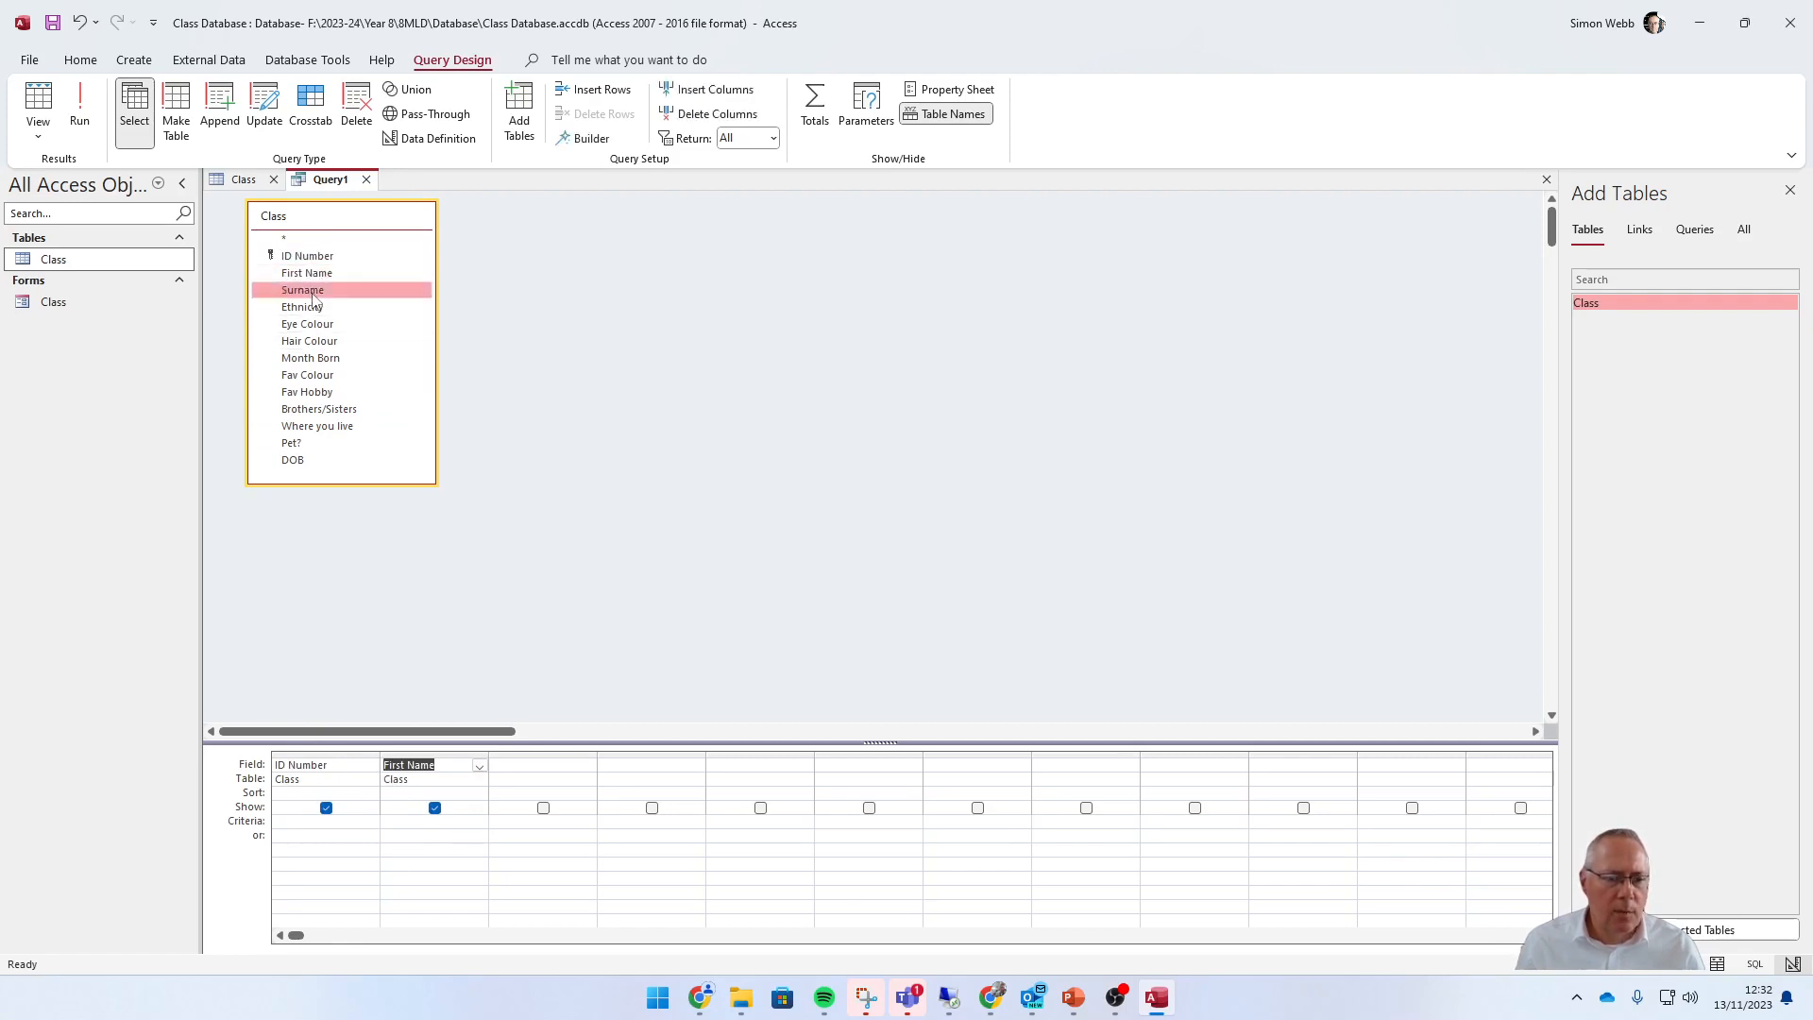
double_click(311, 290)
key(ctrl+z)
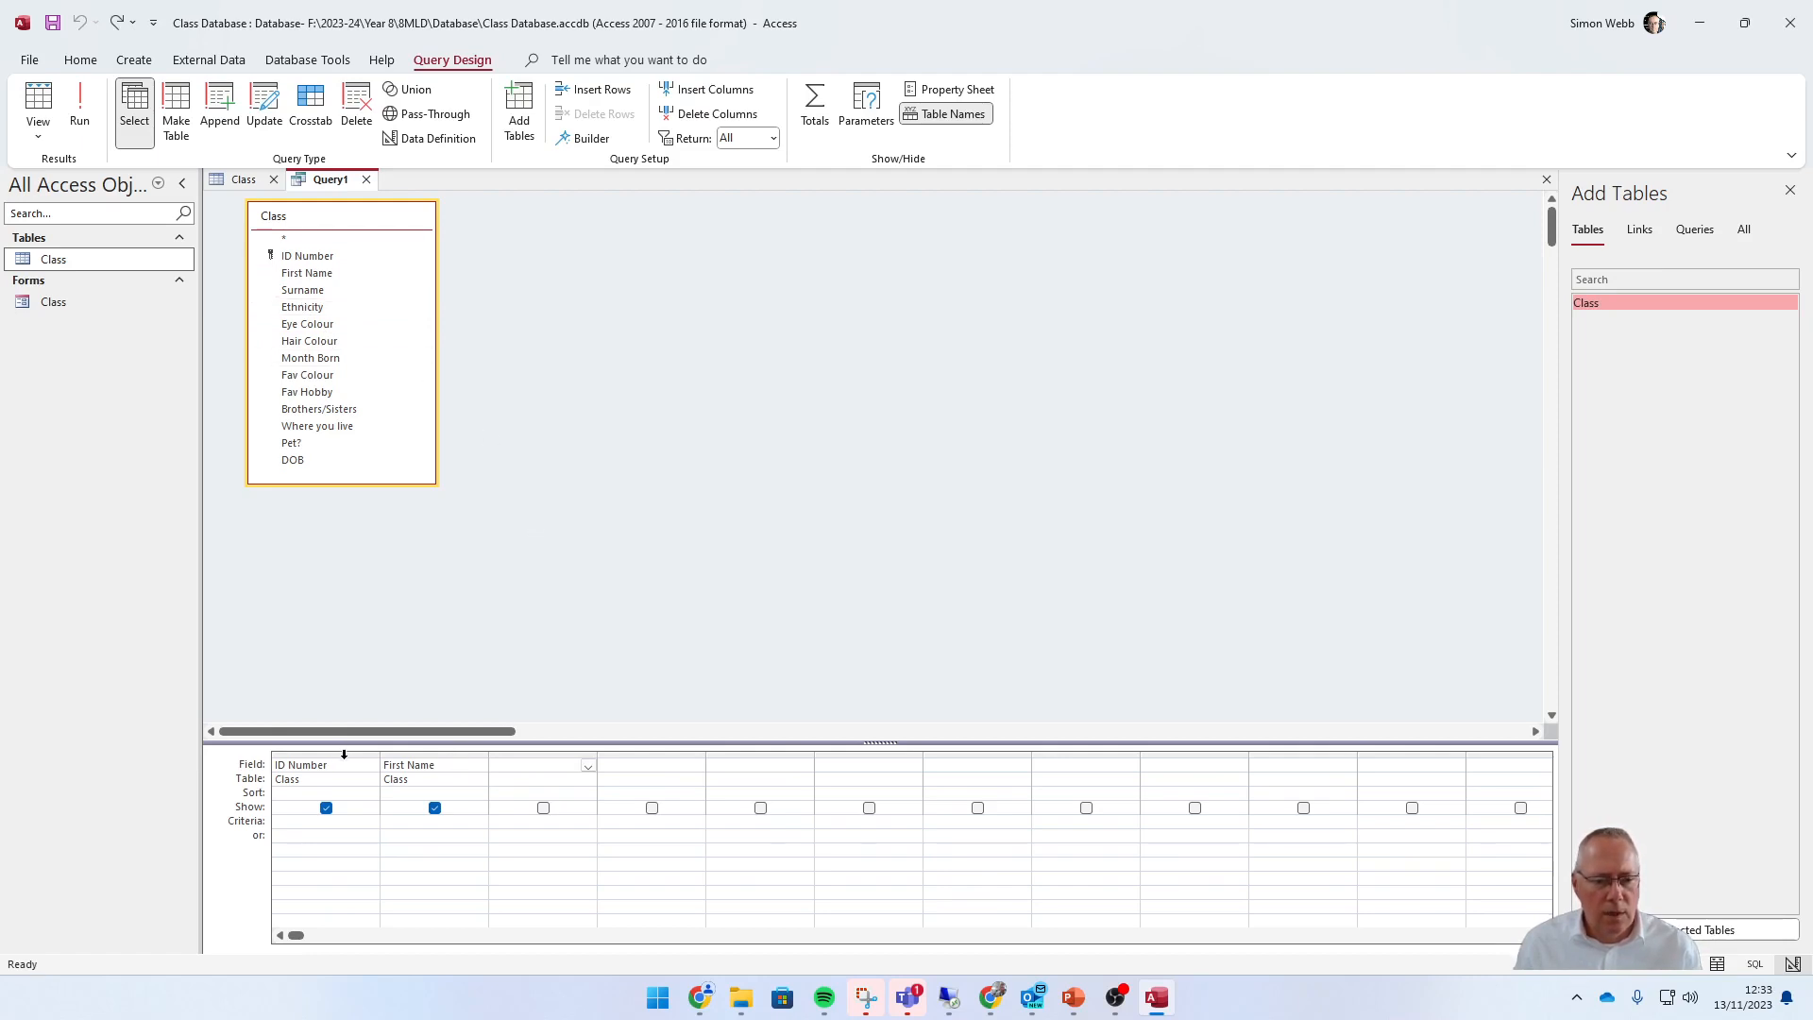
drag(343, 752, 431, 754)
key(Delete)
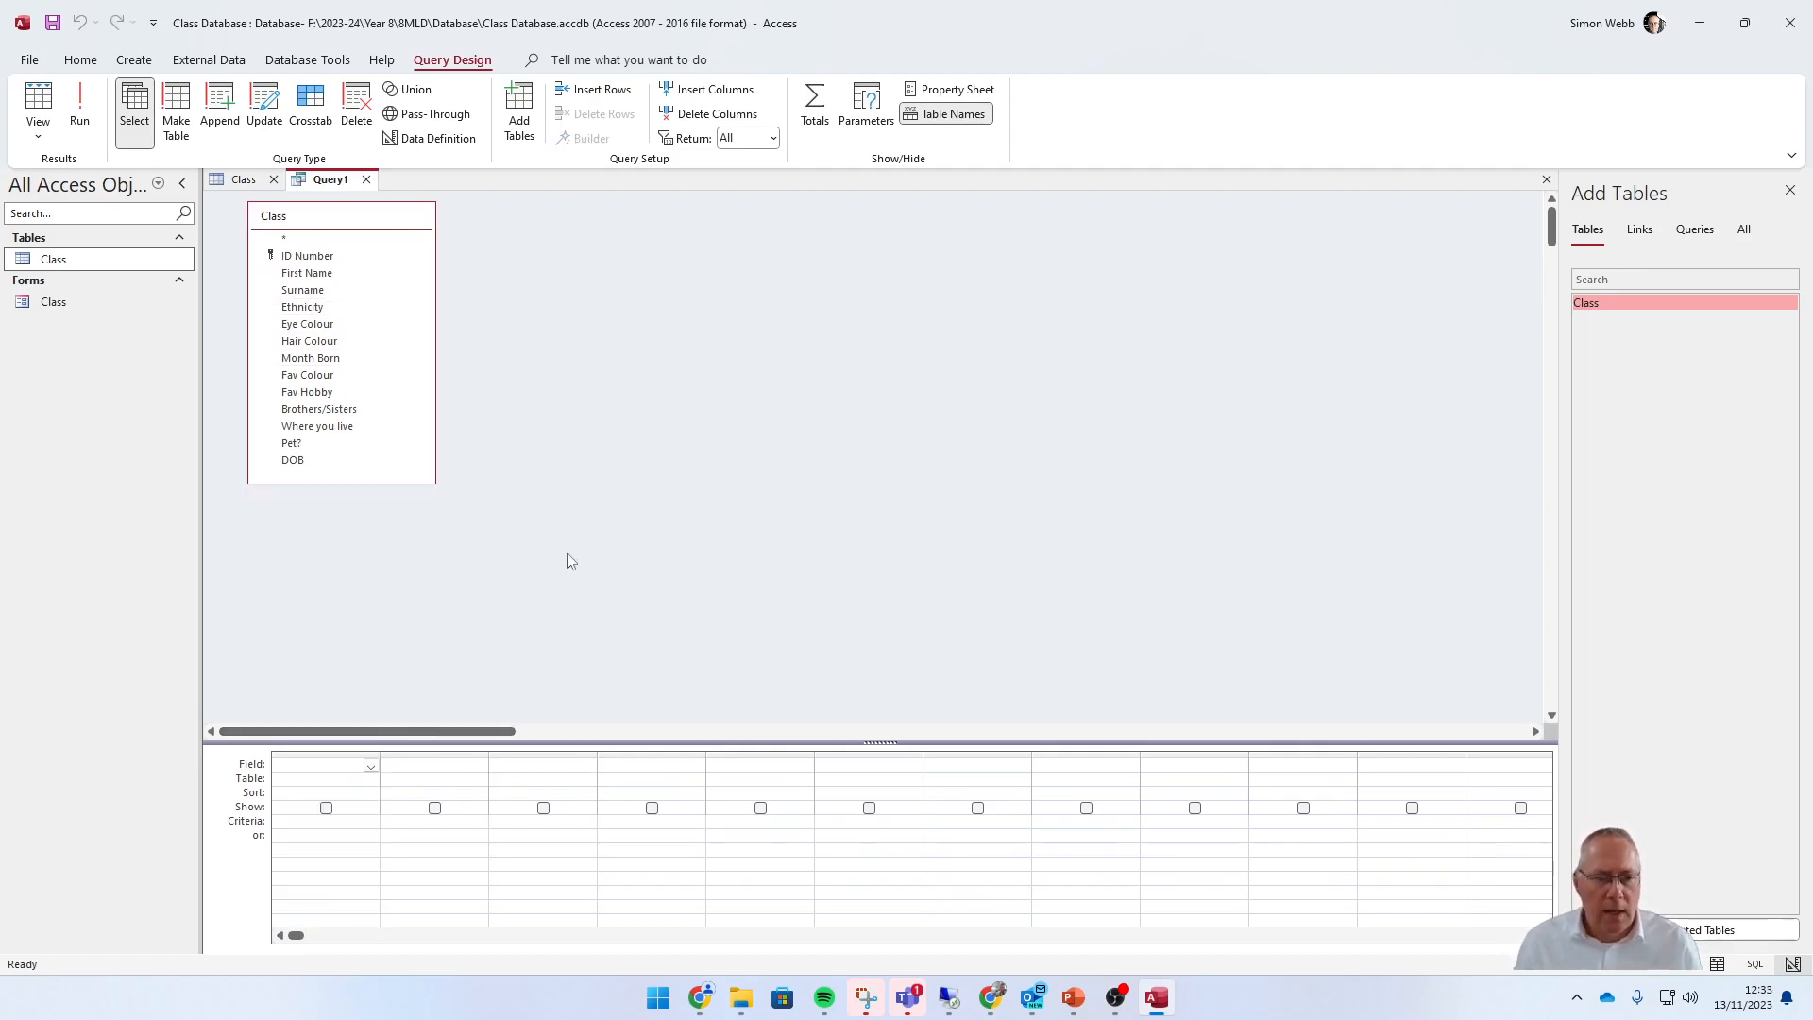
- Add all fields of the Class table to the query grid at once and run the query to check its output
double_click(272, 217)
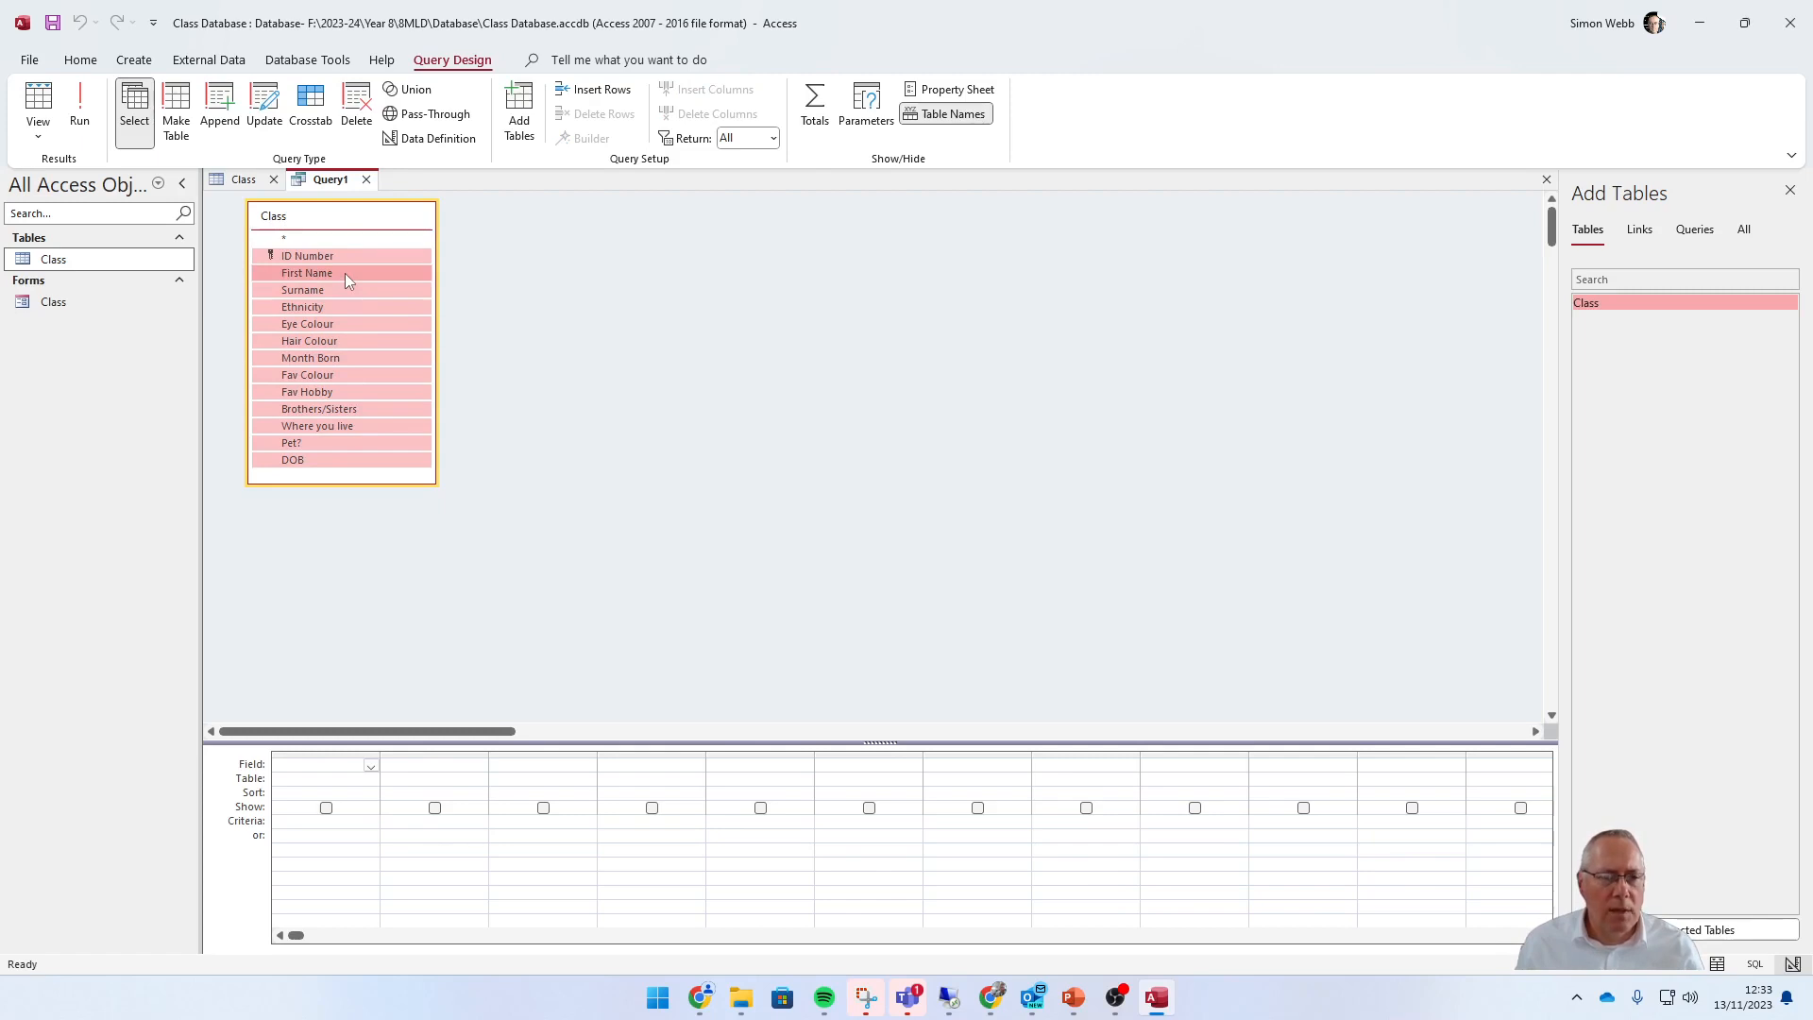
drag(344, 274, 334, 774)
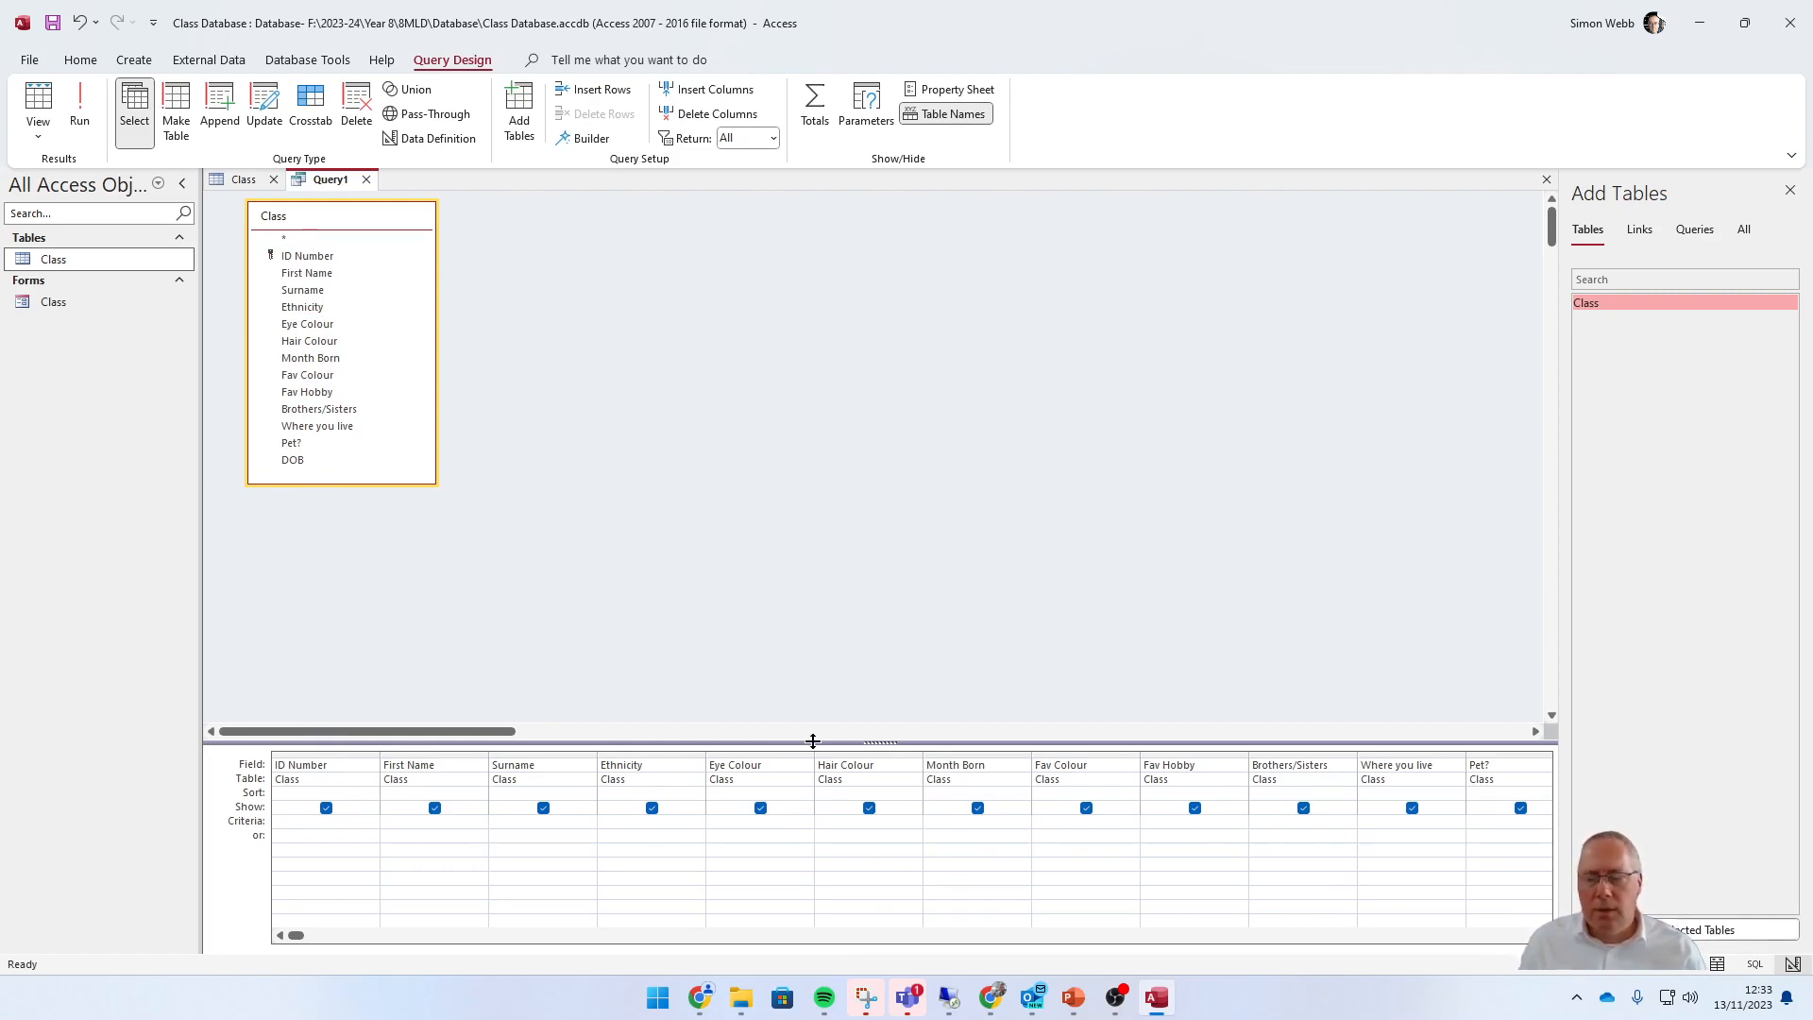
click(83, 107)
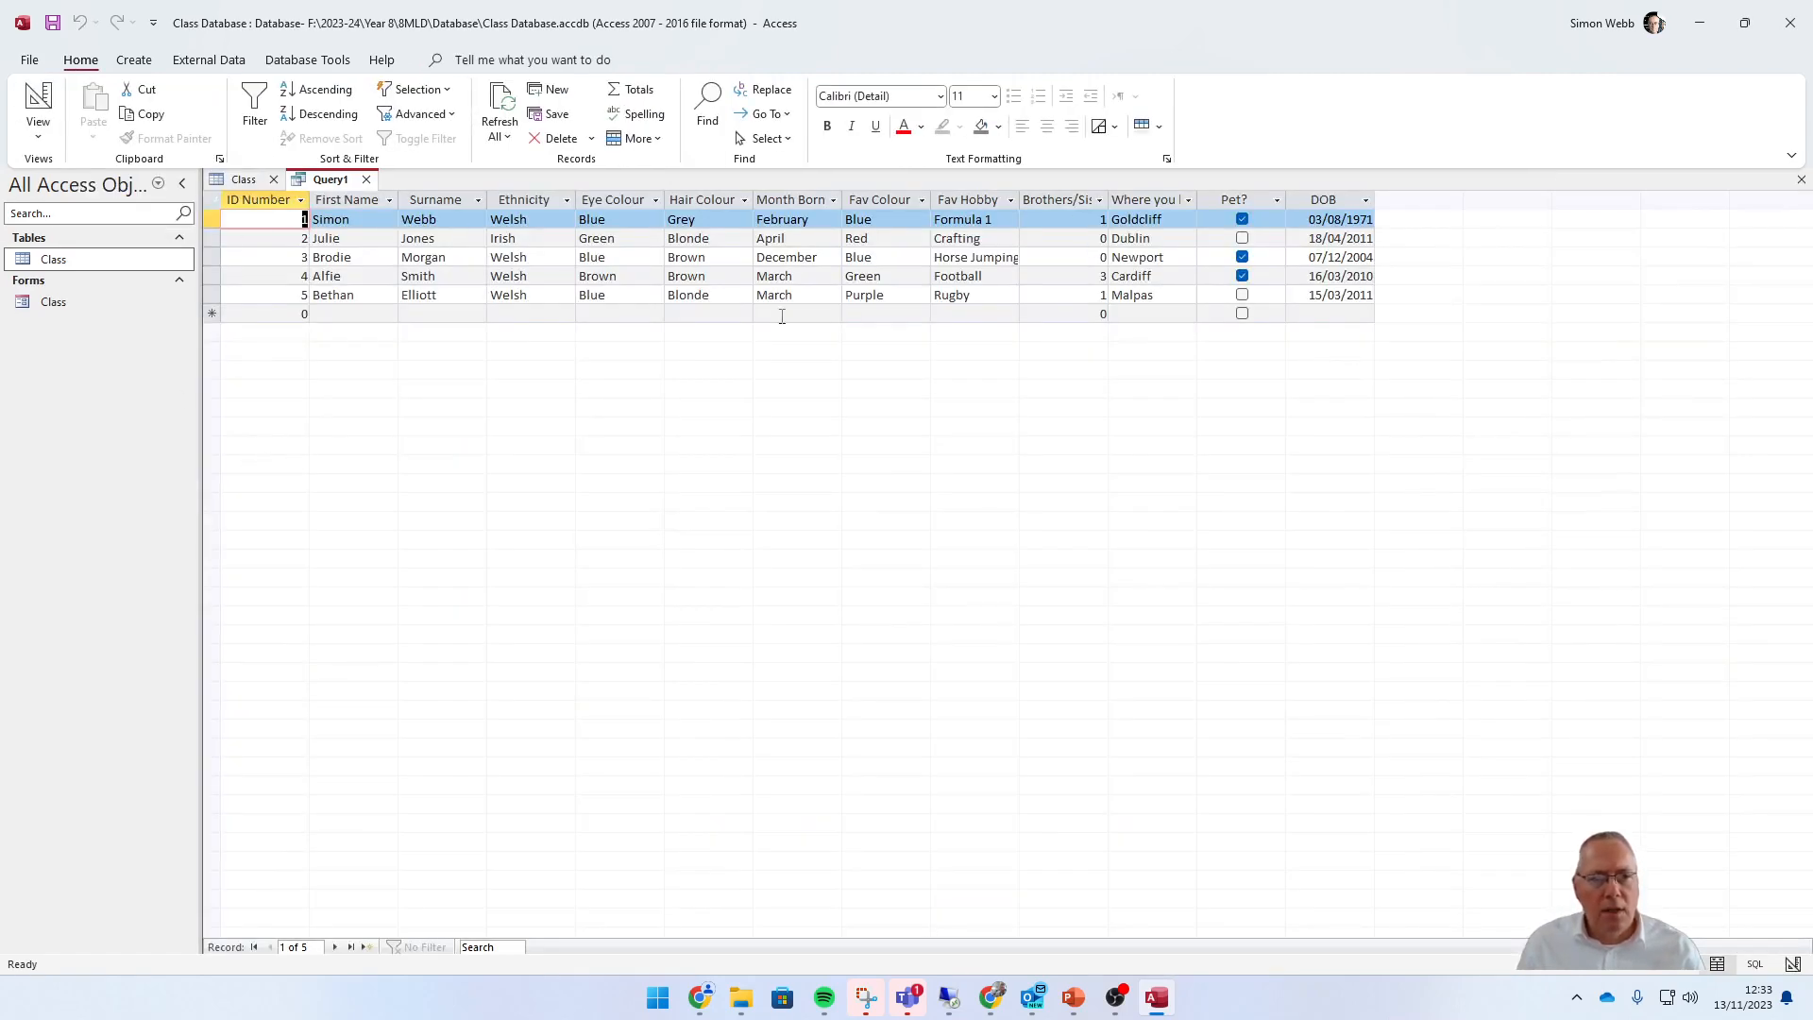
click(38, 100)
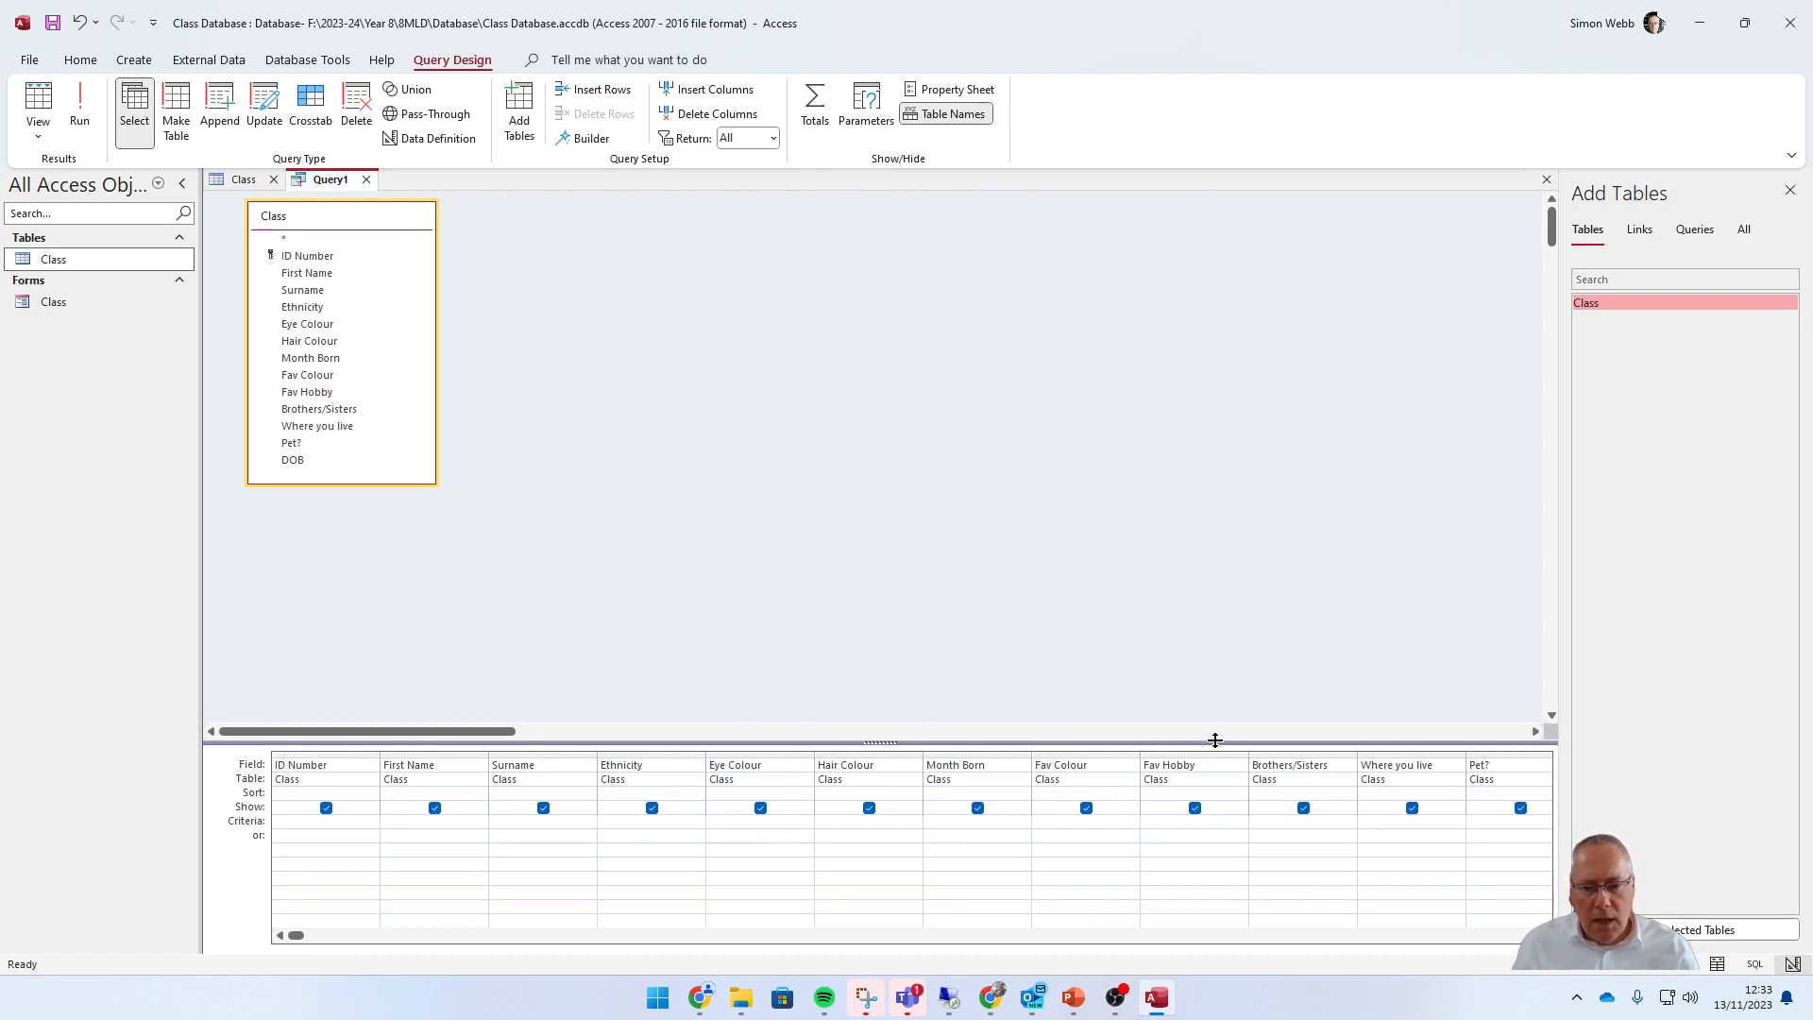
- Set the criterion of the Pet? field to Yes and run the query, returning to its design
click(1474, 753)
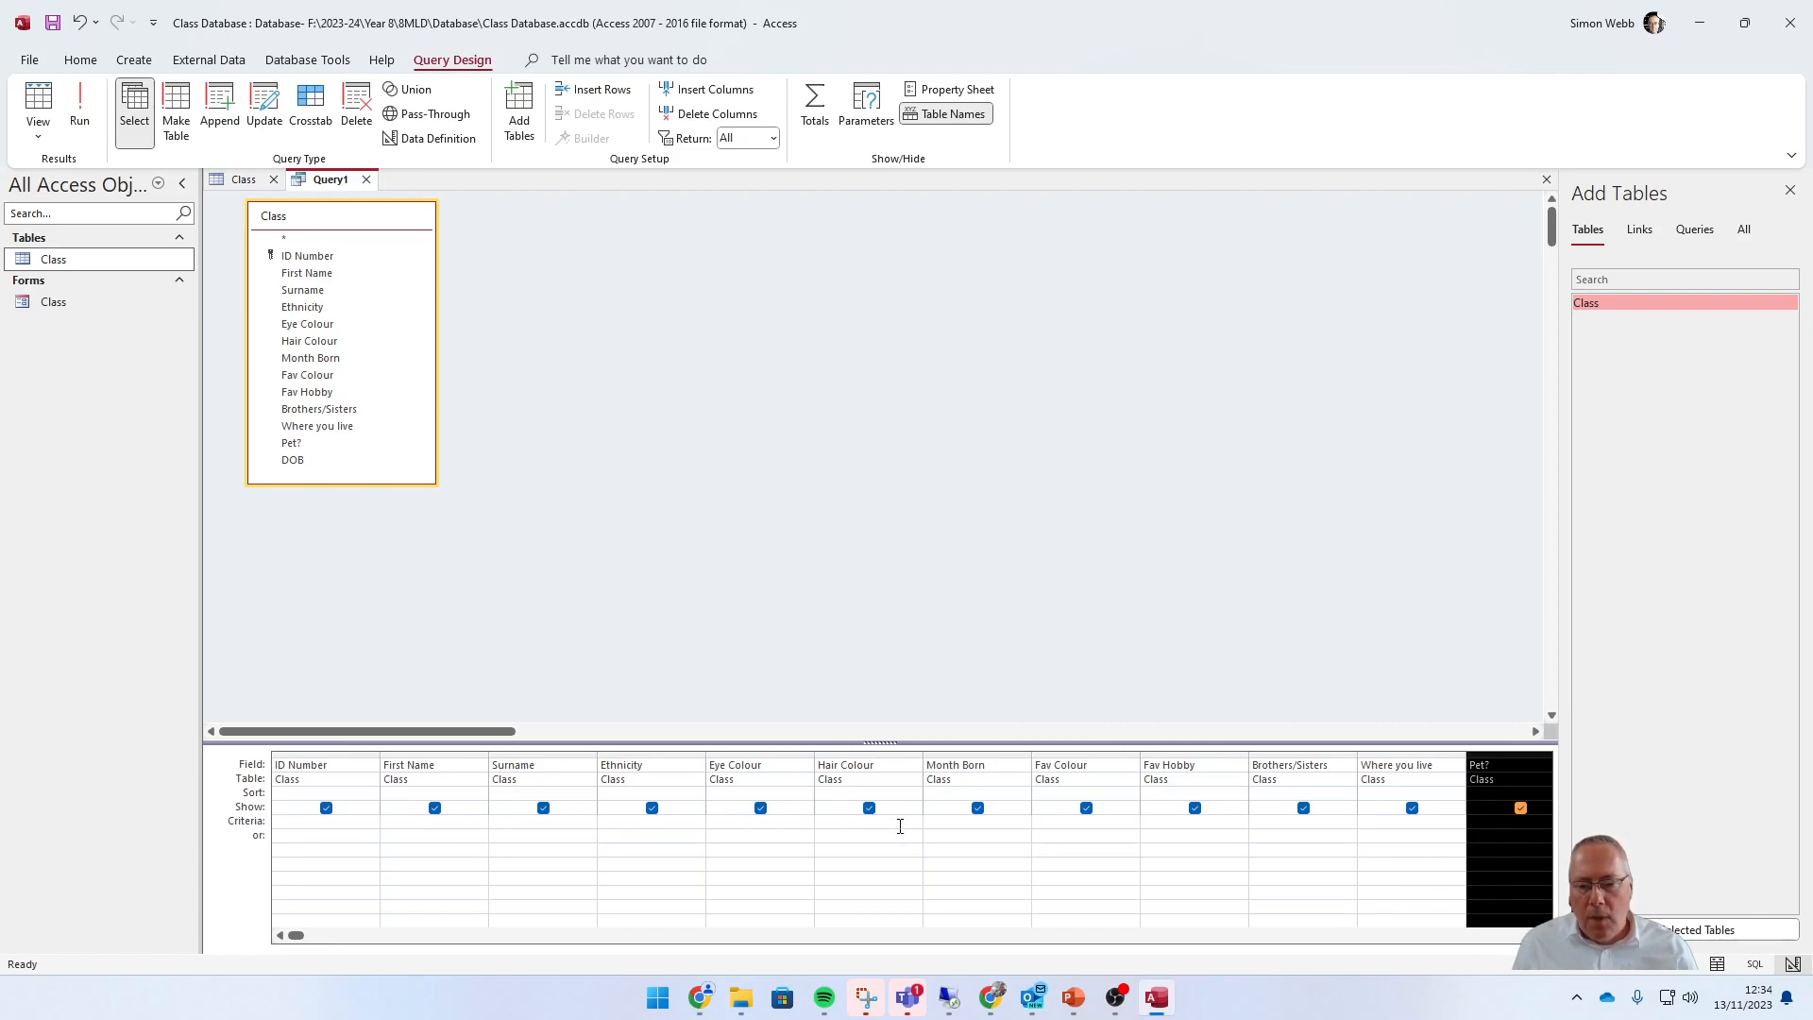
click(1488, 824)
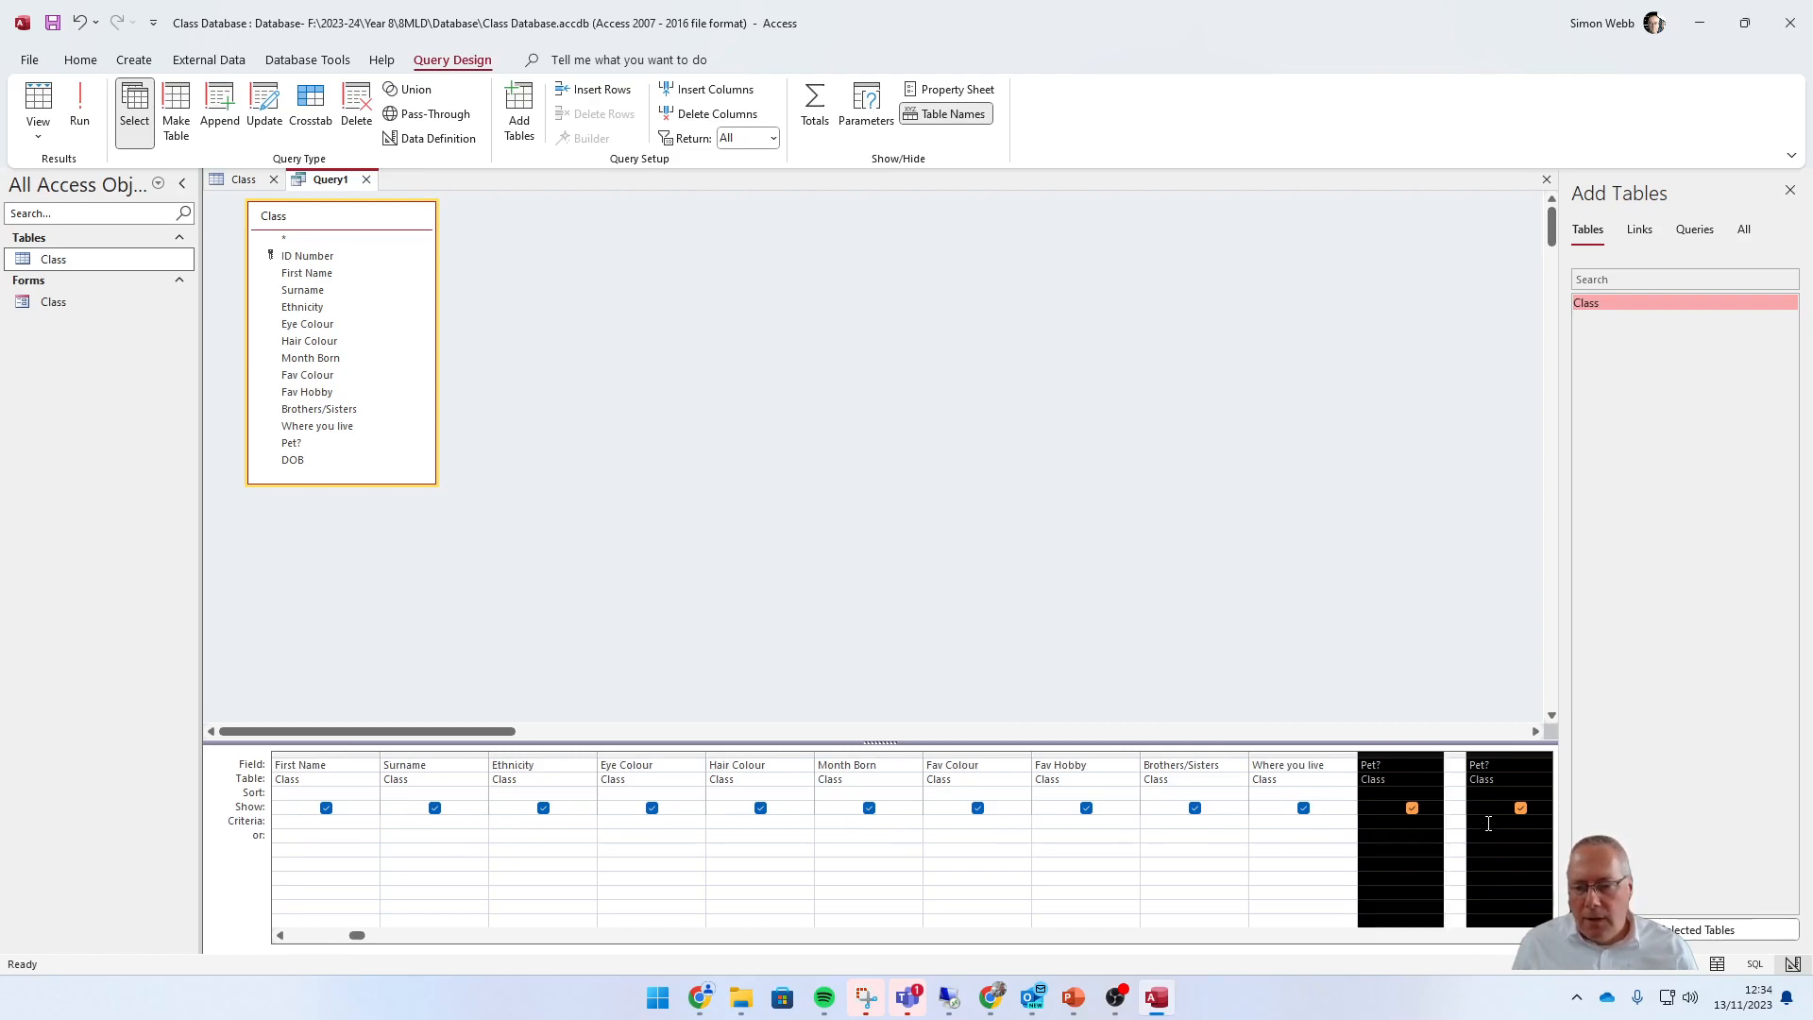
click(1378, 819)
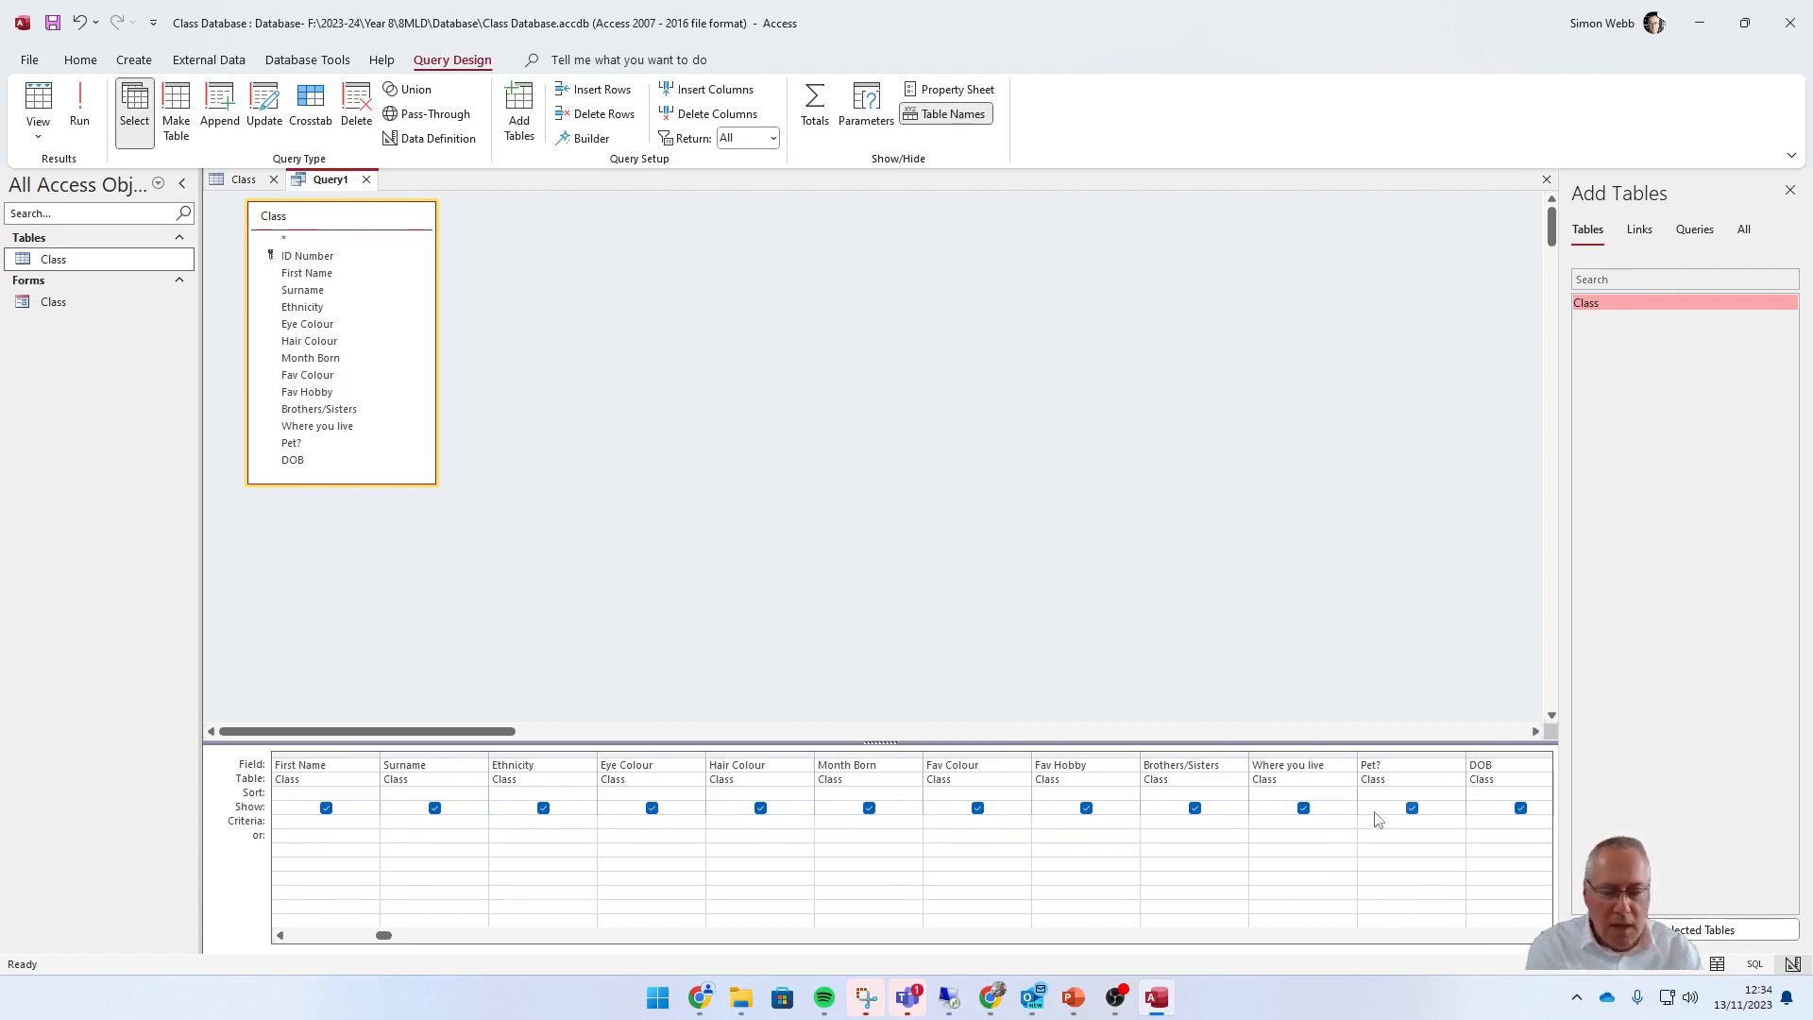
text(y)
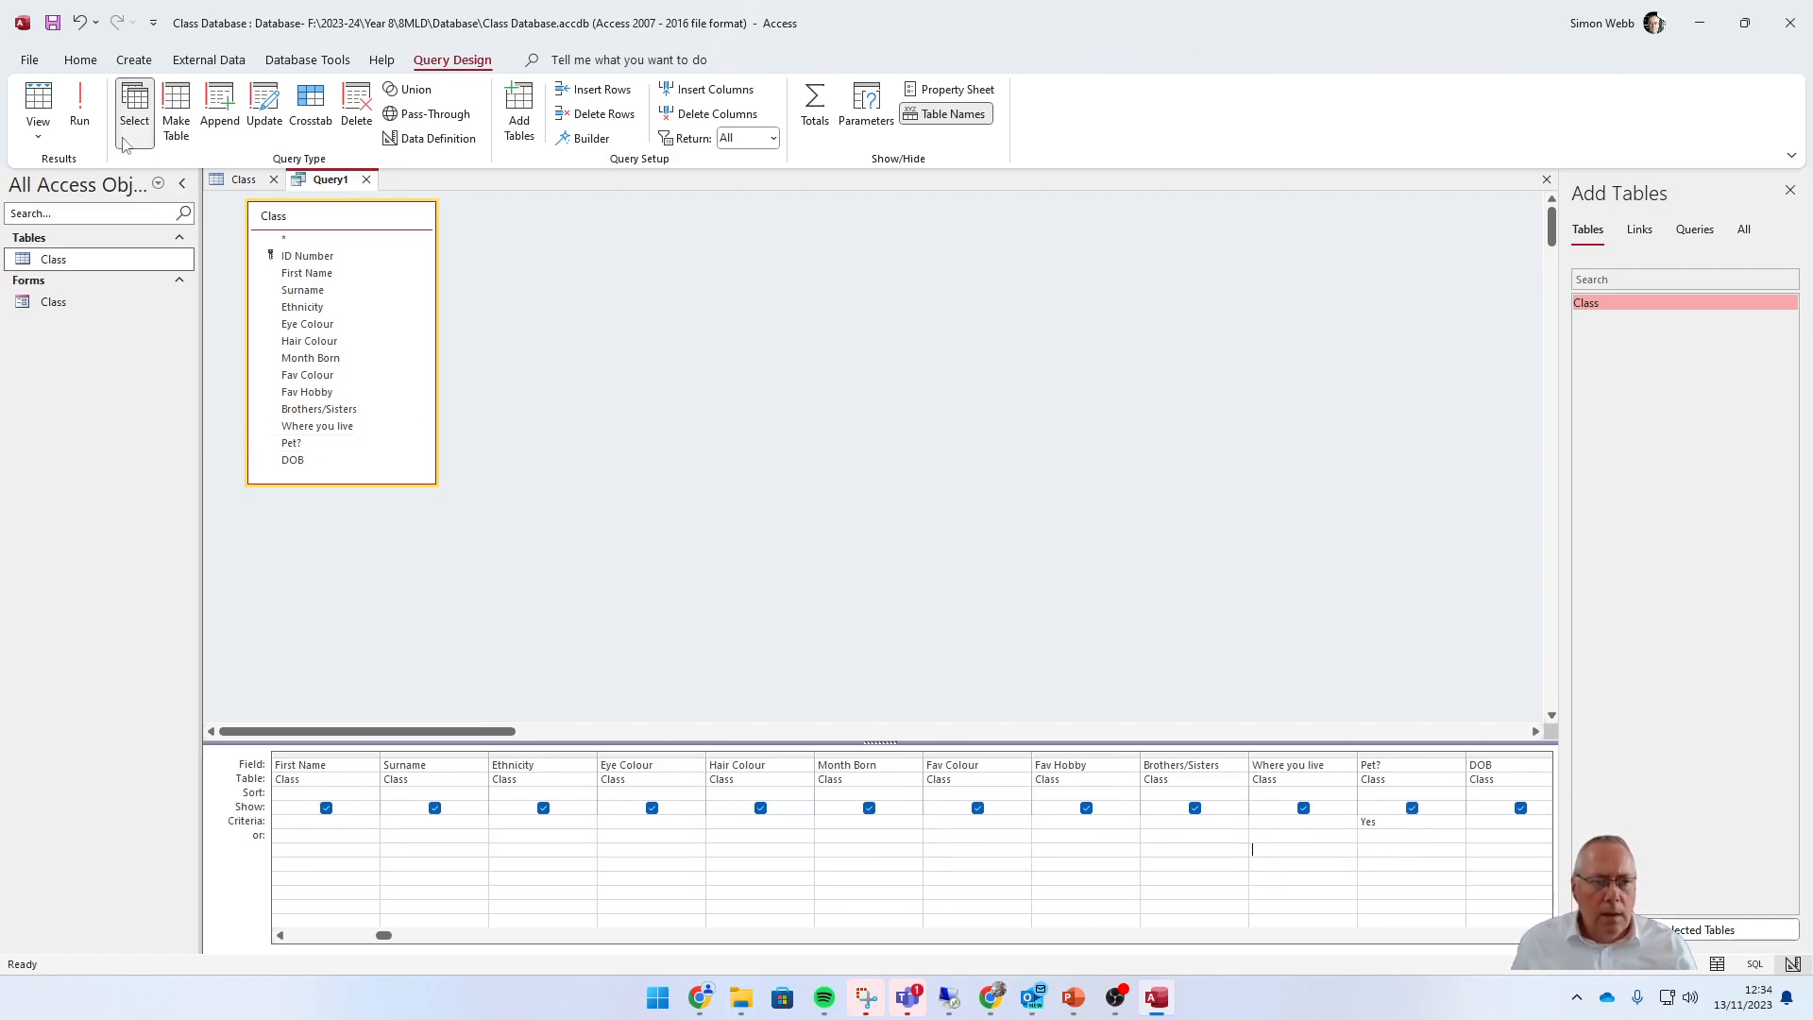
click(80, 112)
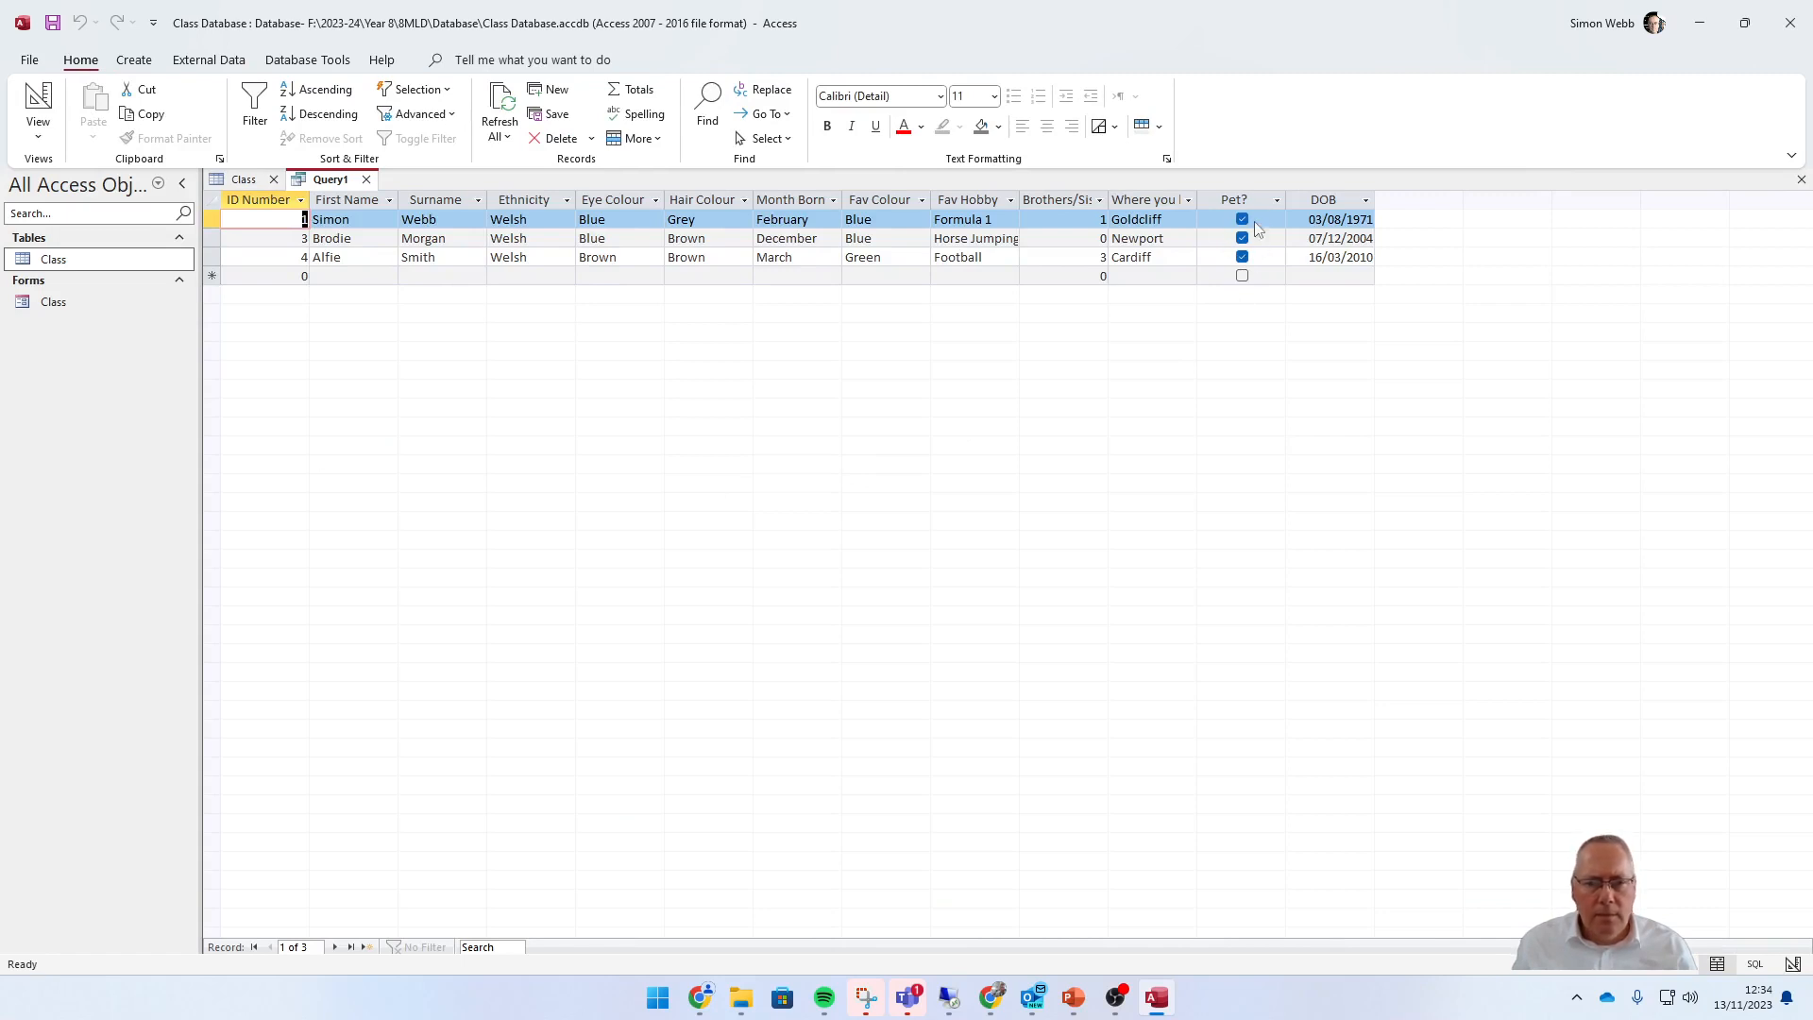
click(38, 102)
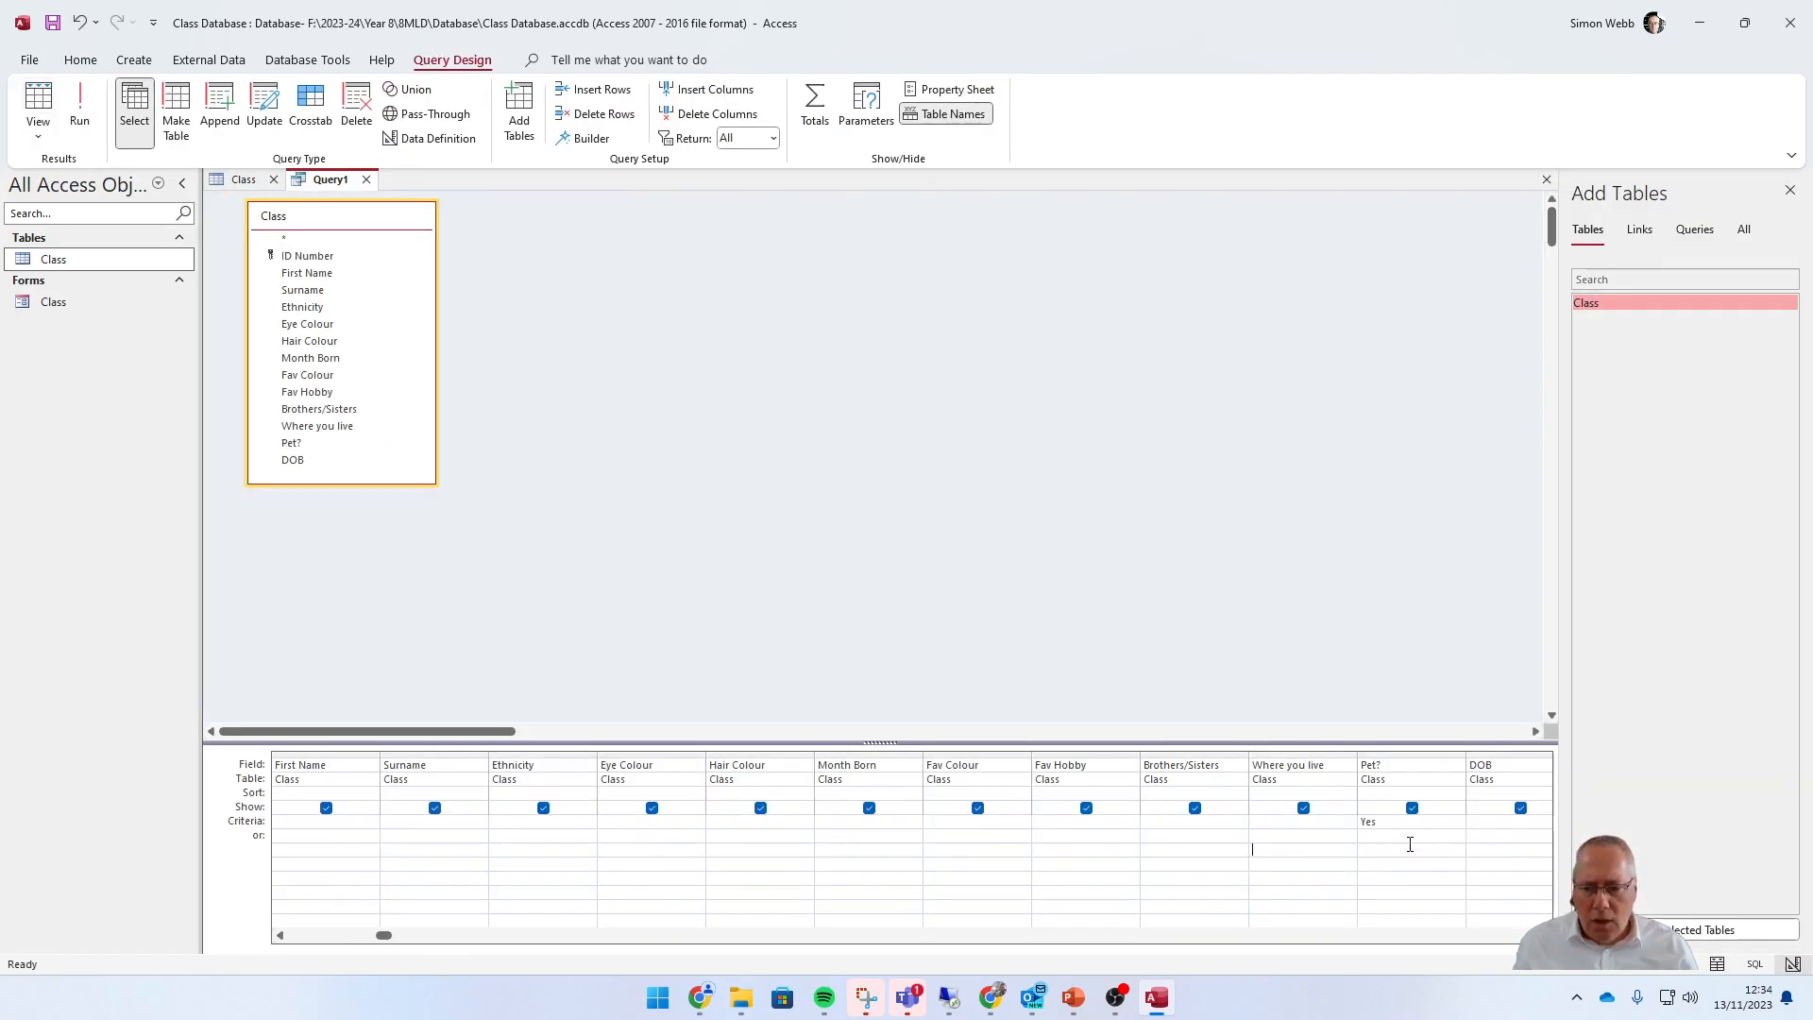
- Change the Pet? criterion to No and run the query, returning to its design
double_click(1390, 821)
text(no)
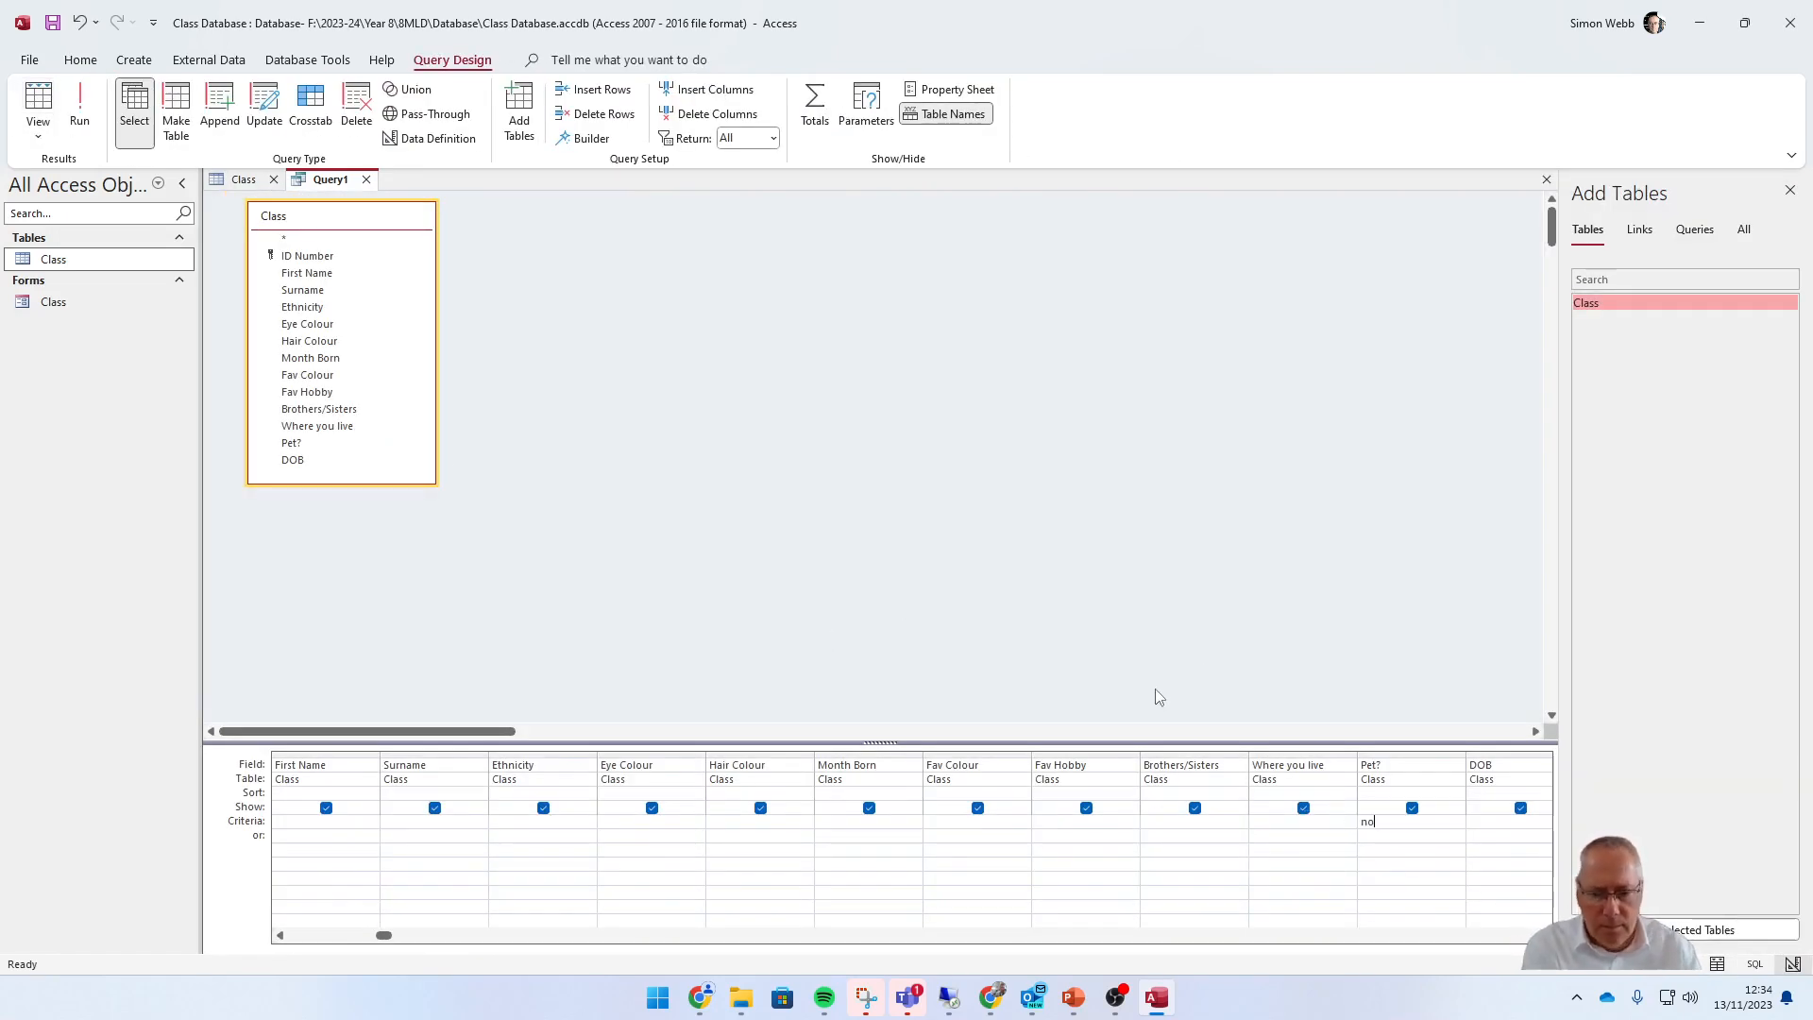
click(80, 101)
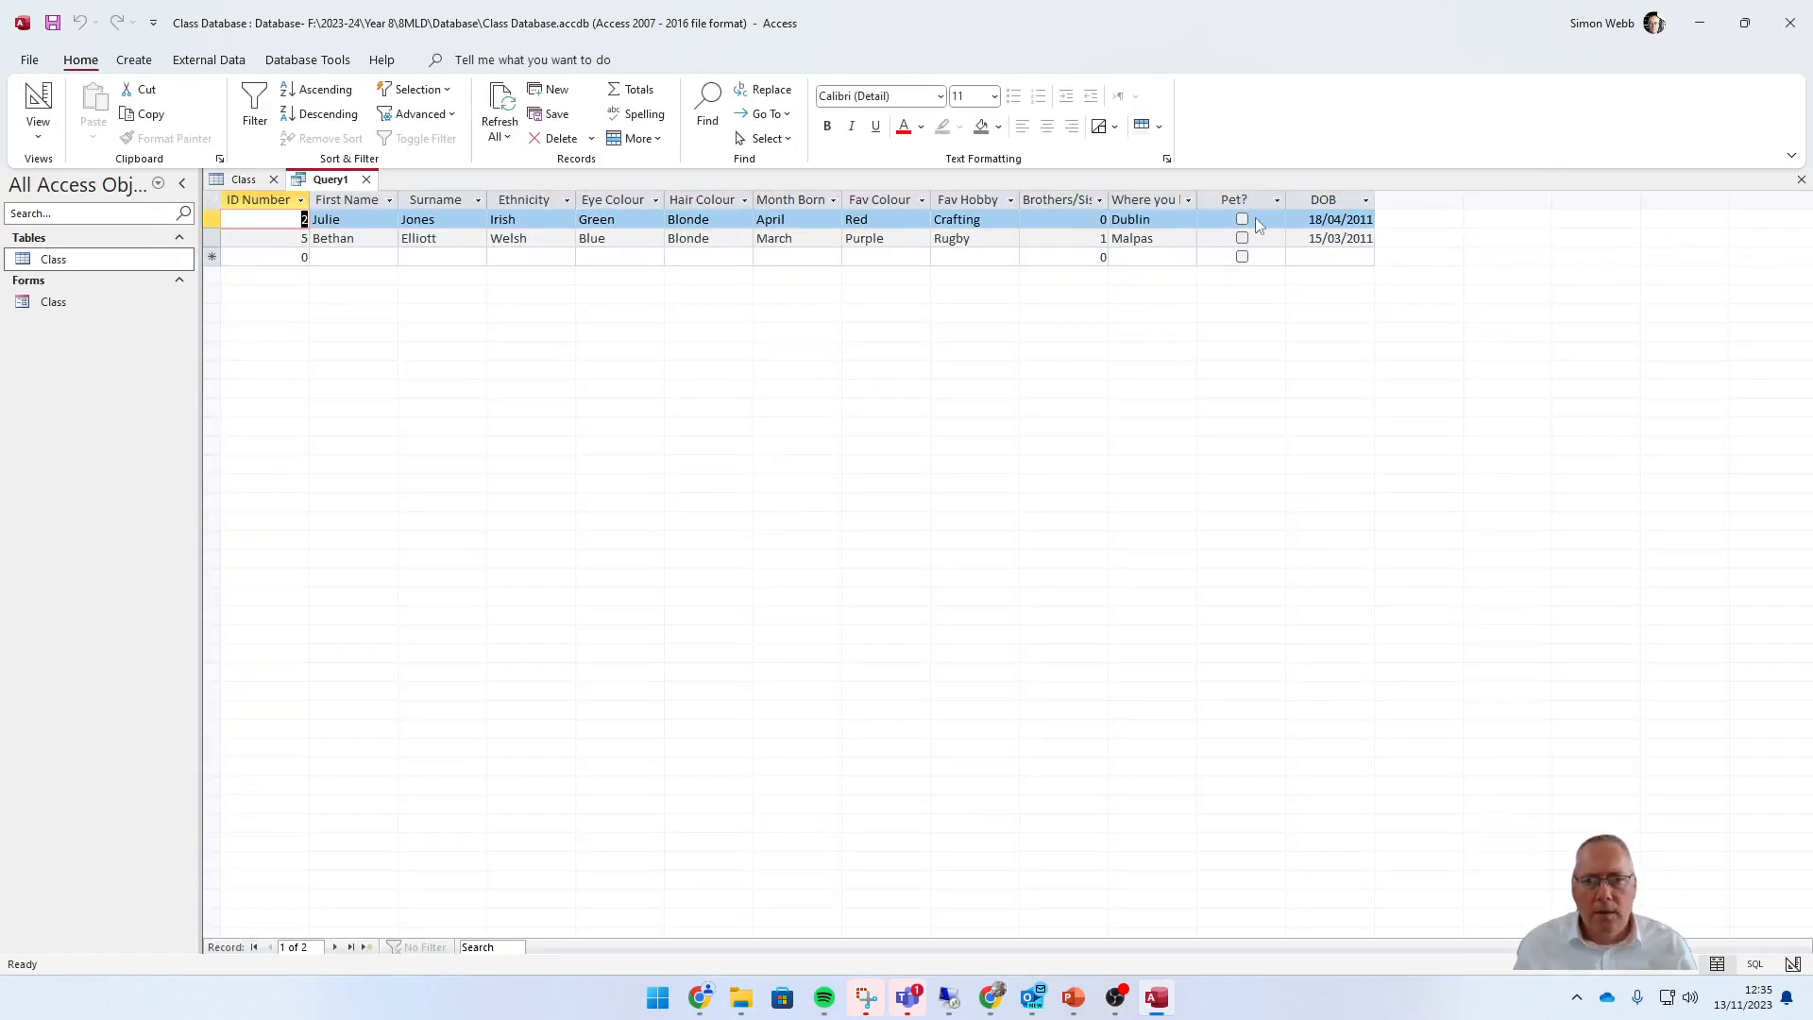
click(35, 118)
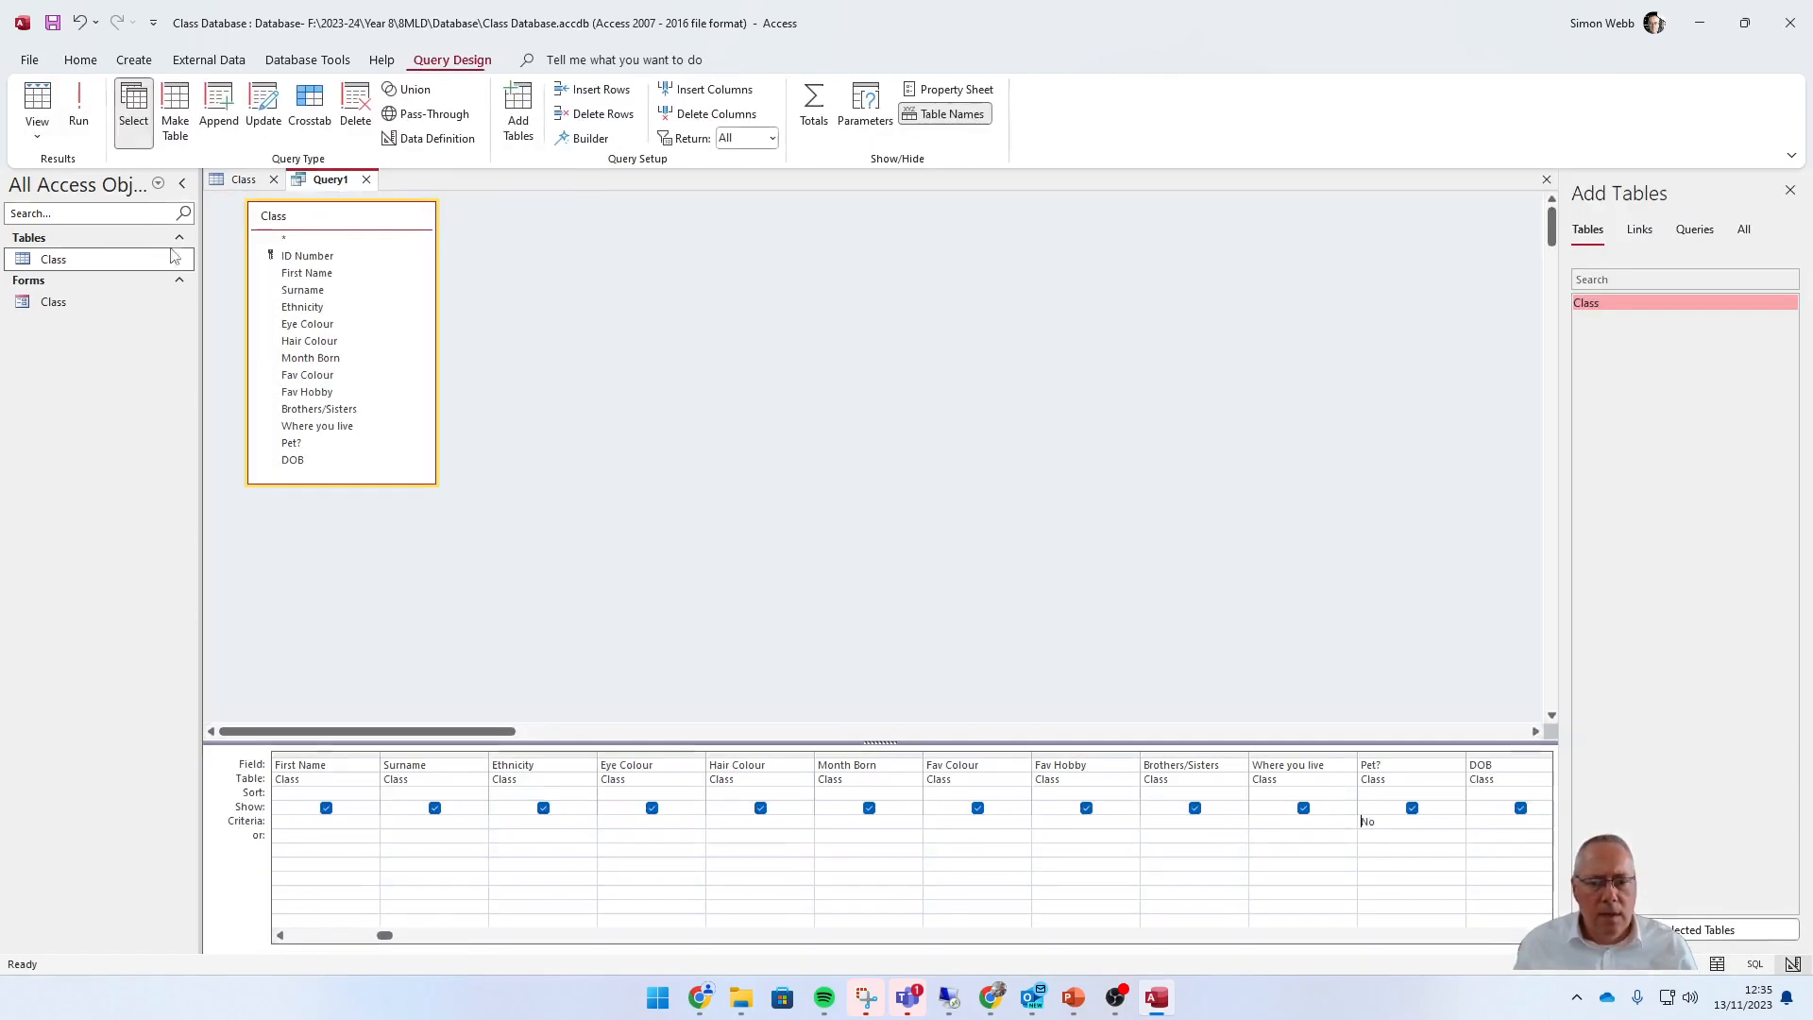
- Restore the Pet? criterion to Yes, run the query again, and return to its design
double_click(1400, 825)
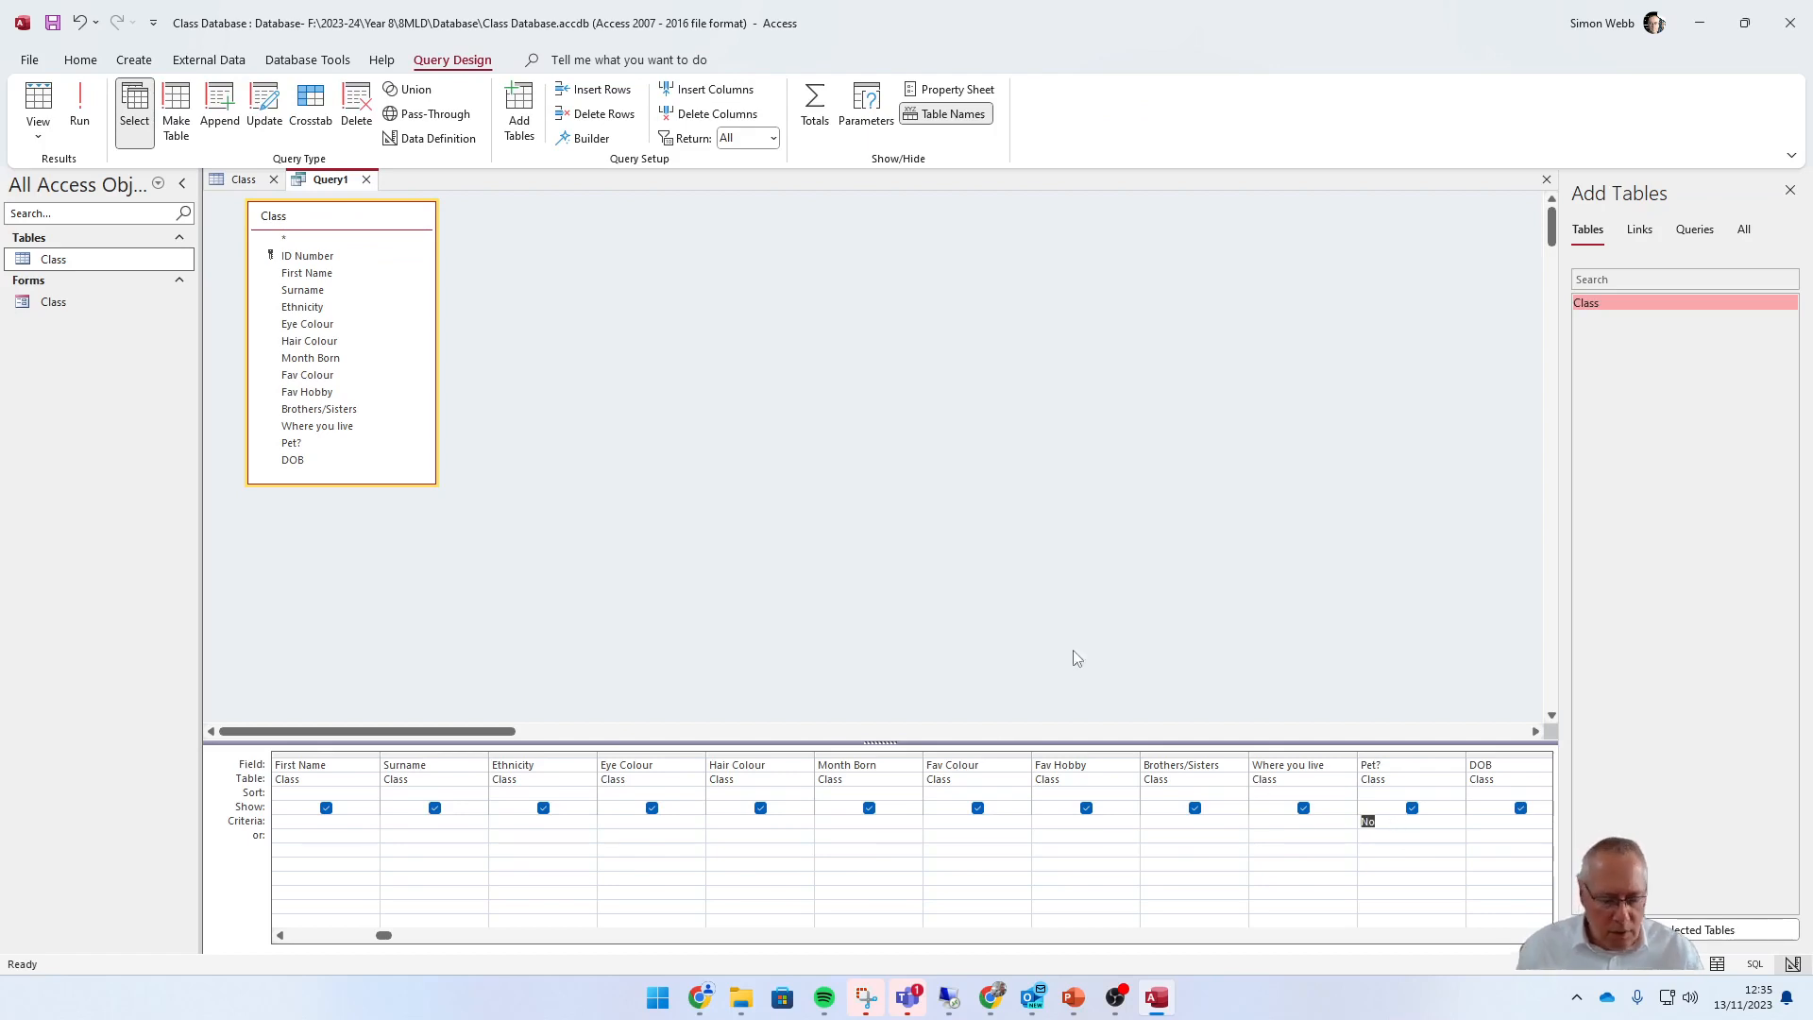
text(ye)
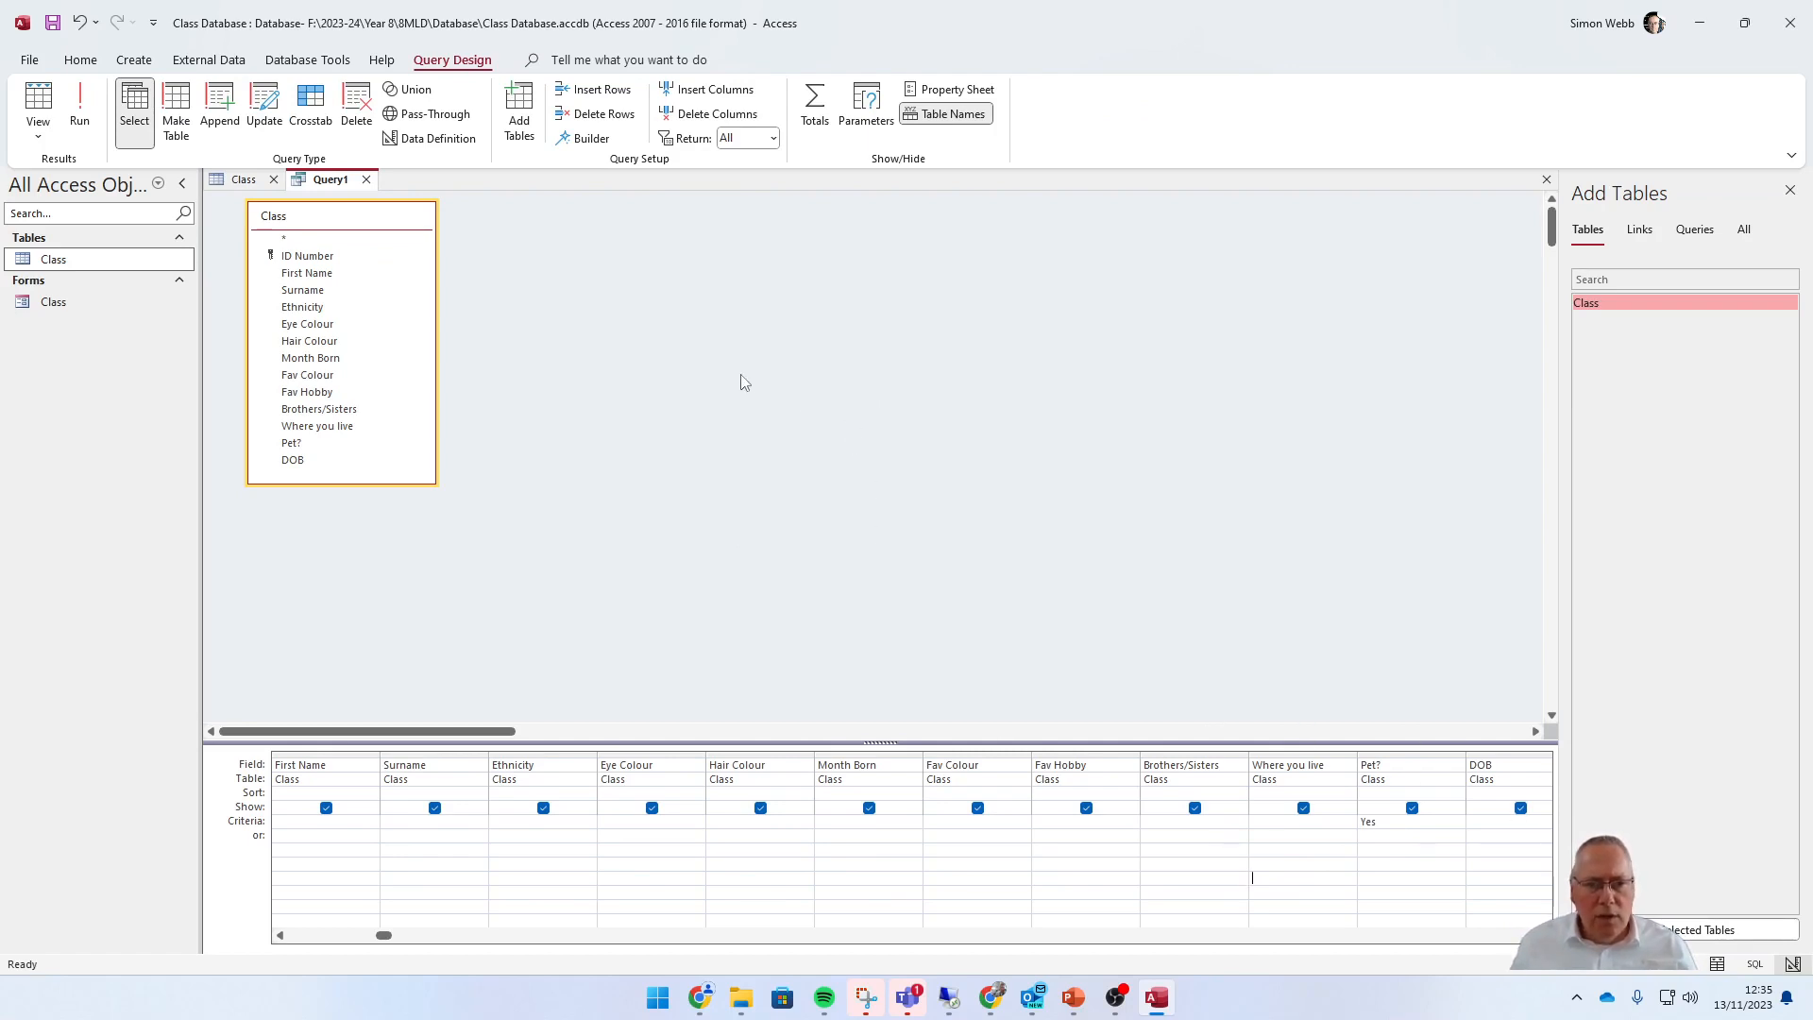
click(1253, 878)
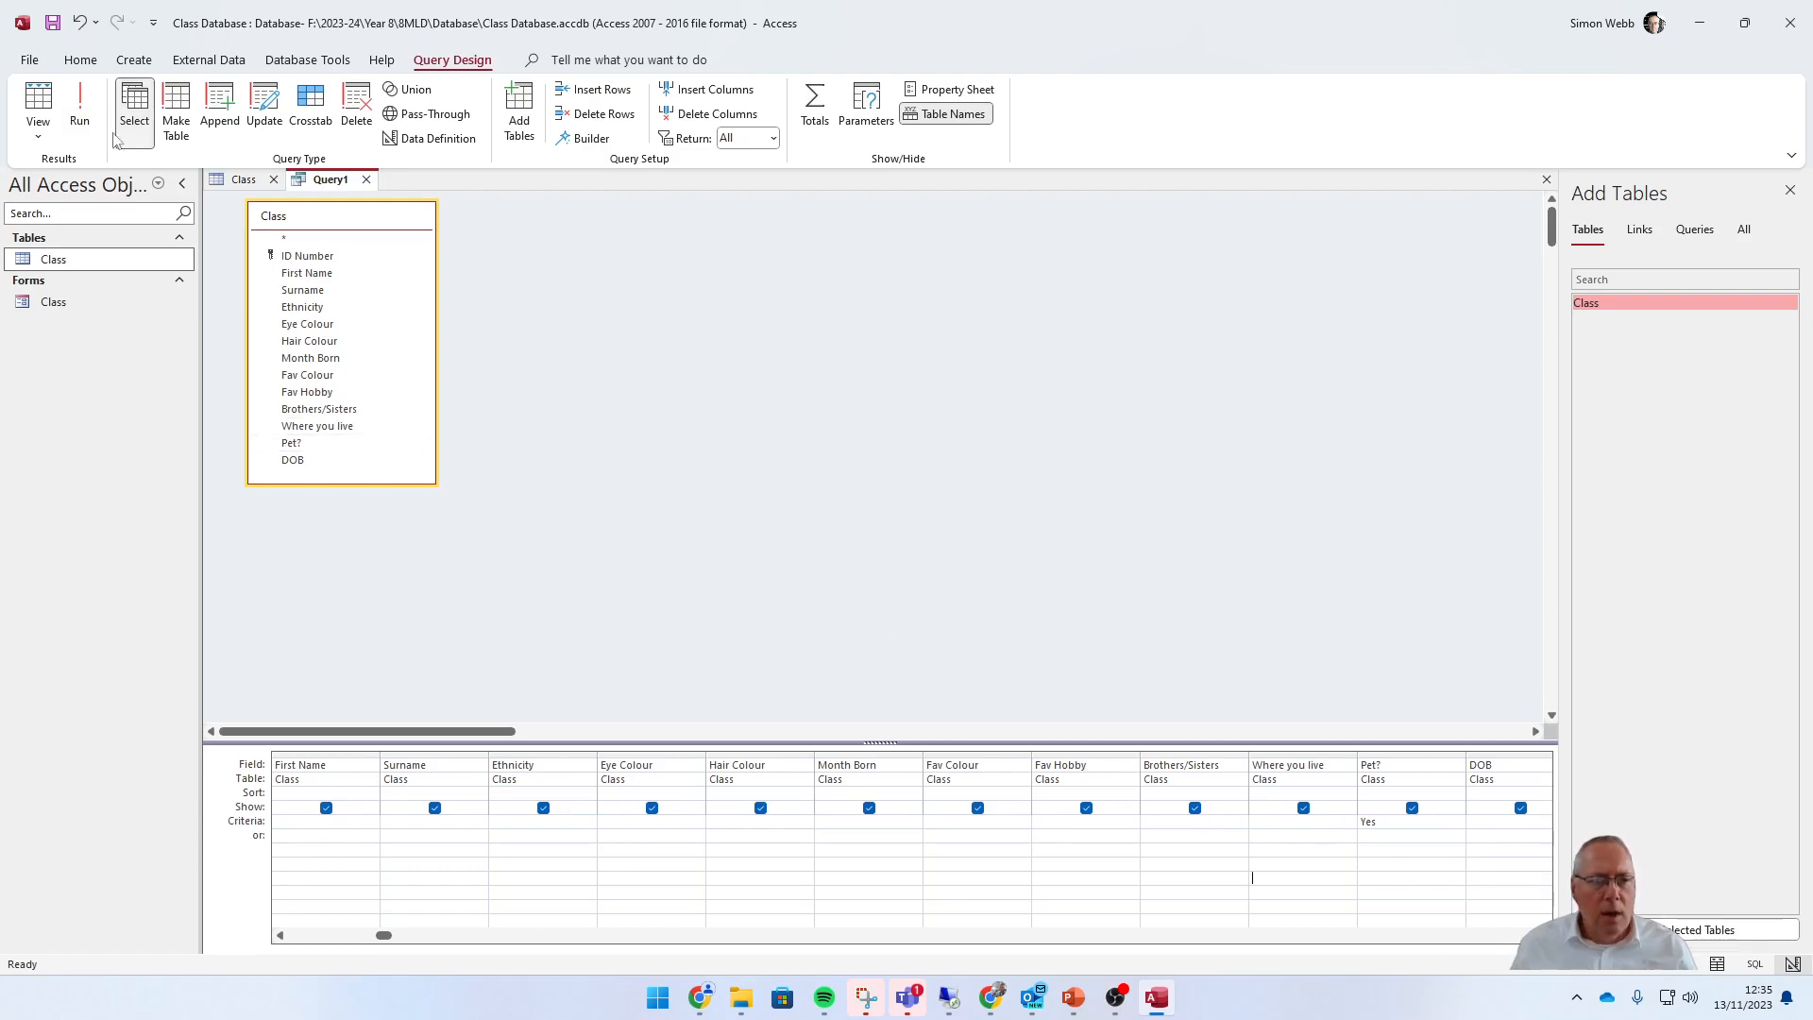
click(81, 113)
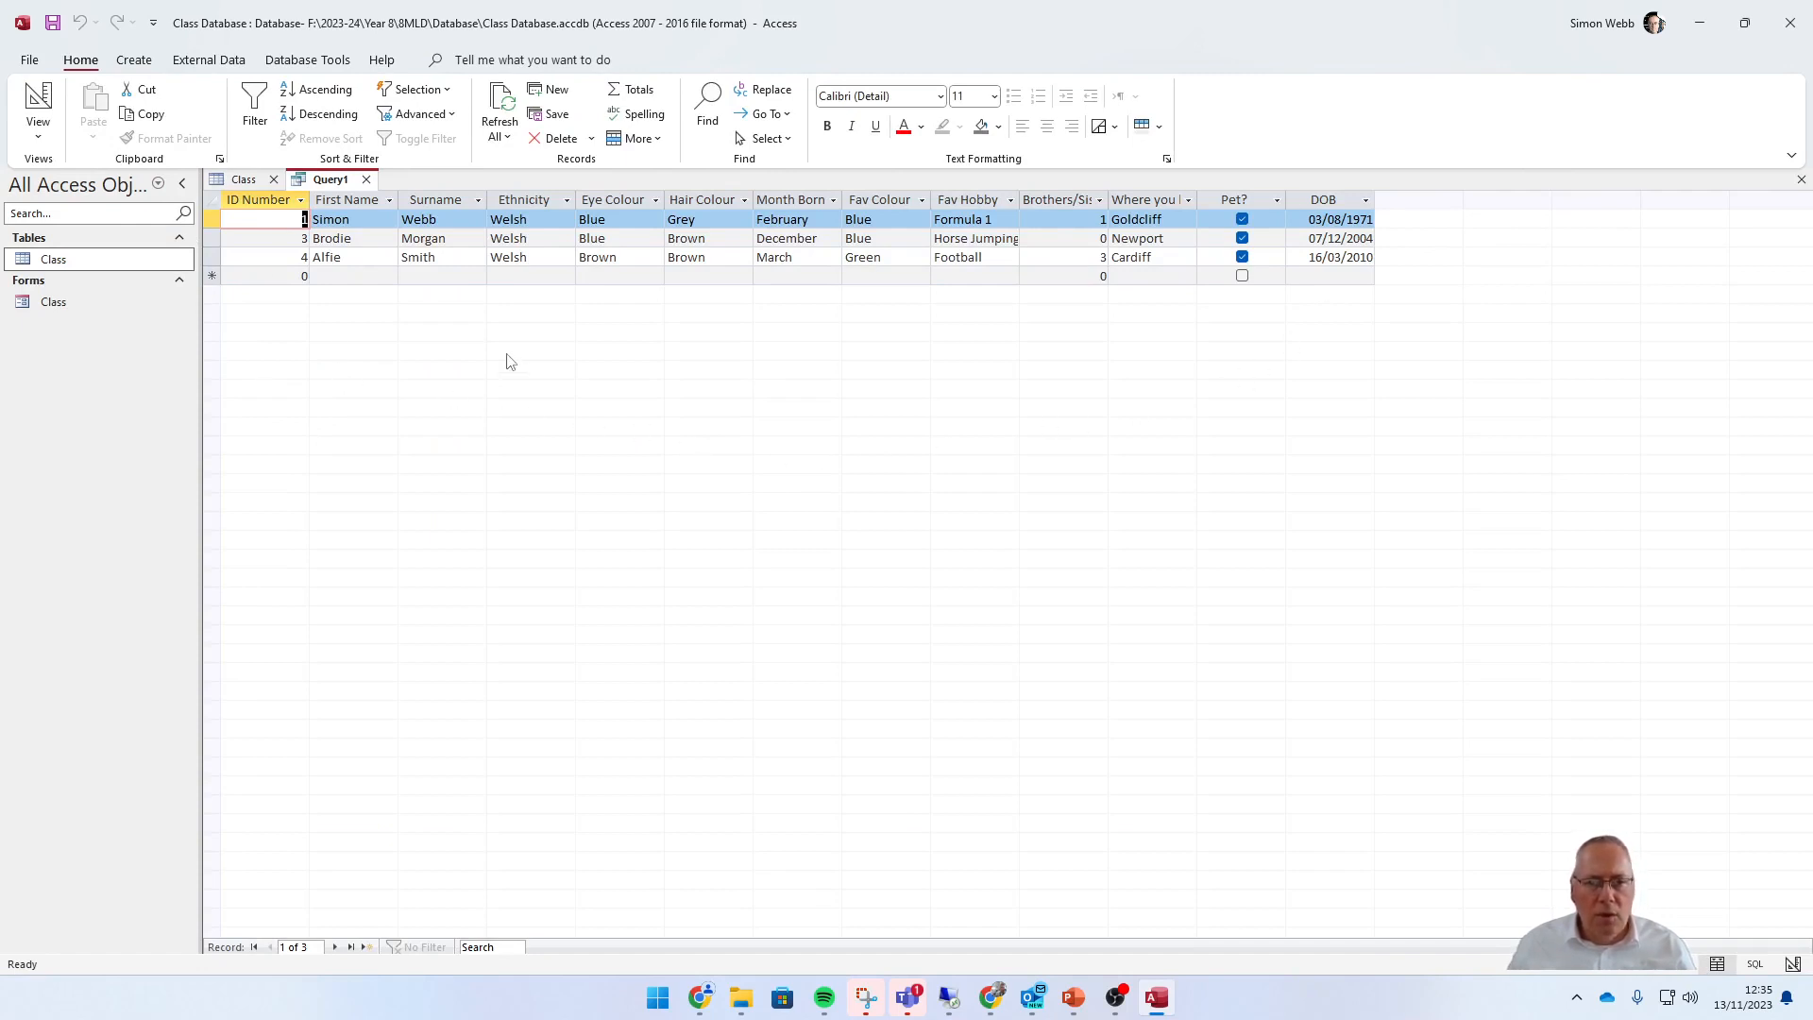
click(38, 104)
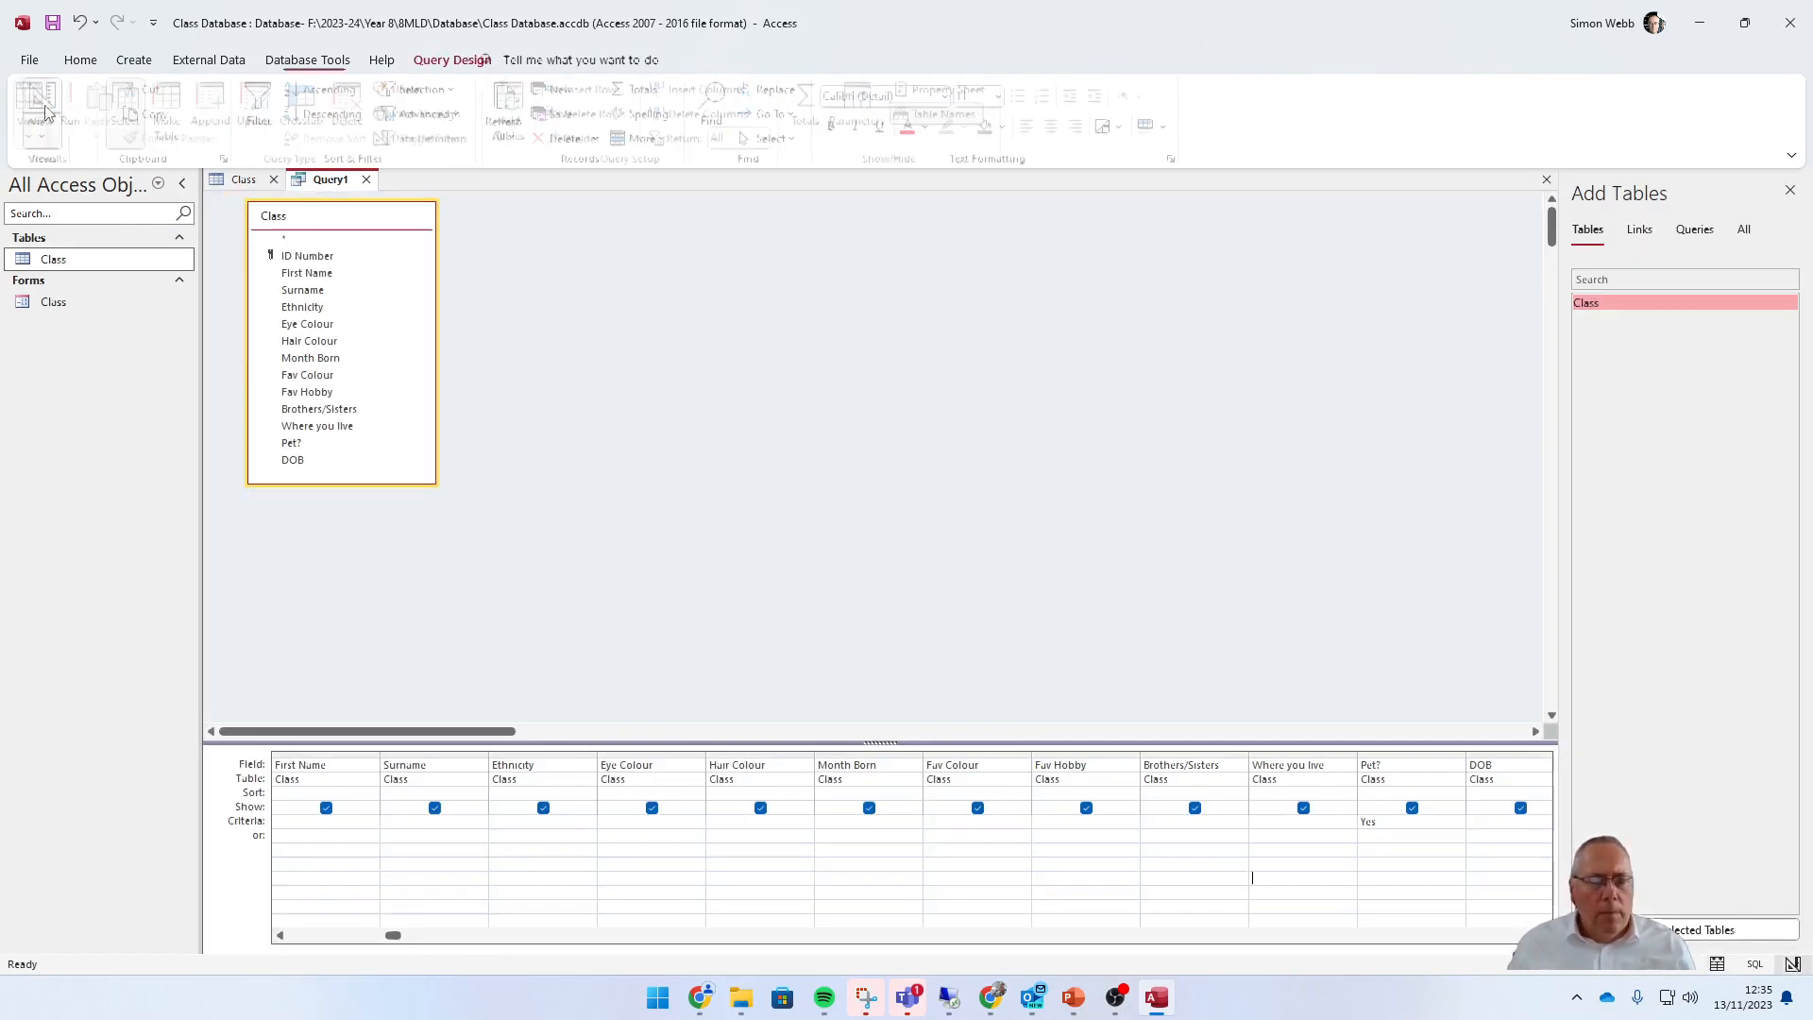
- Close the query and save it under the name "Search for pets"
right_click(328, 180)
click(318, 179)
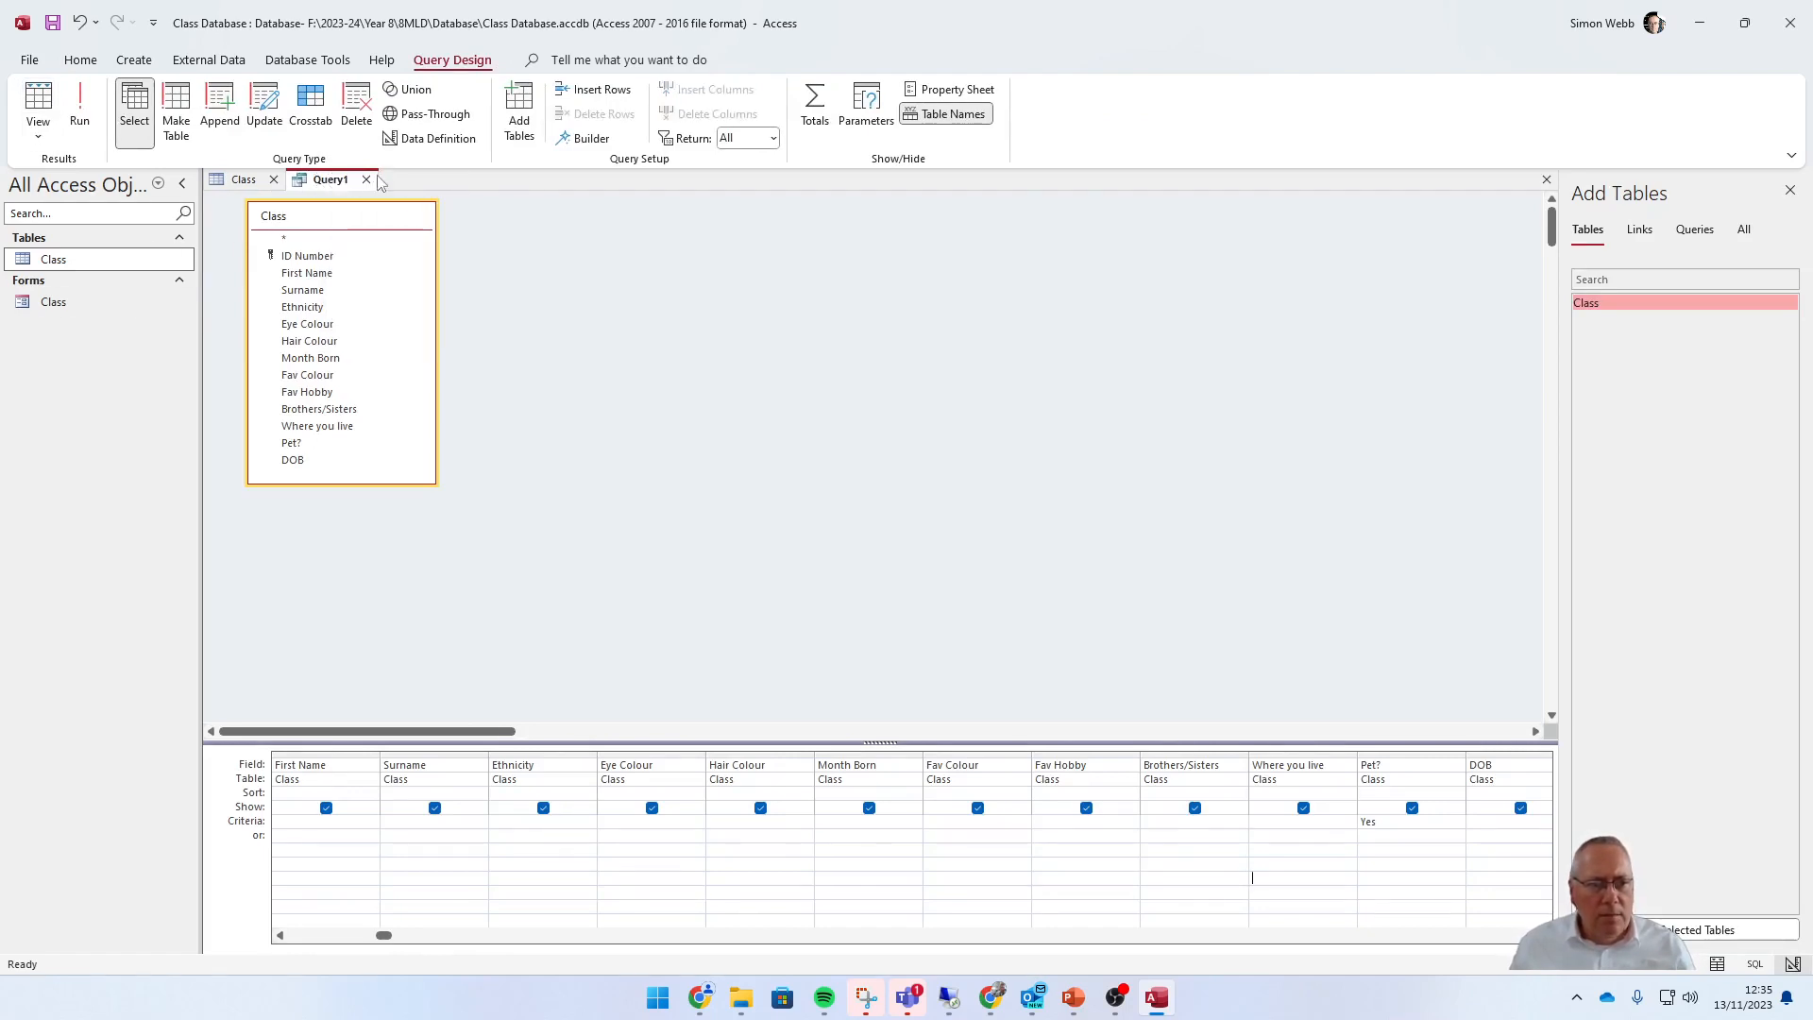
click(366, 180)
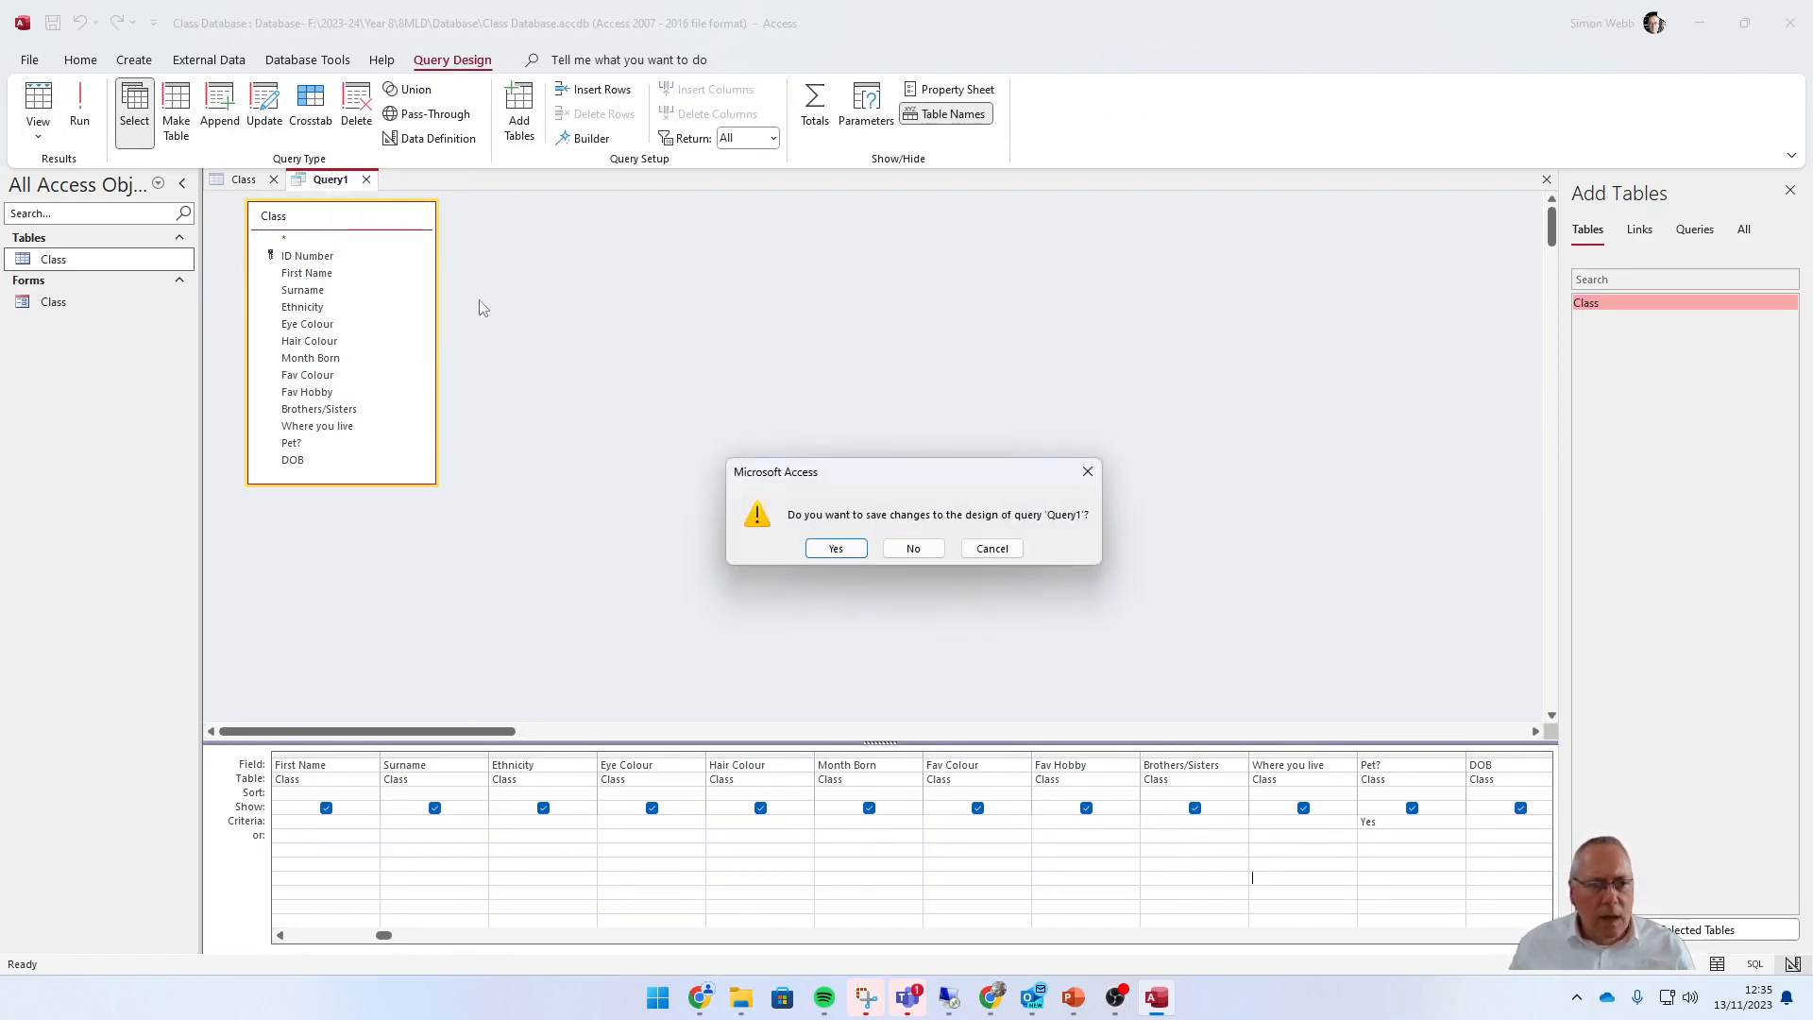
click(837, 549)
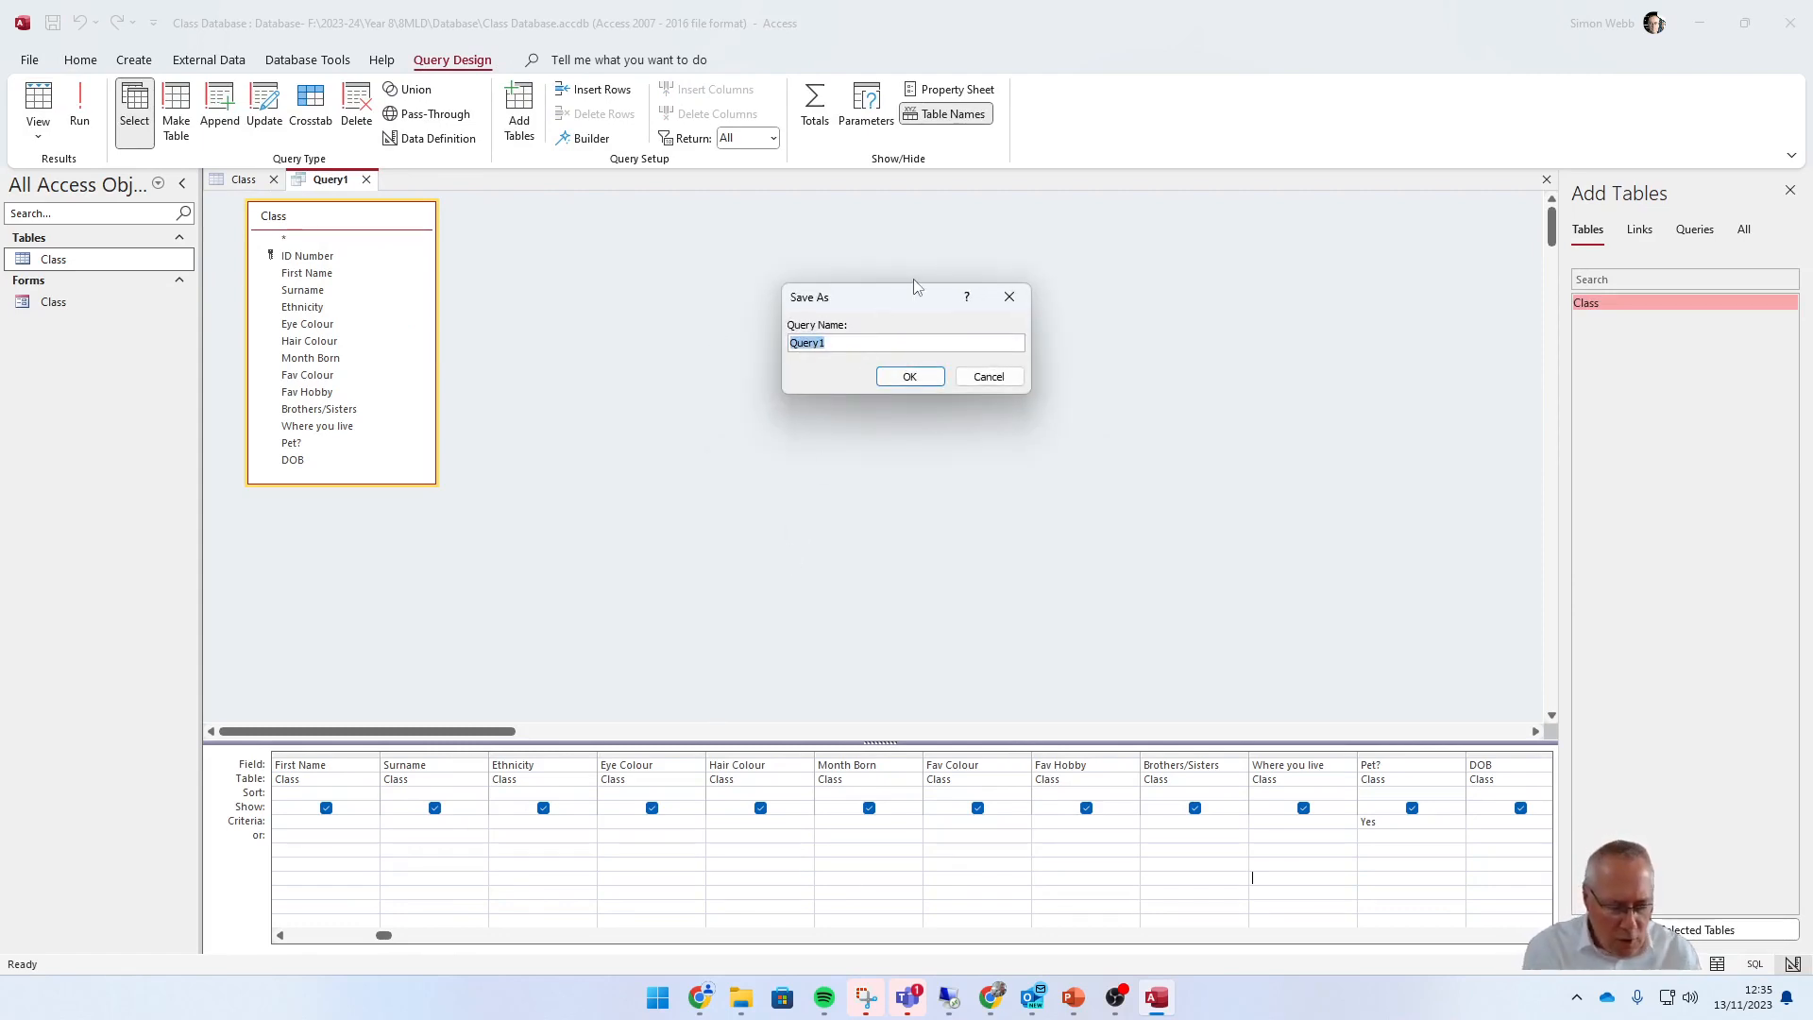
text(Search)
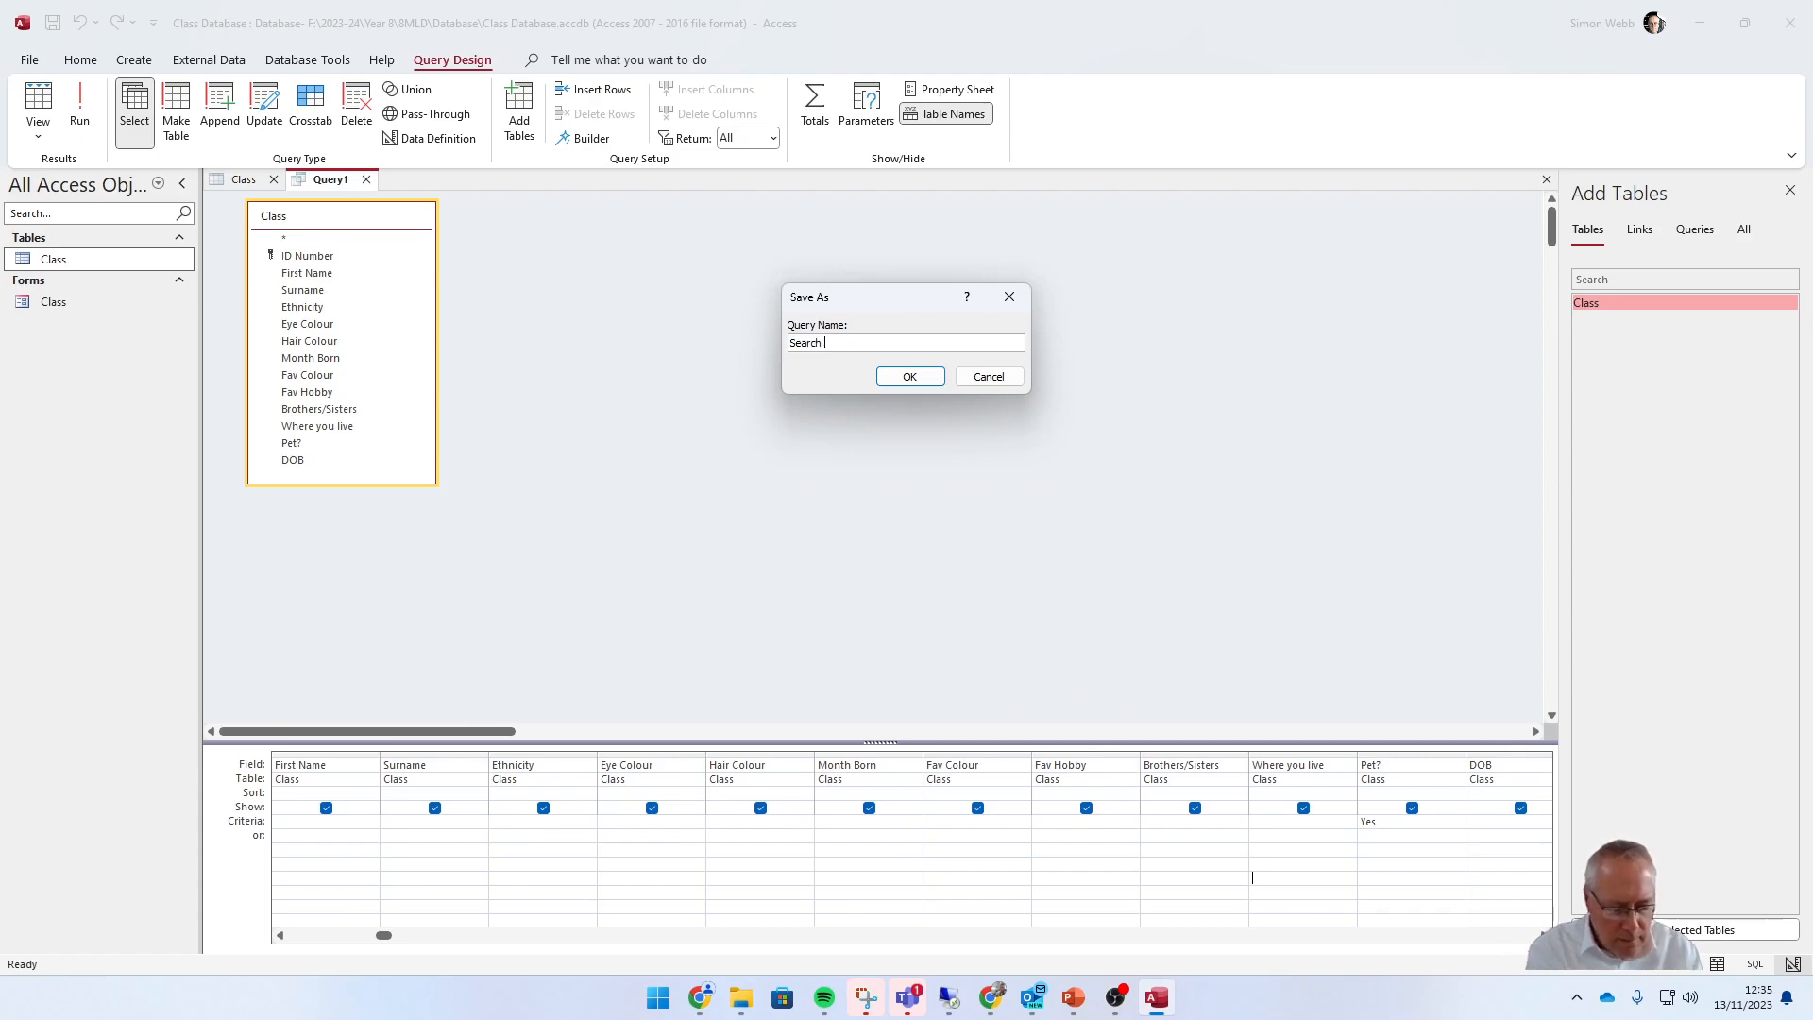
text( for pets)
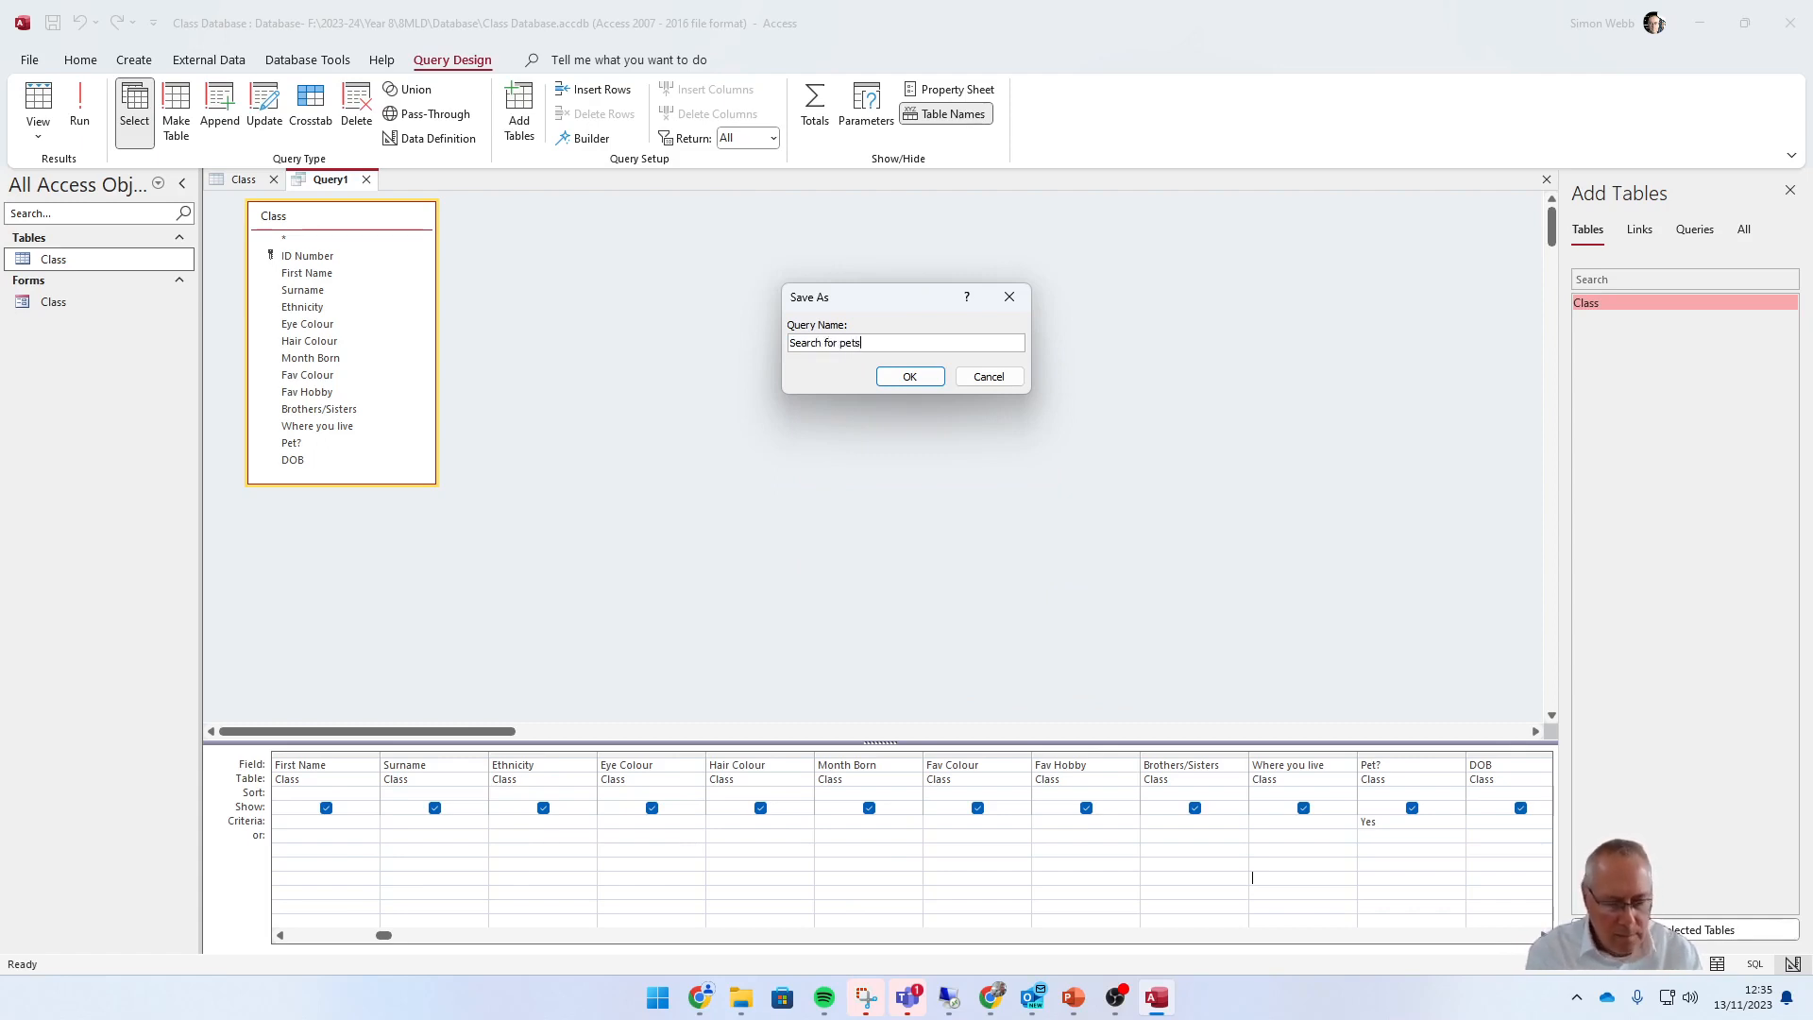
key(Return)
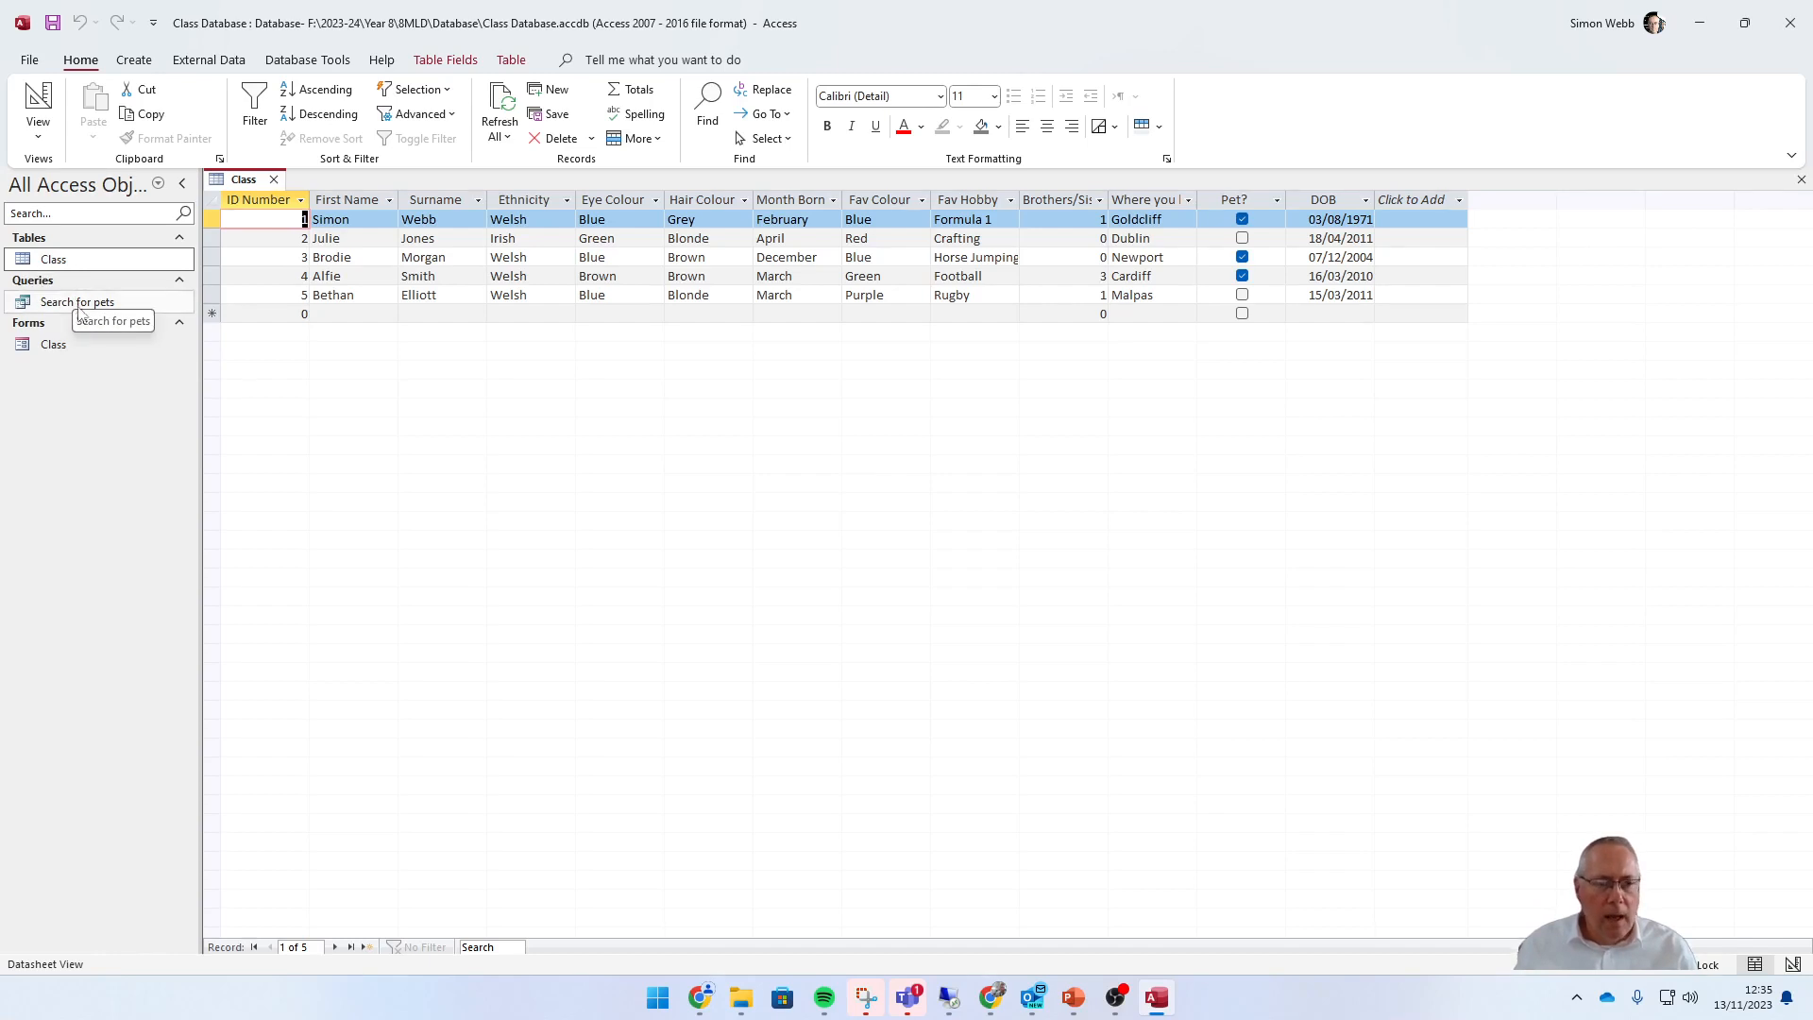
- Close the Class table and design a new query containing all fields of the Class table
click(274, 179)
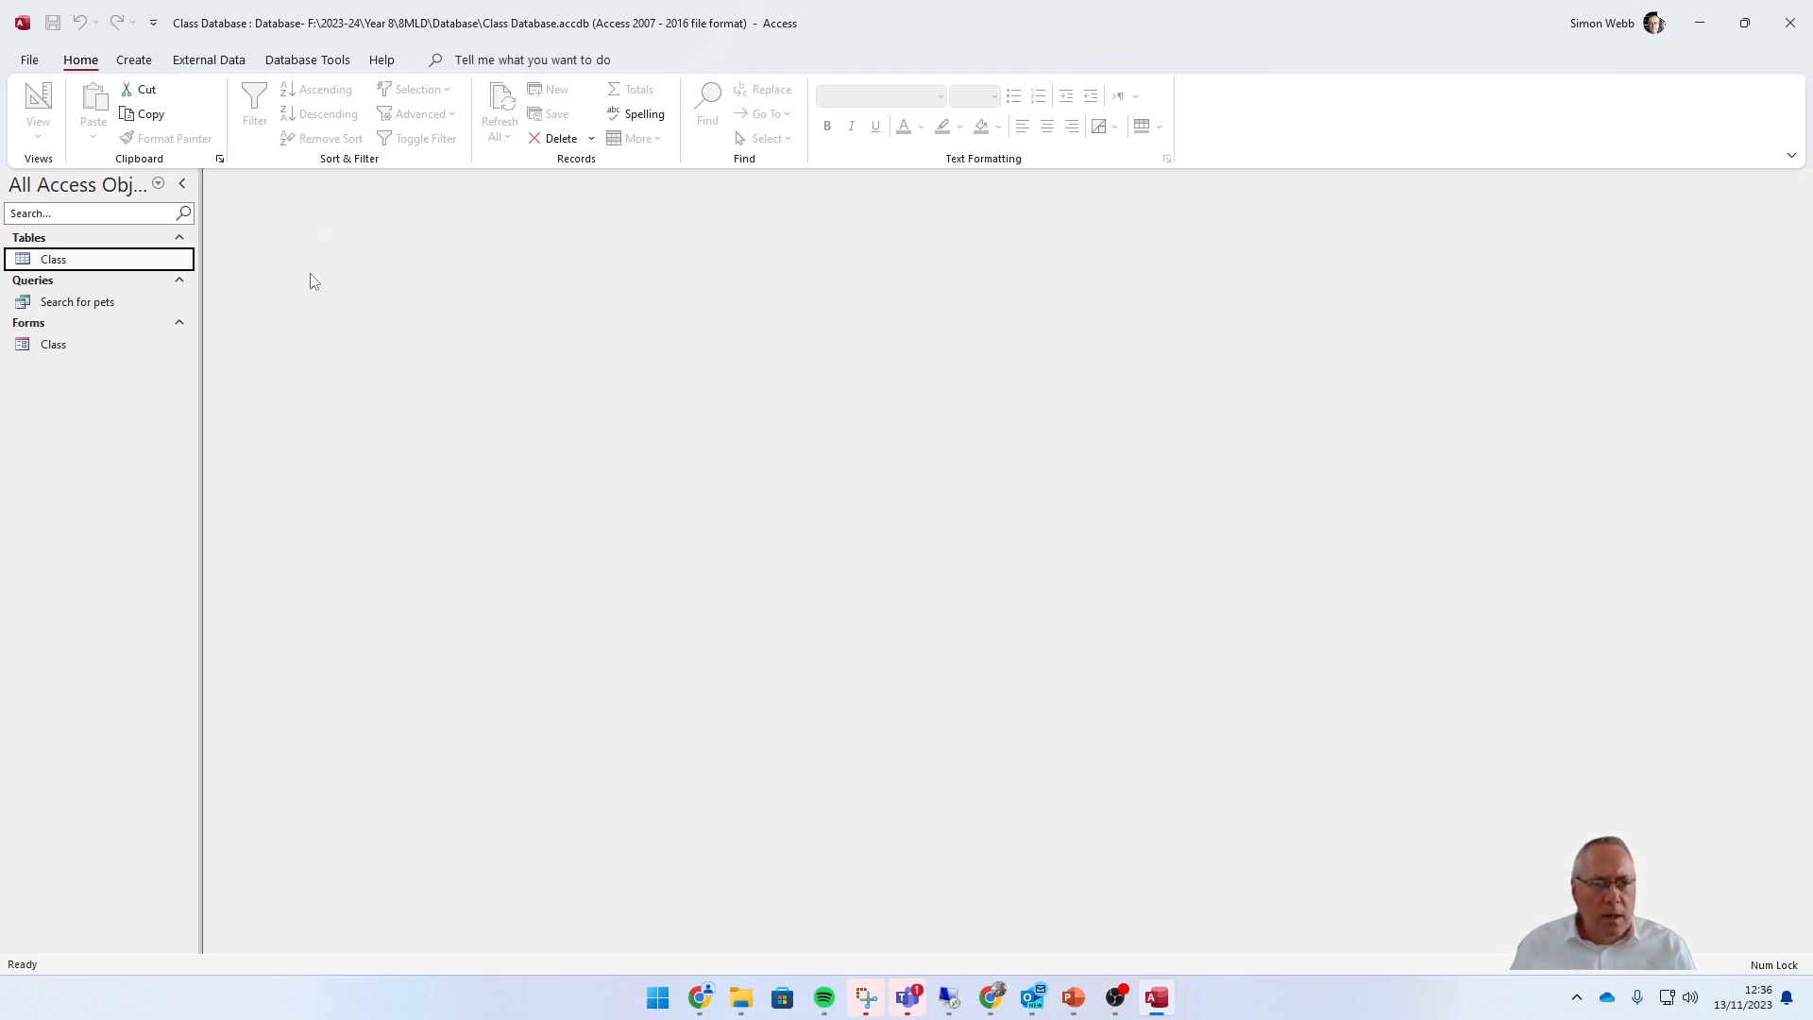
click(134, 59)
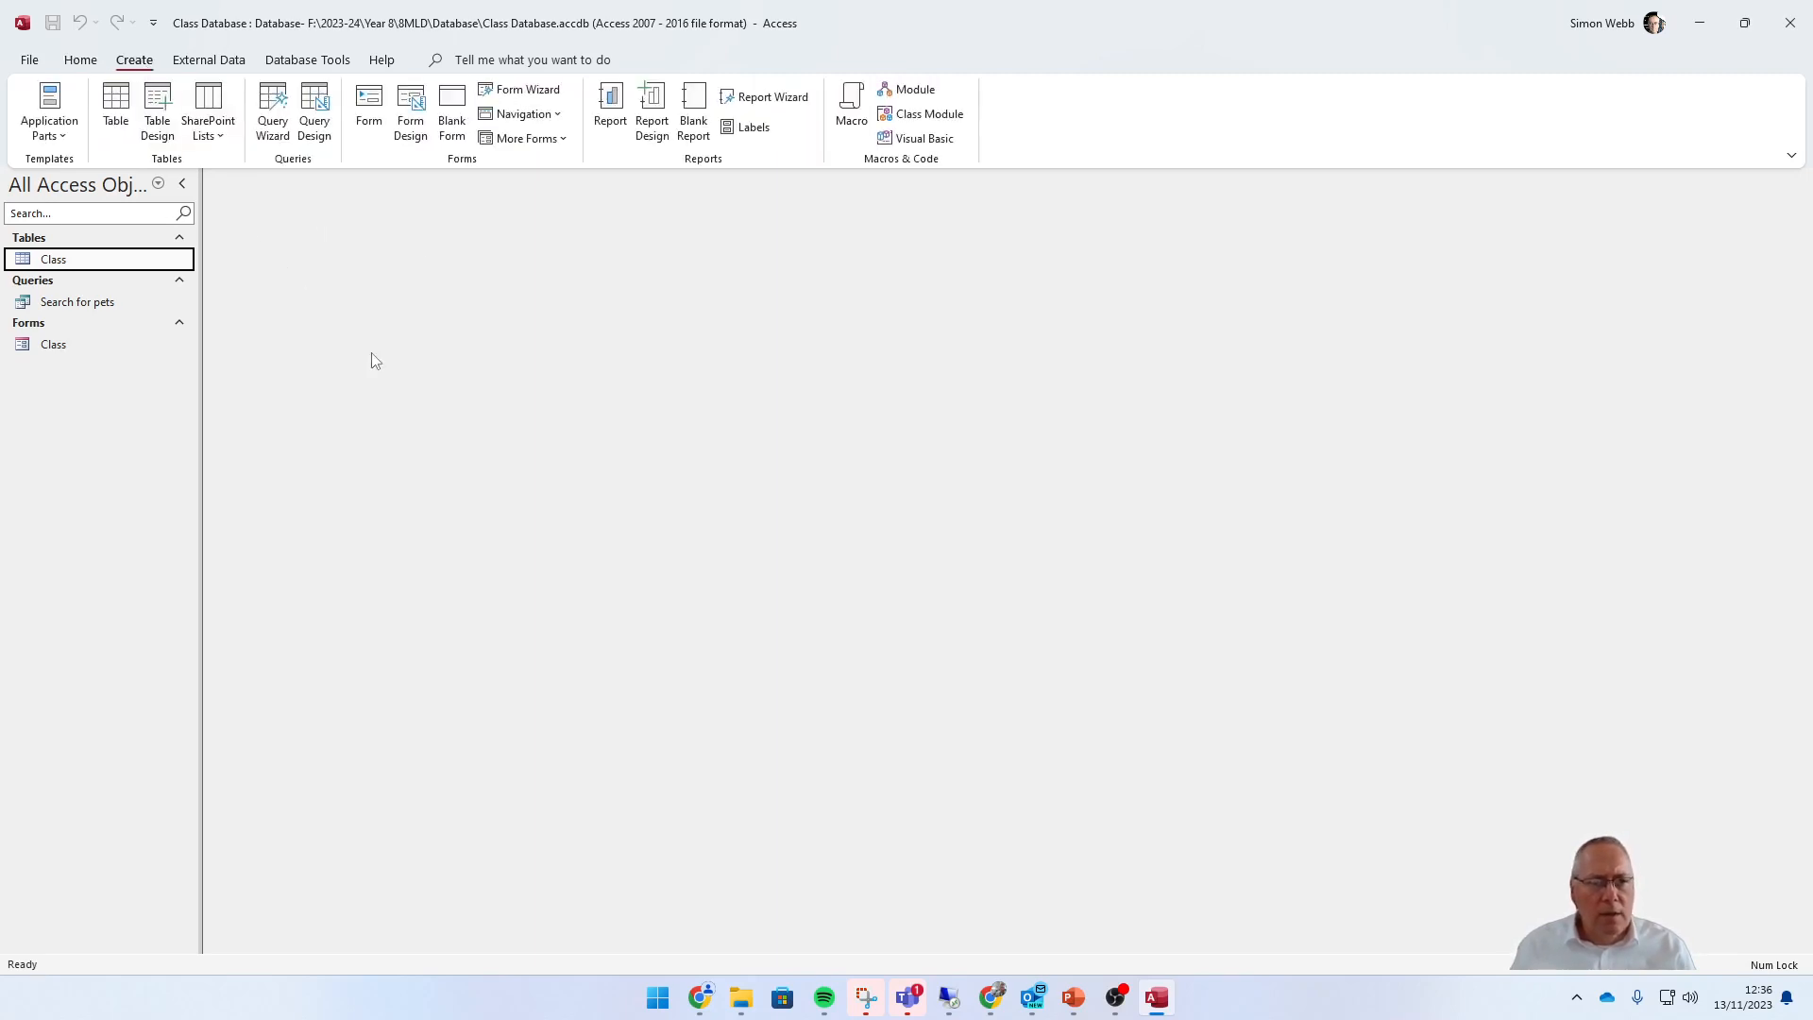
click(315, 113)
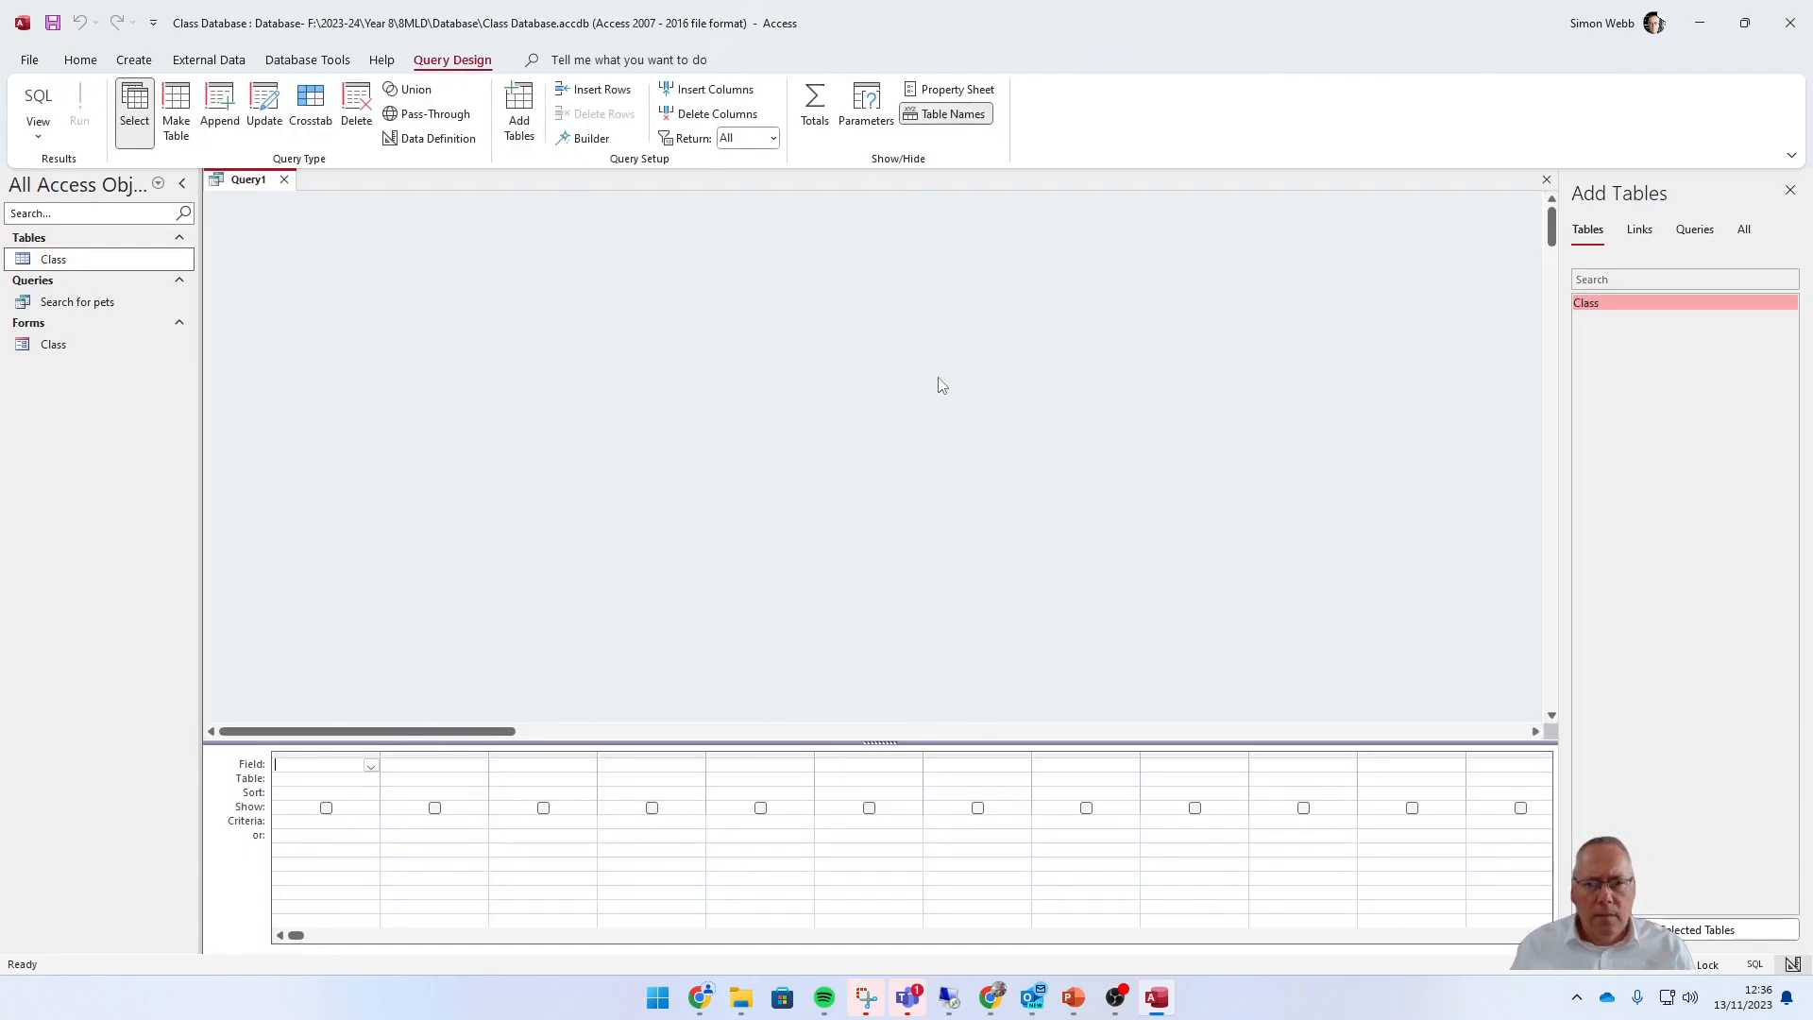
double_click(1596, 302)
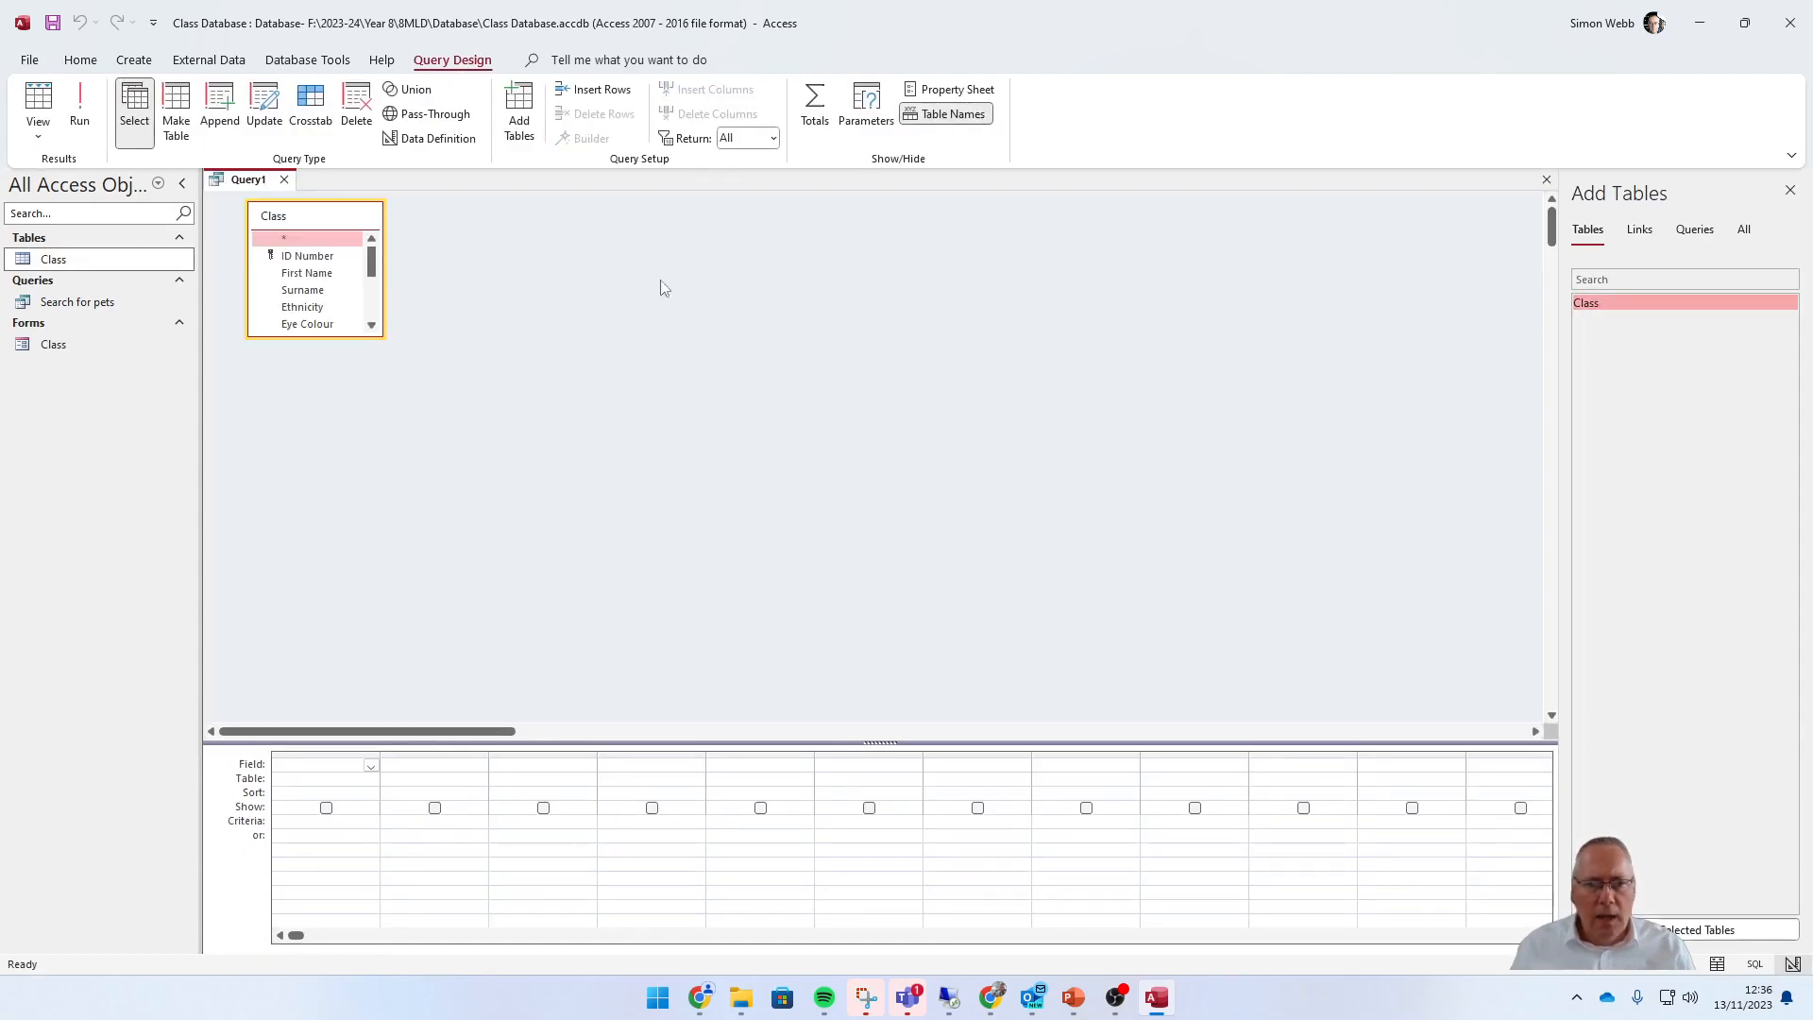
double_click(315, 217)
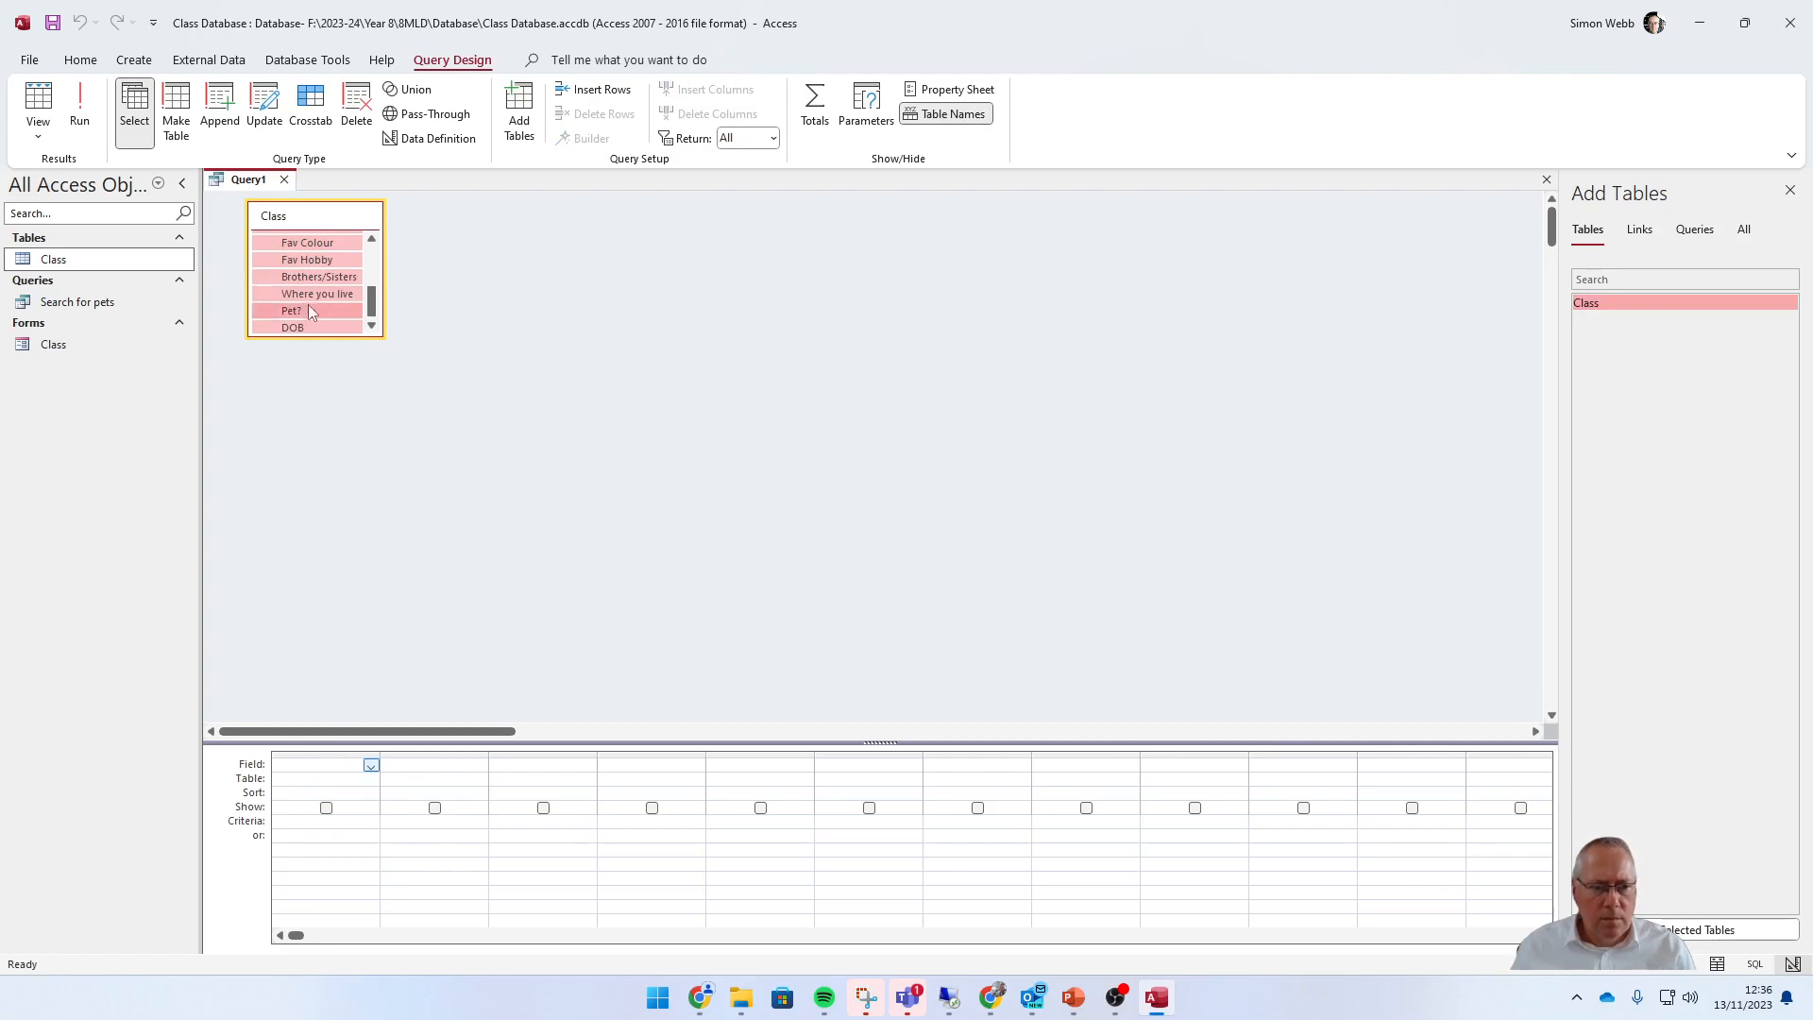
drag(309, 306, 302, 767)
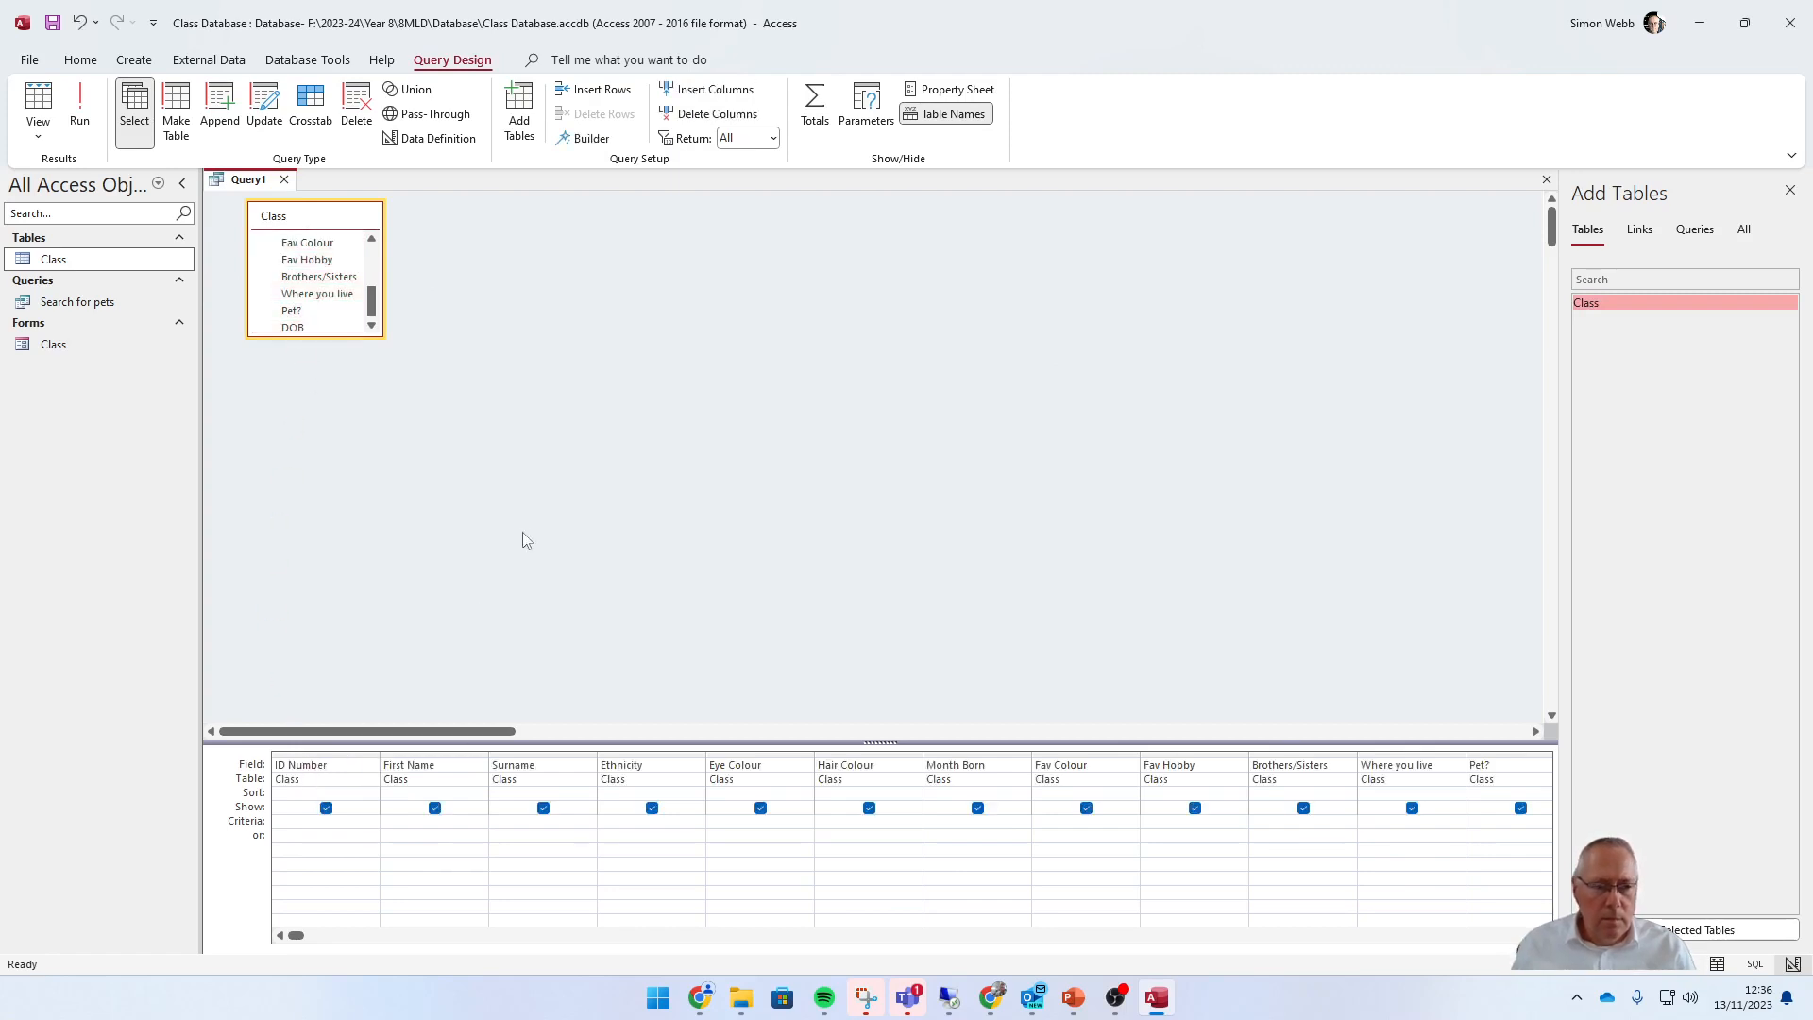
- Run the new query without any criteria to view its records, and return to its design
click(79, 106)
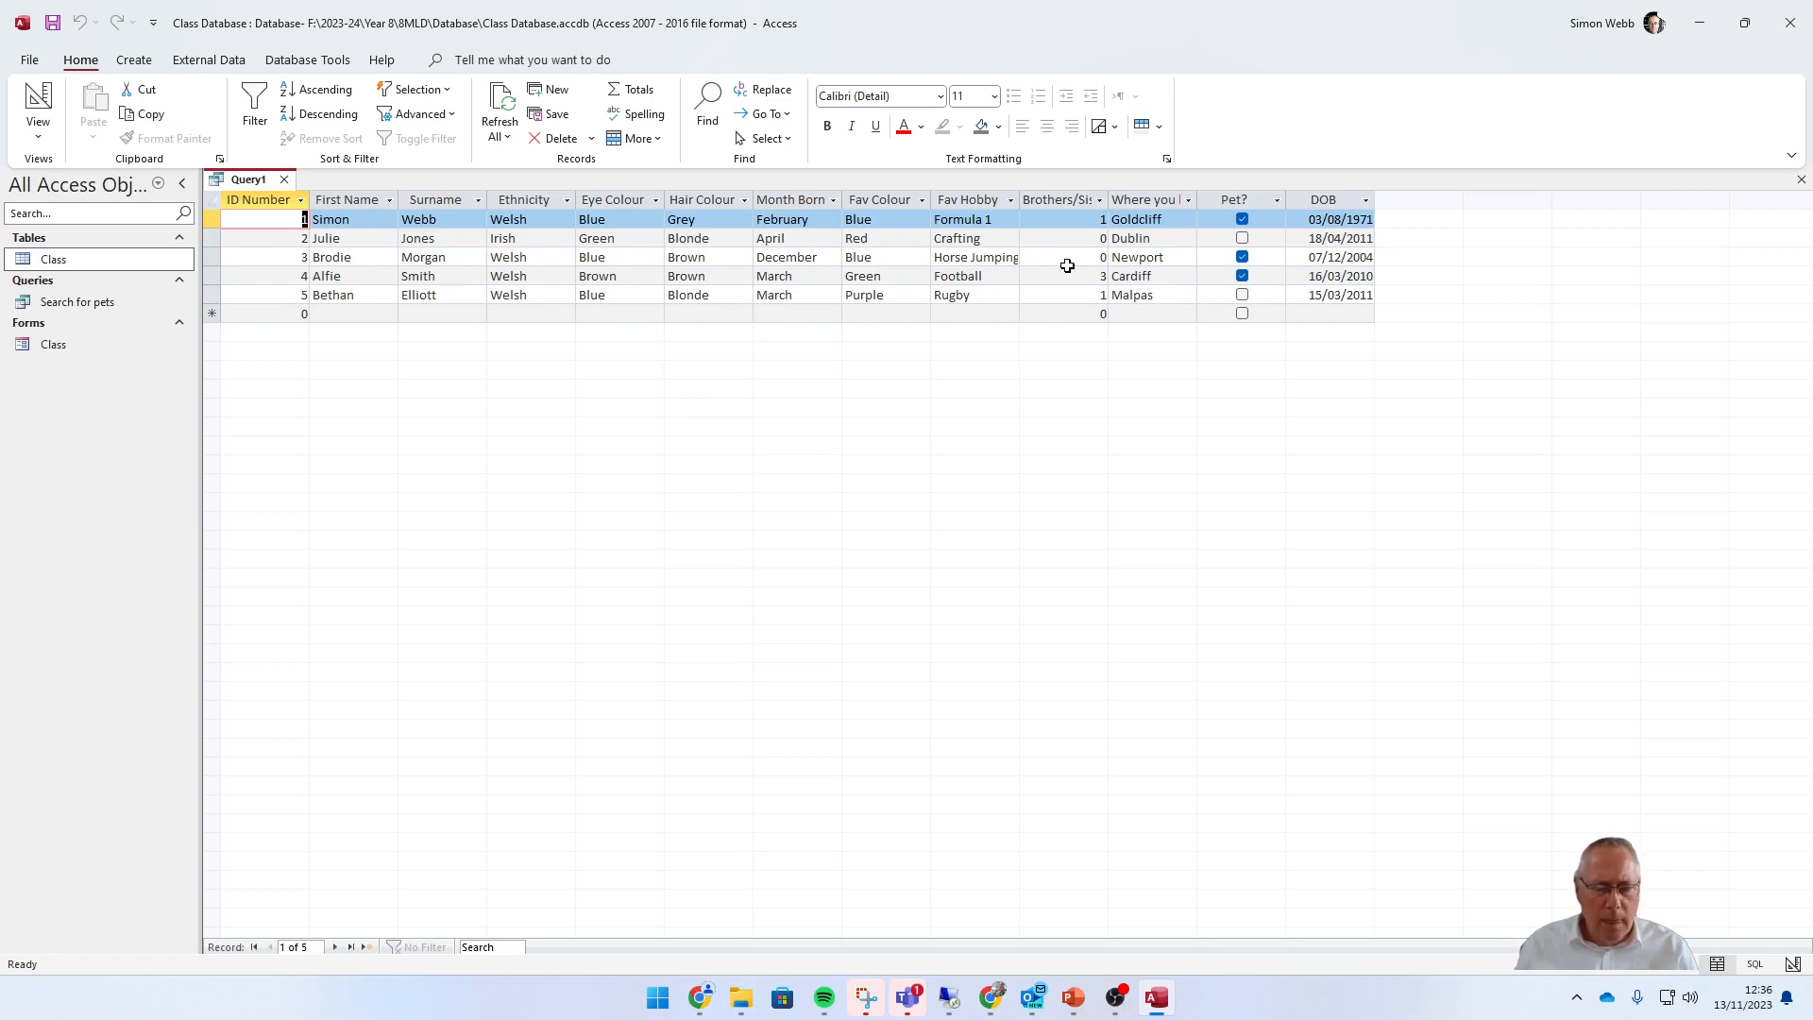
right_click(253, 185)
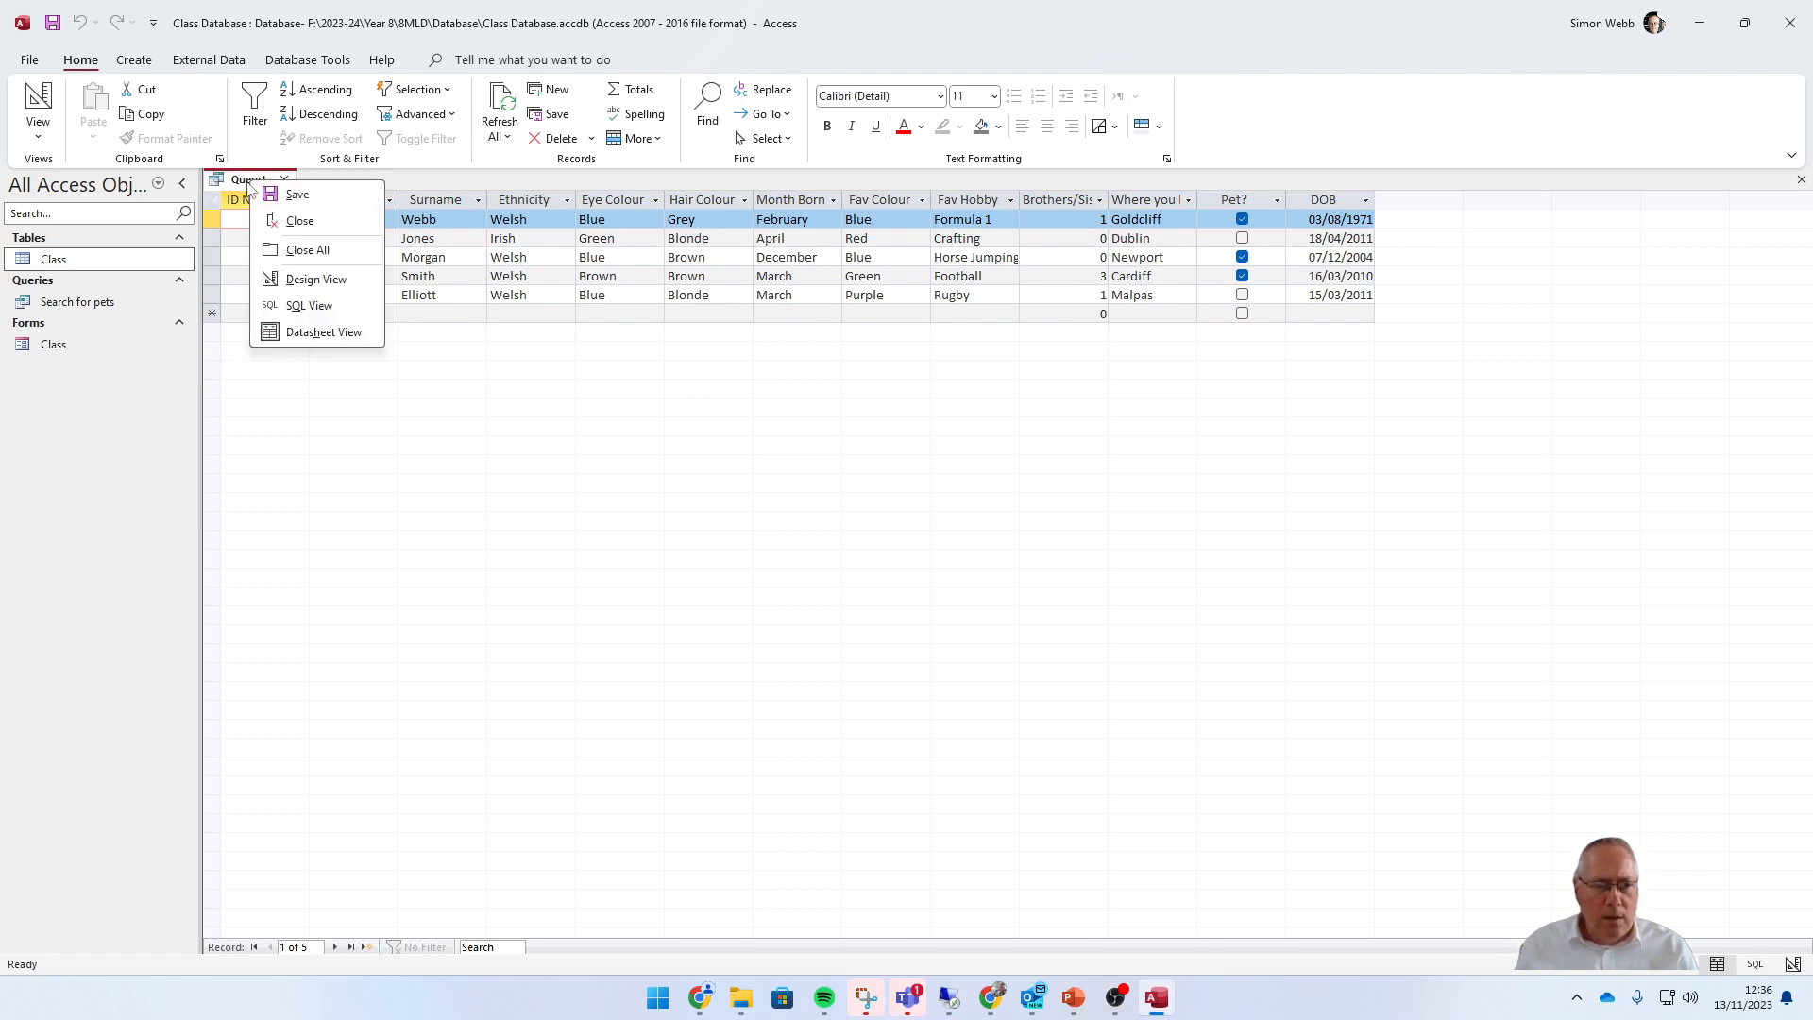
click(45, 115)
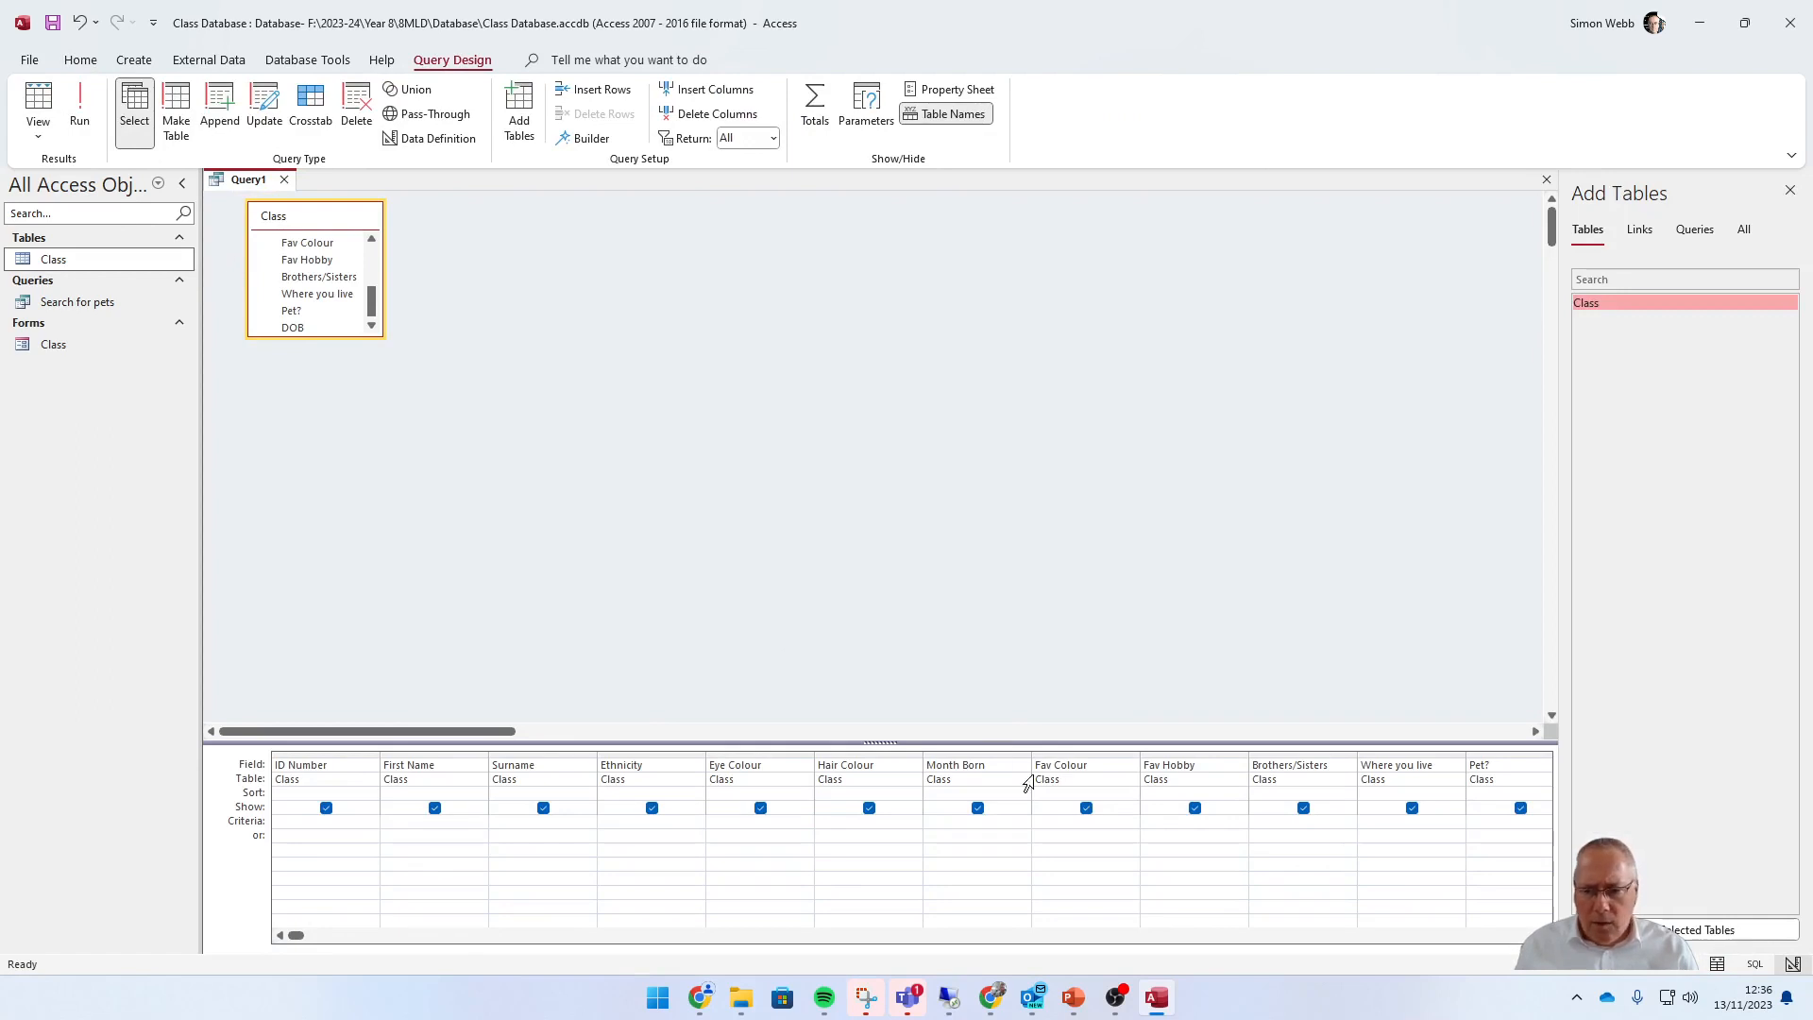
- Set the criterion of the Brothers/Sisters field to >0 and run the query, returning to its design
click(1267, 824)
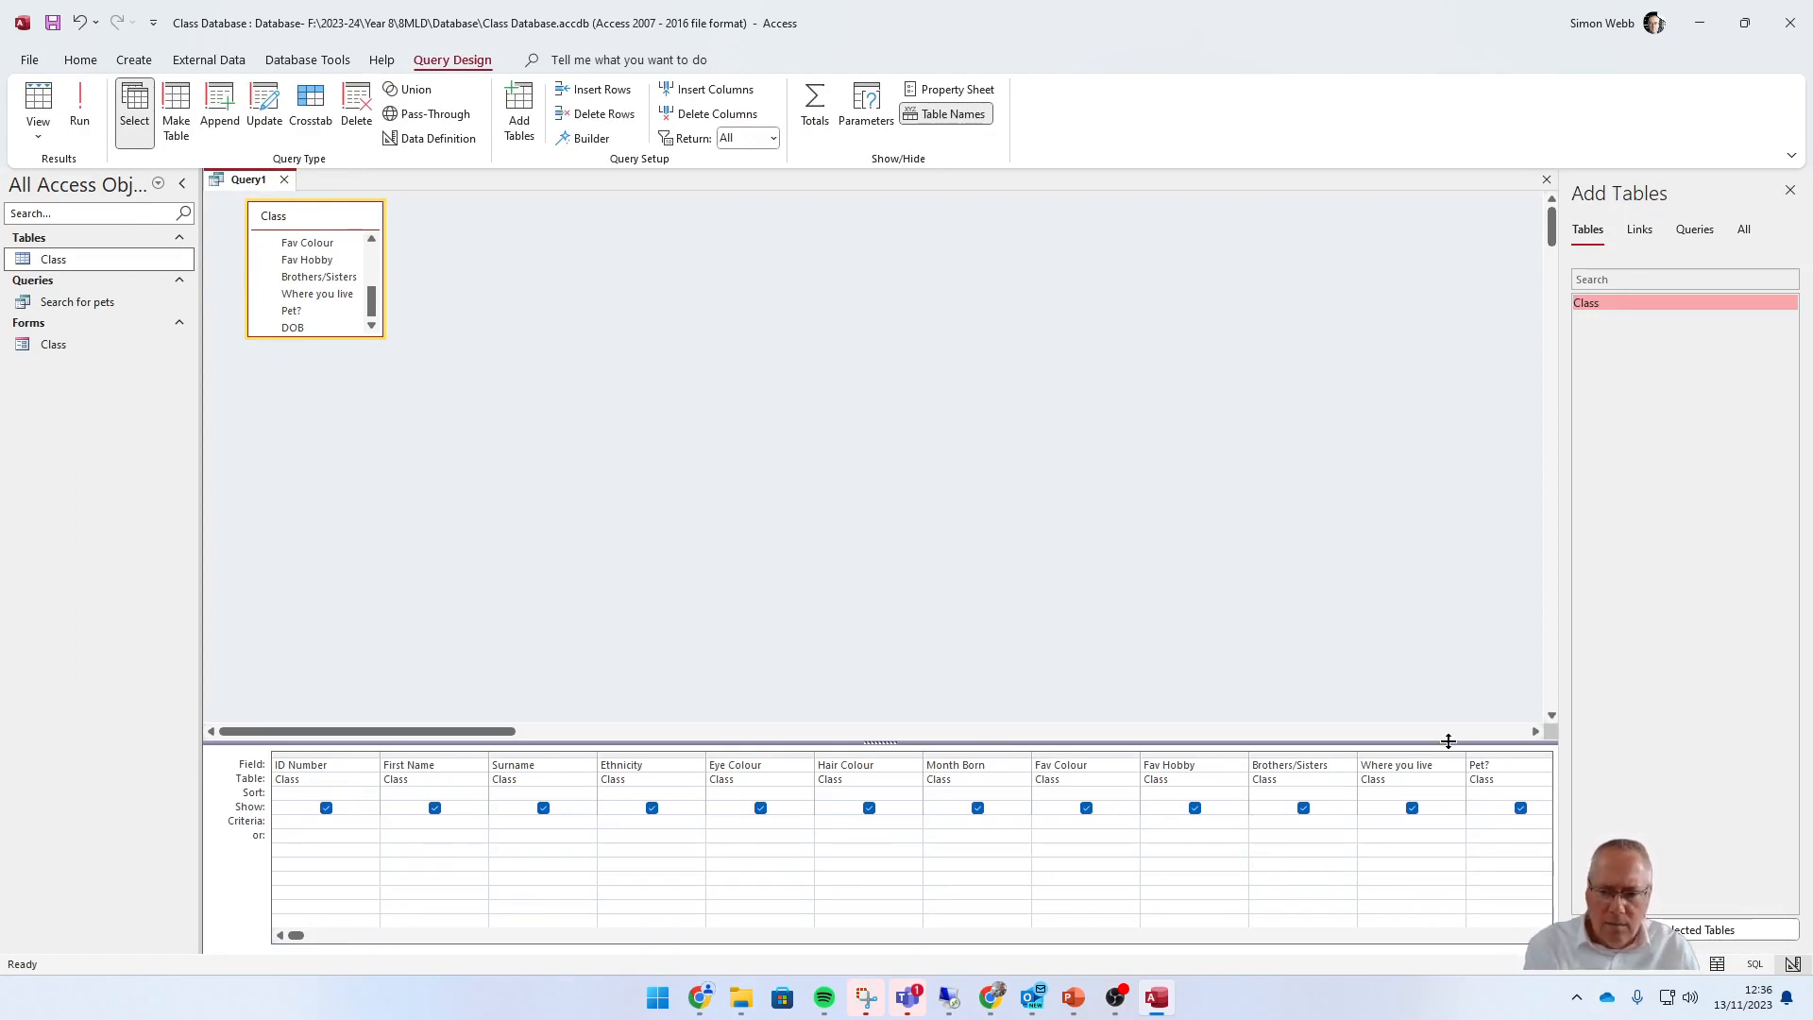
text(>0)
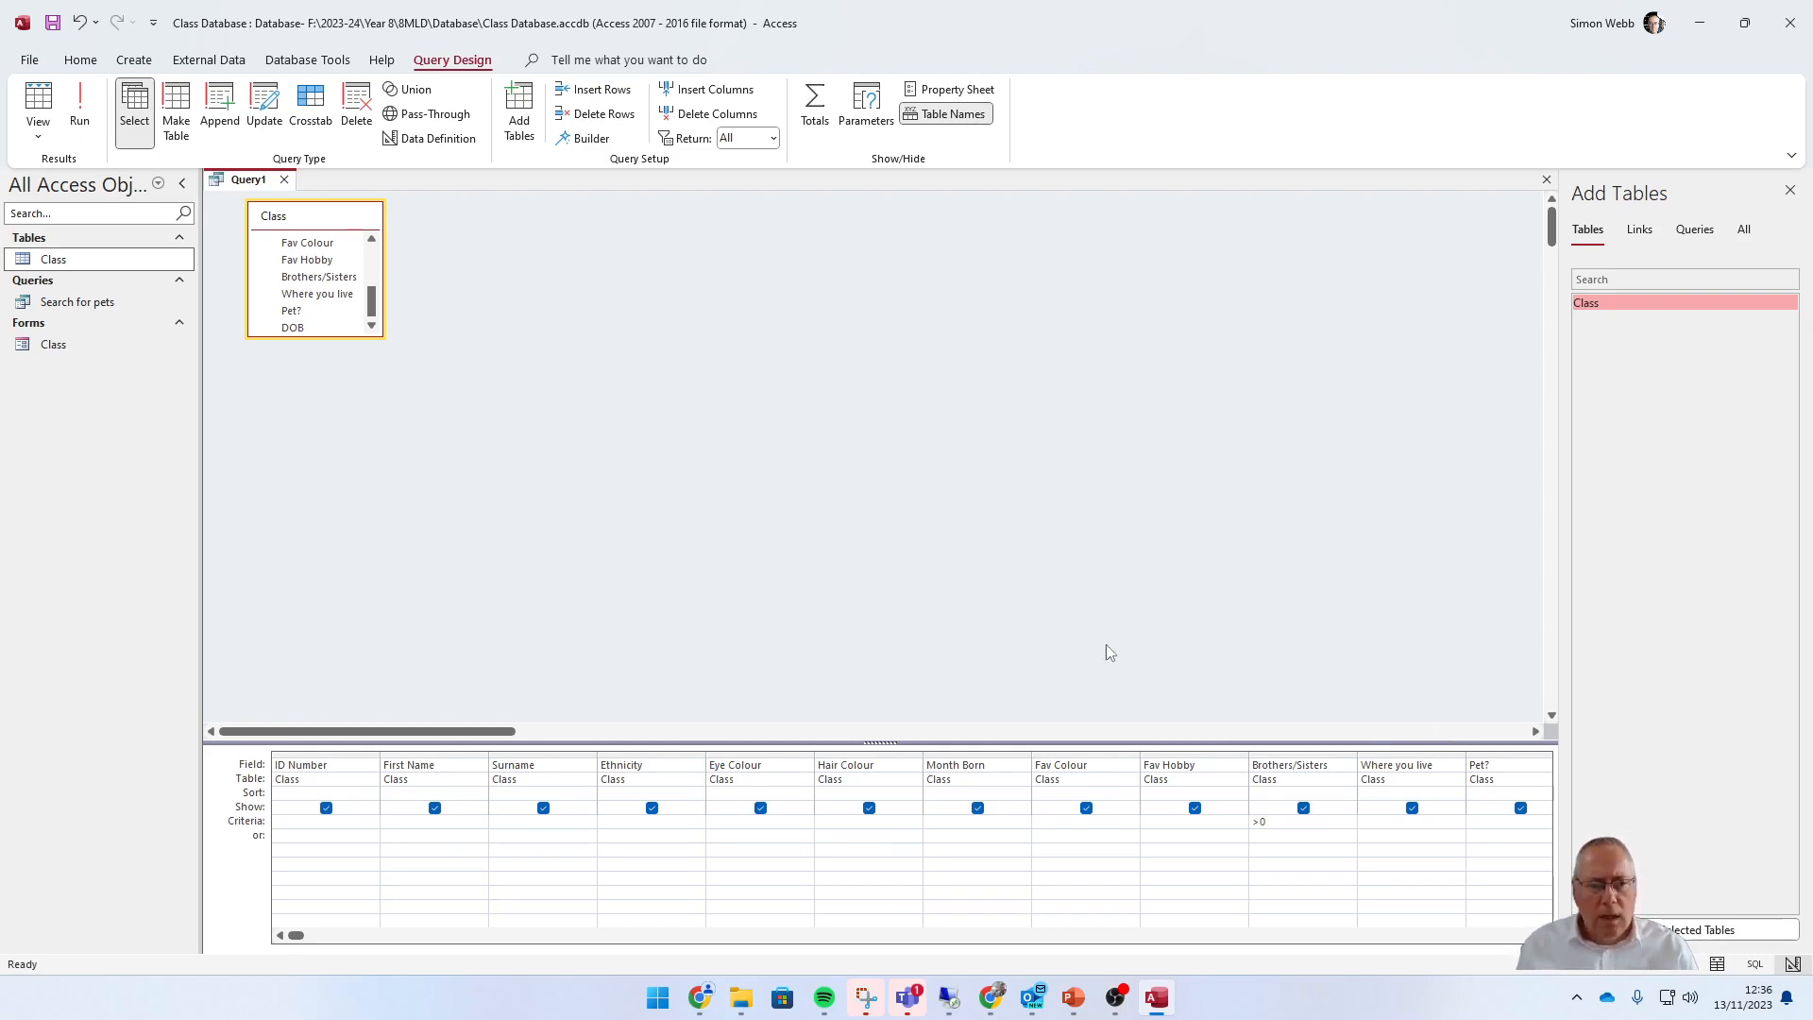
click(80, 105)
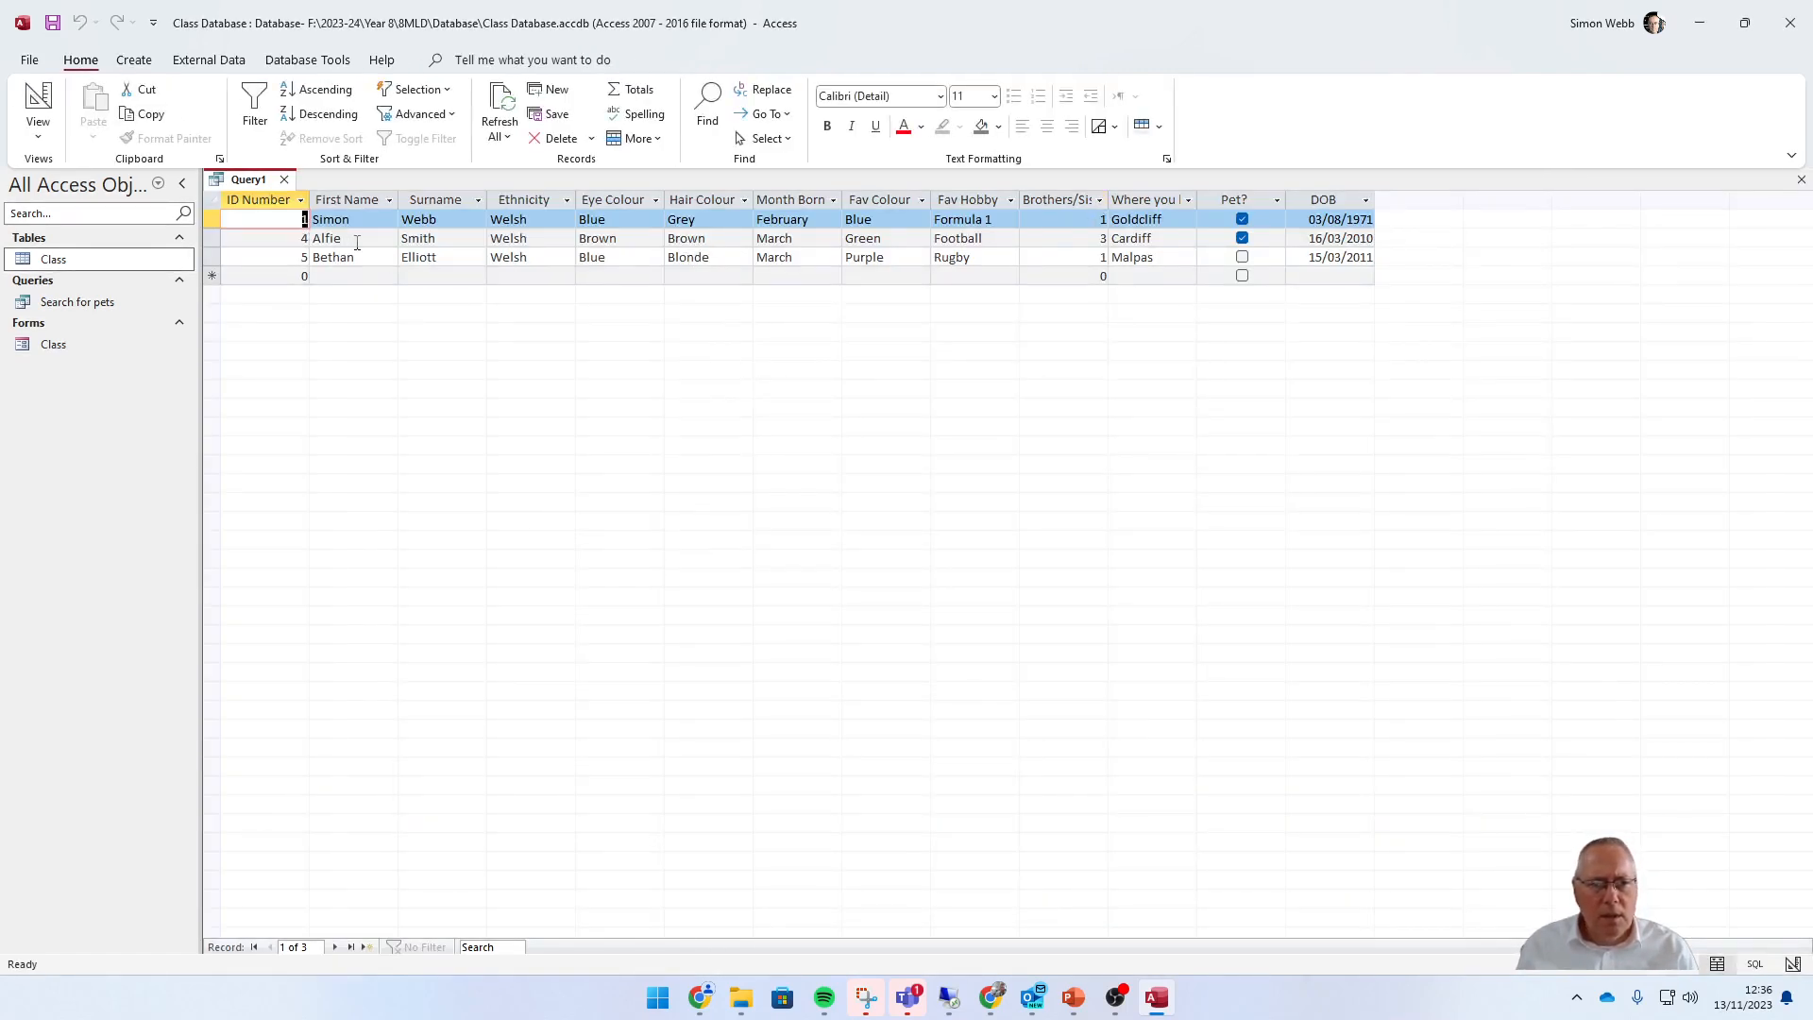
click(39, 102)
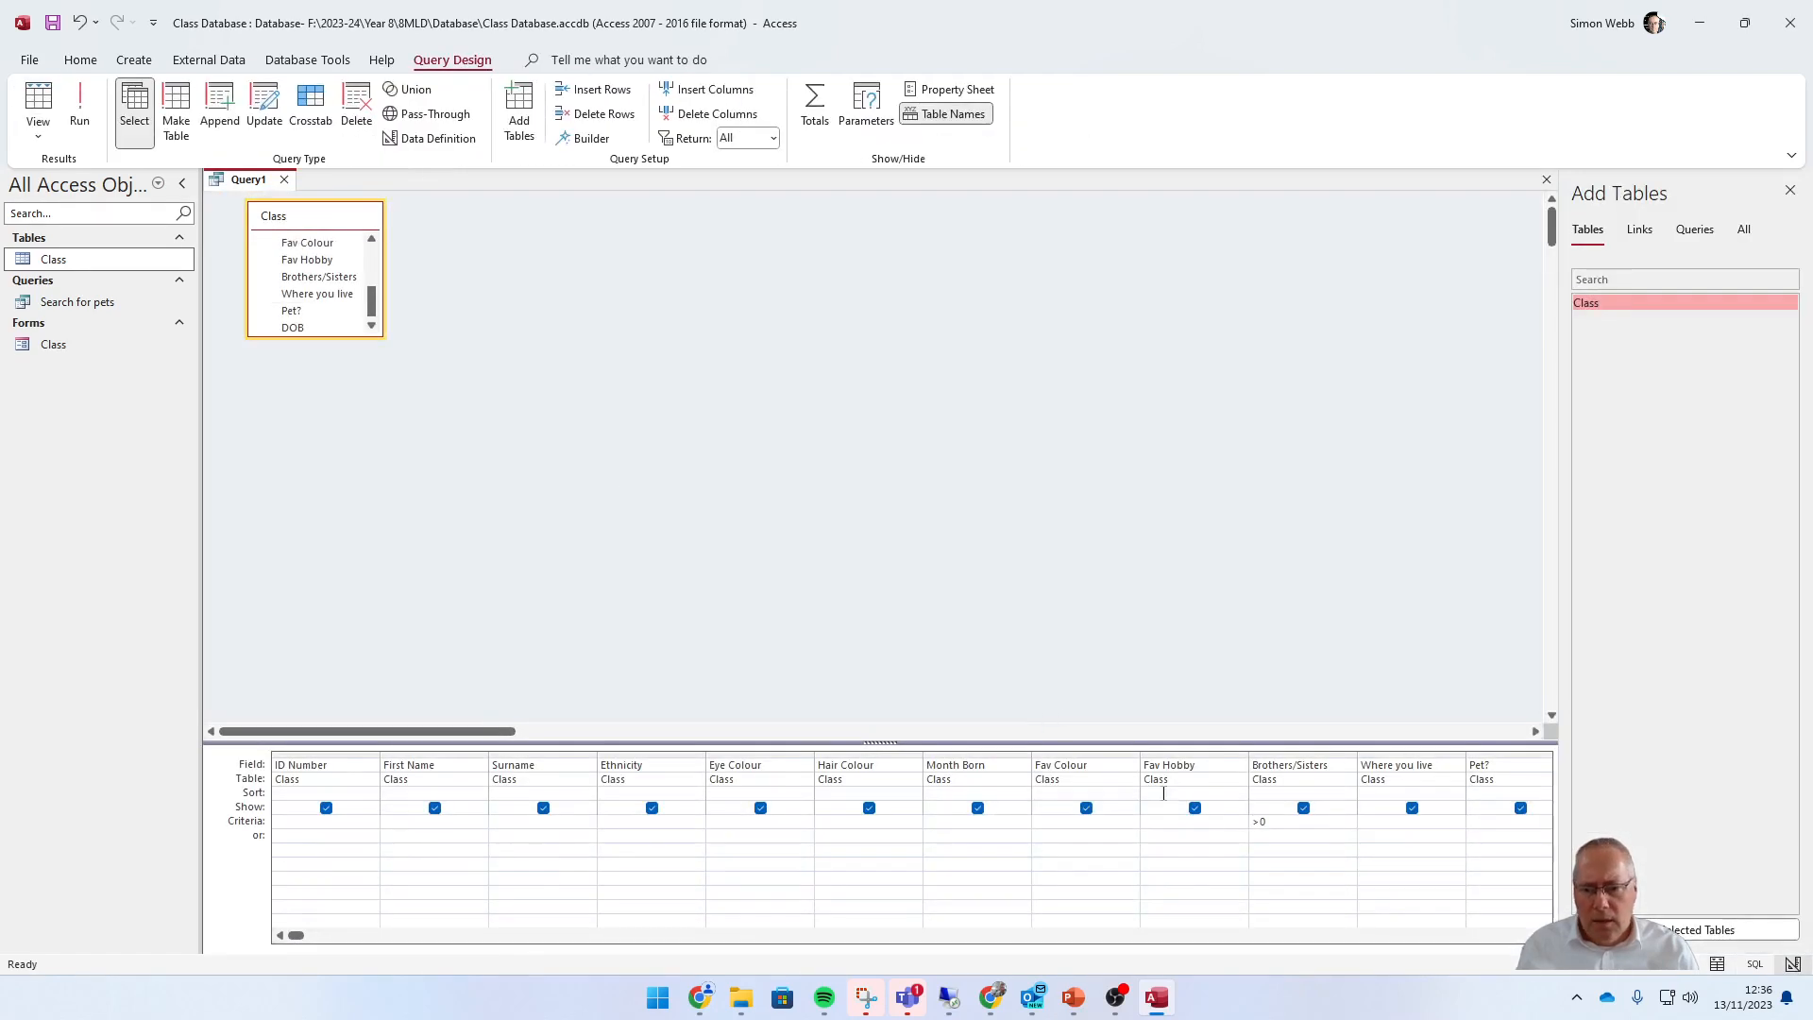
- Change the Brothers/Sisters criterion to 0 and run the query, returning to its design
click(1251, 822)
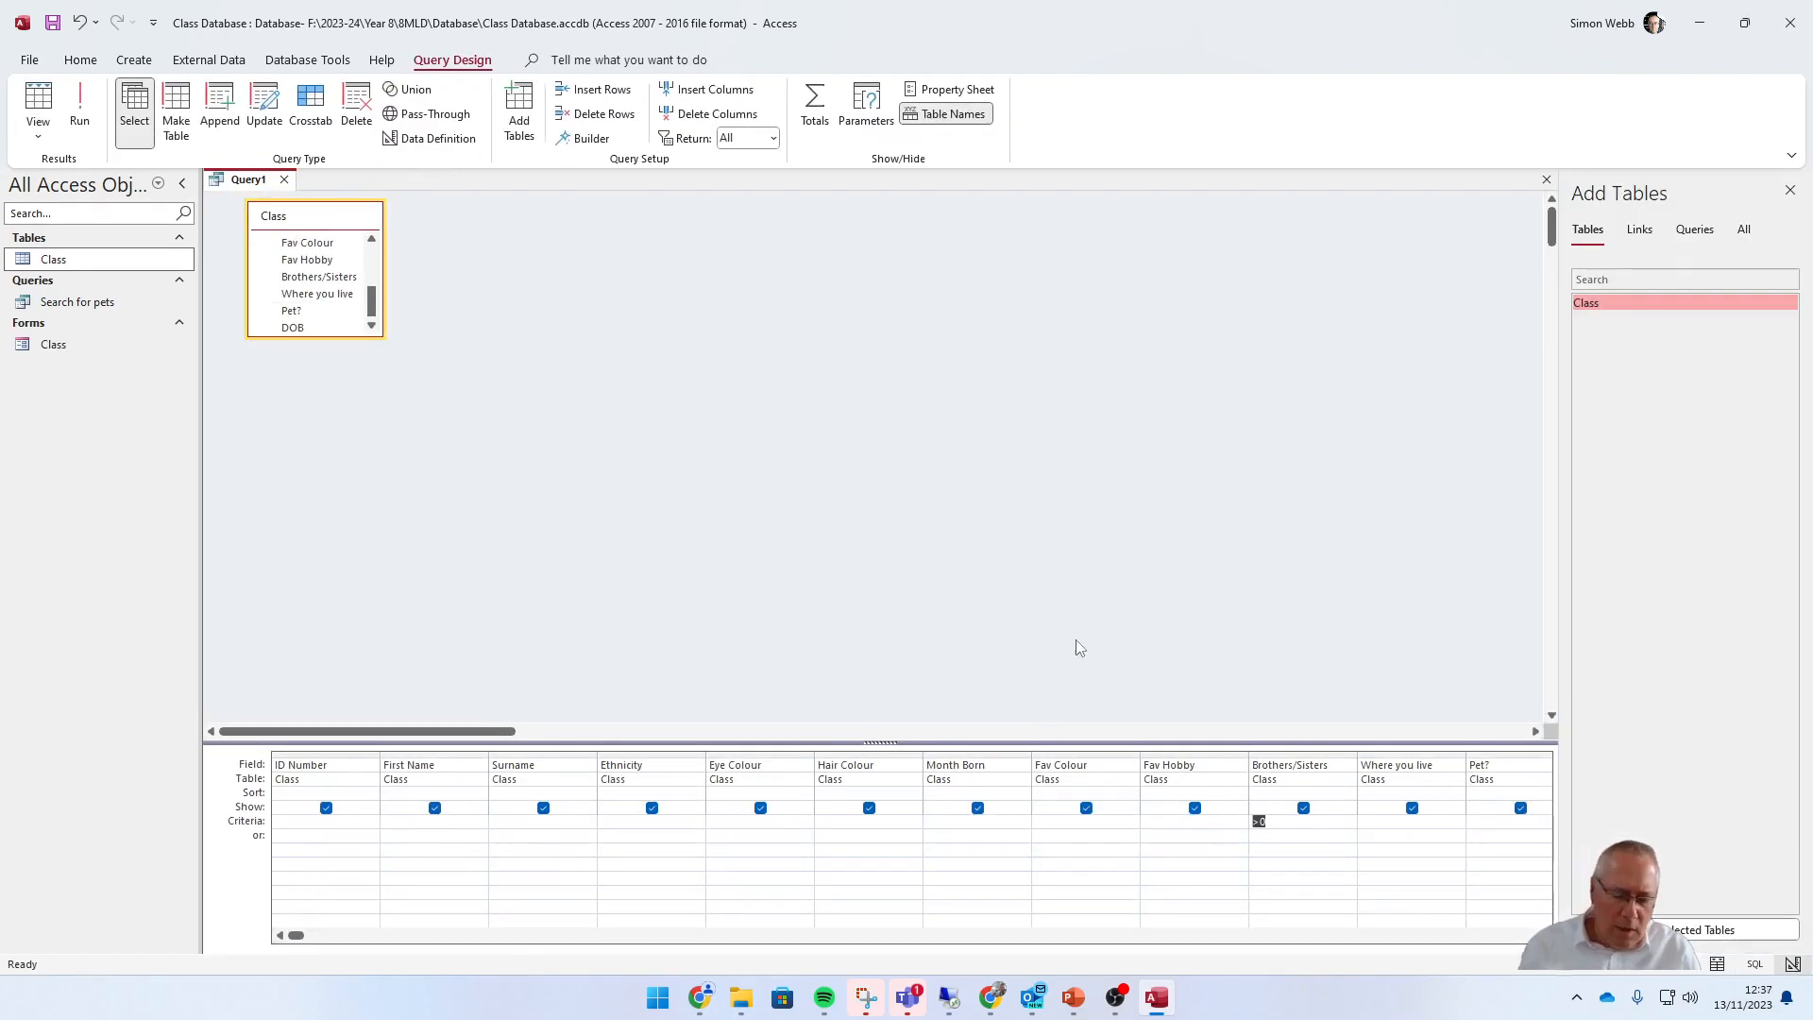
key(BackSpace)
text(0)
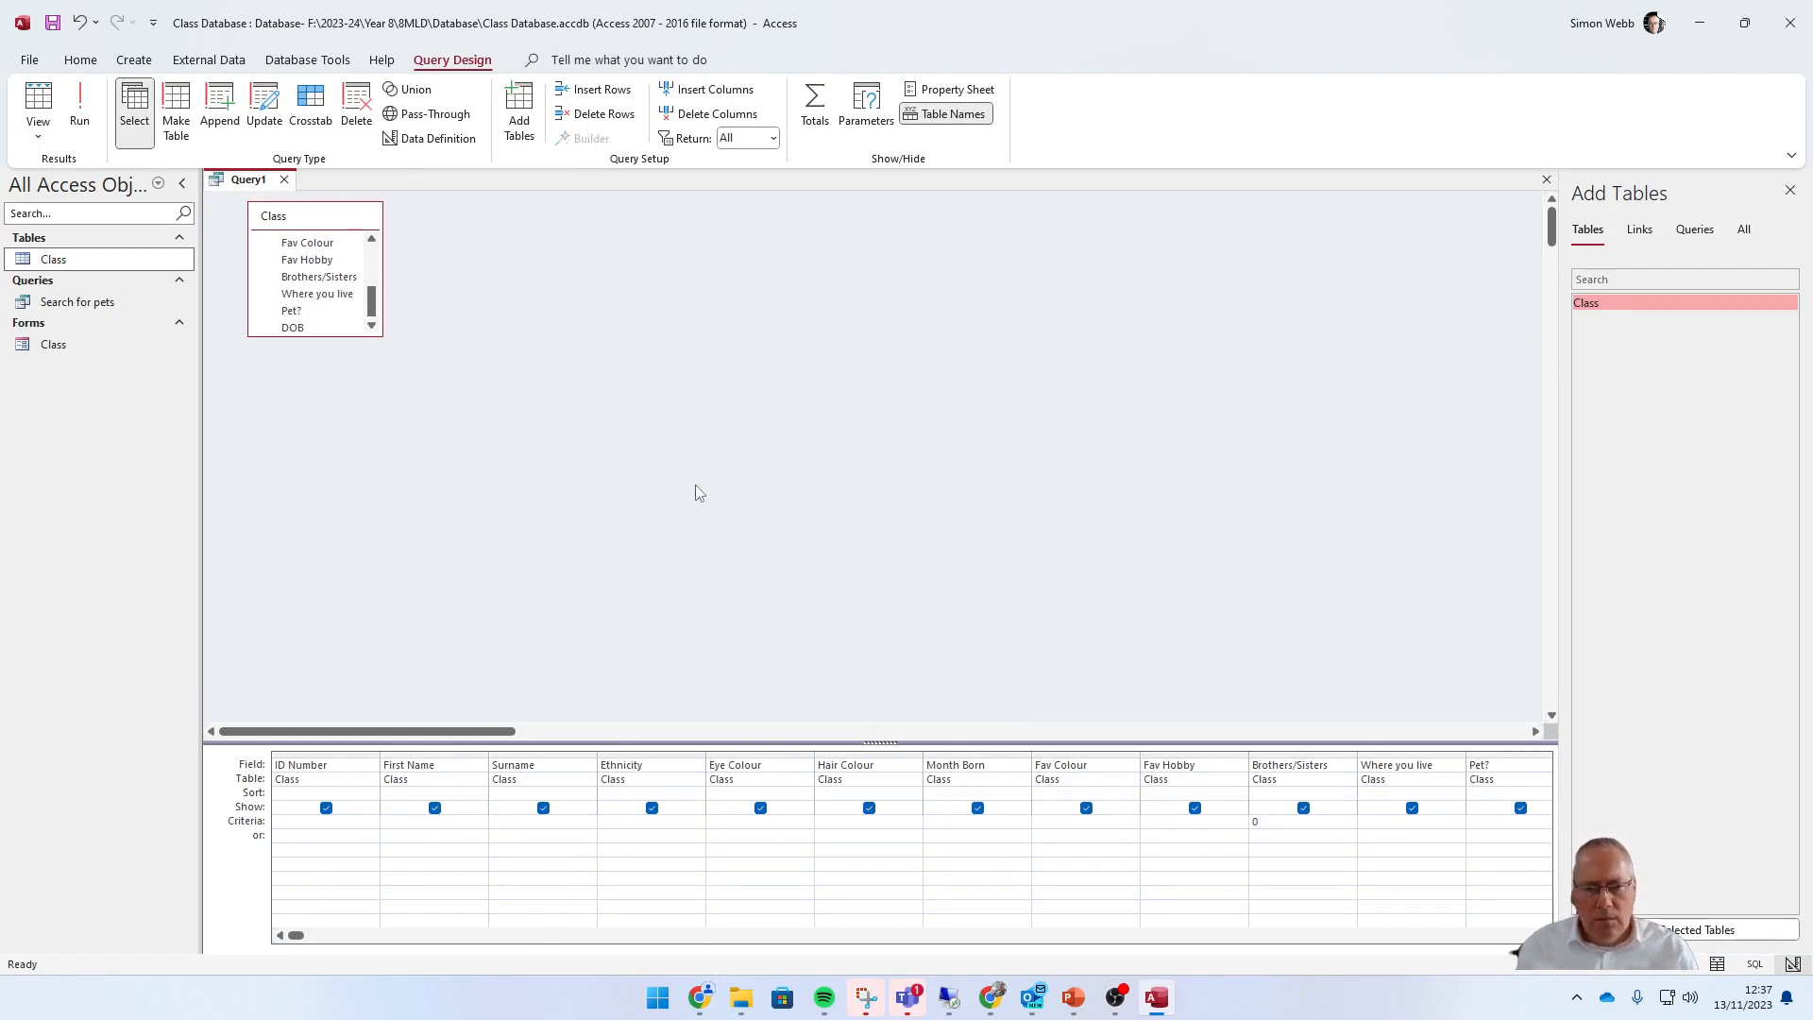
click(78, 106)
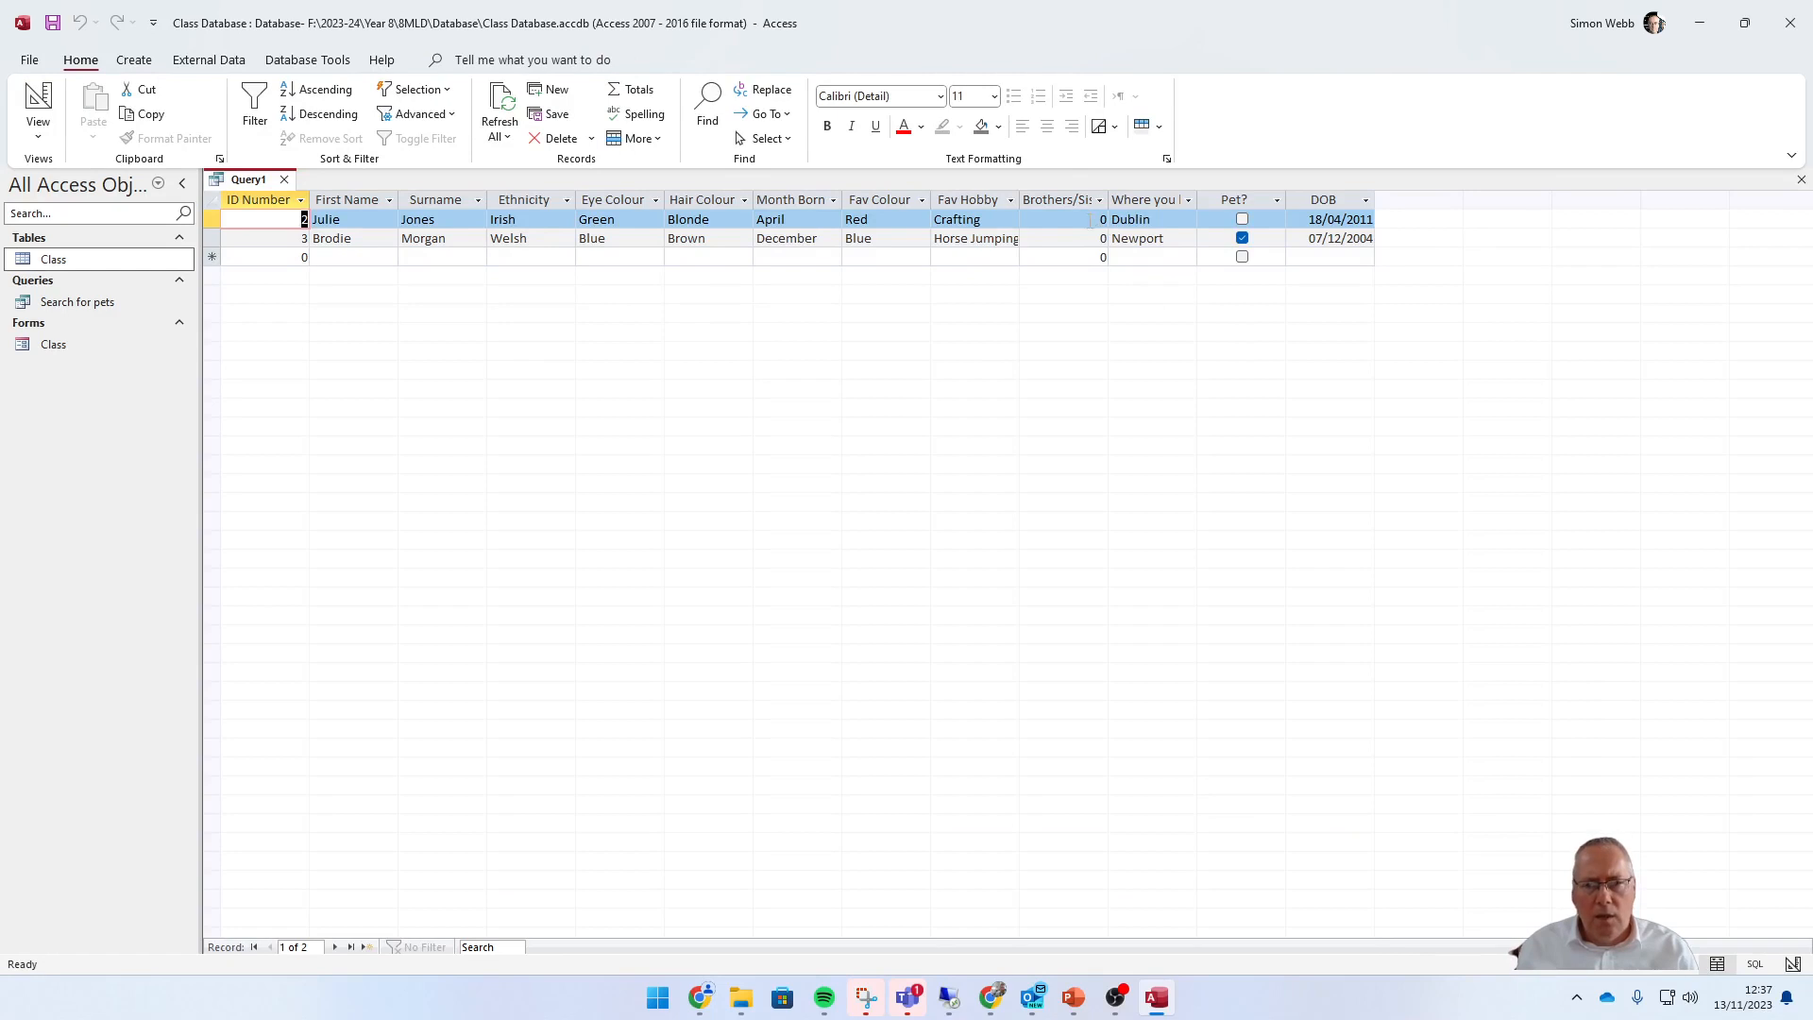
click(38, 109)
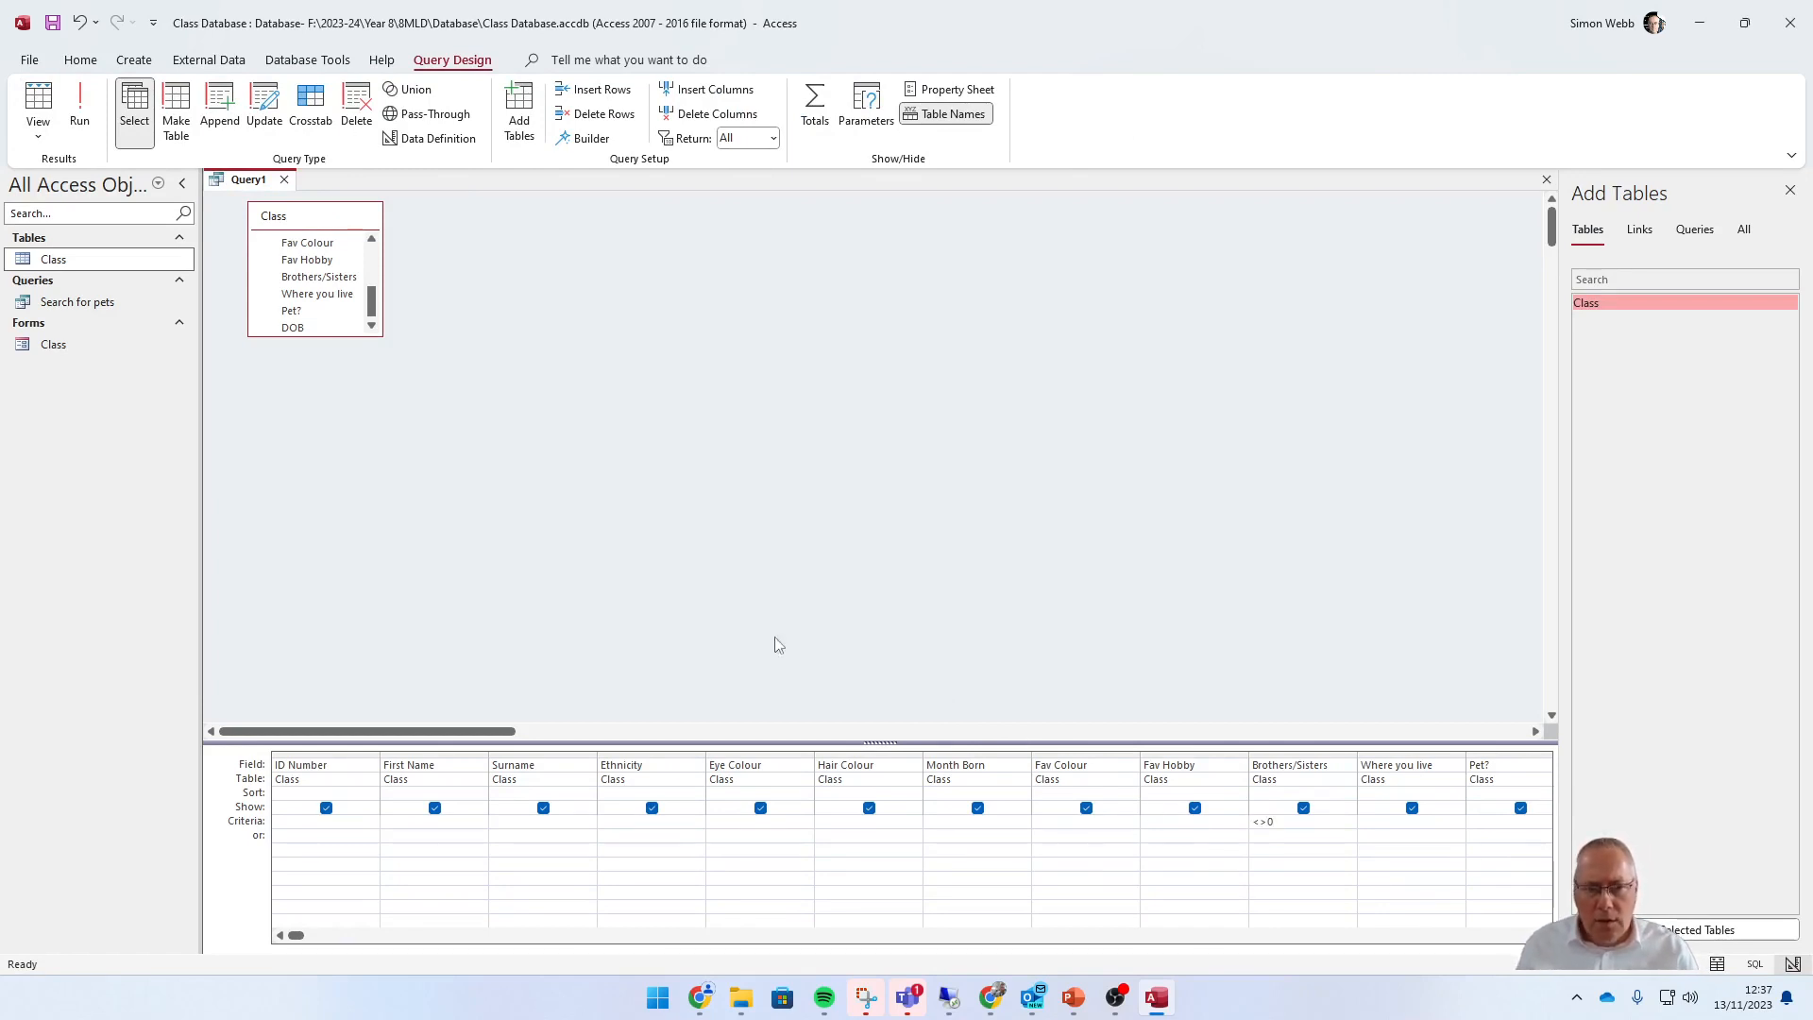
- Change the Brothers/Sisters criterion to <>0 and run the query, returning to its design
click(83, 102)
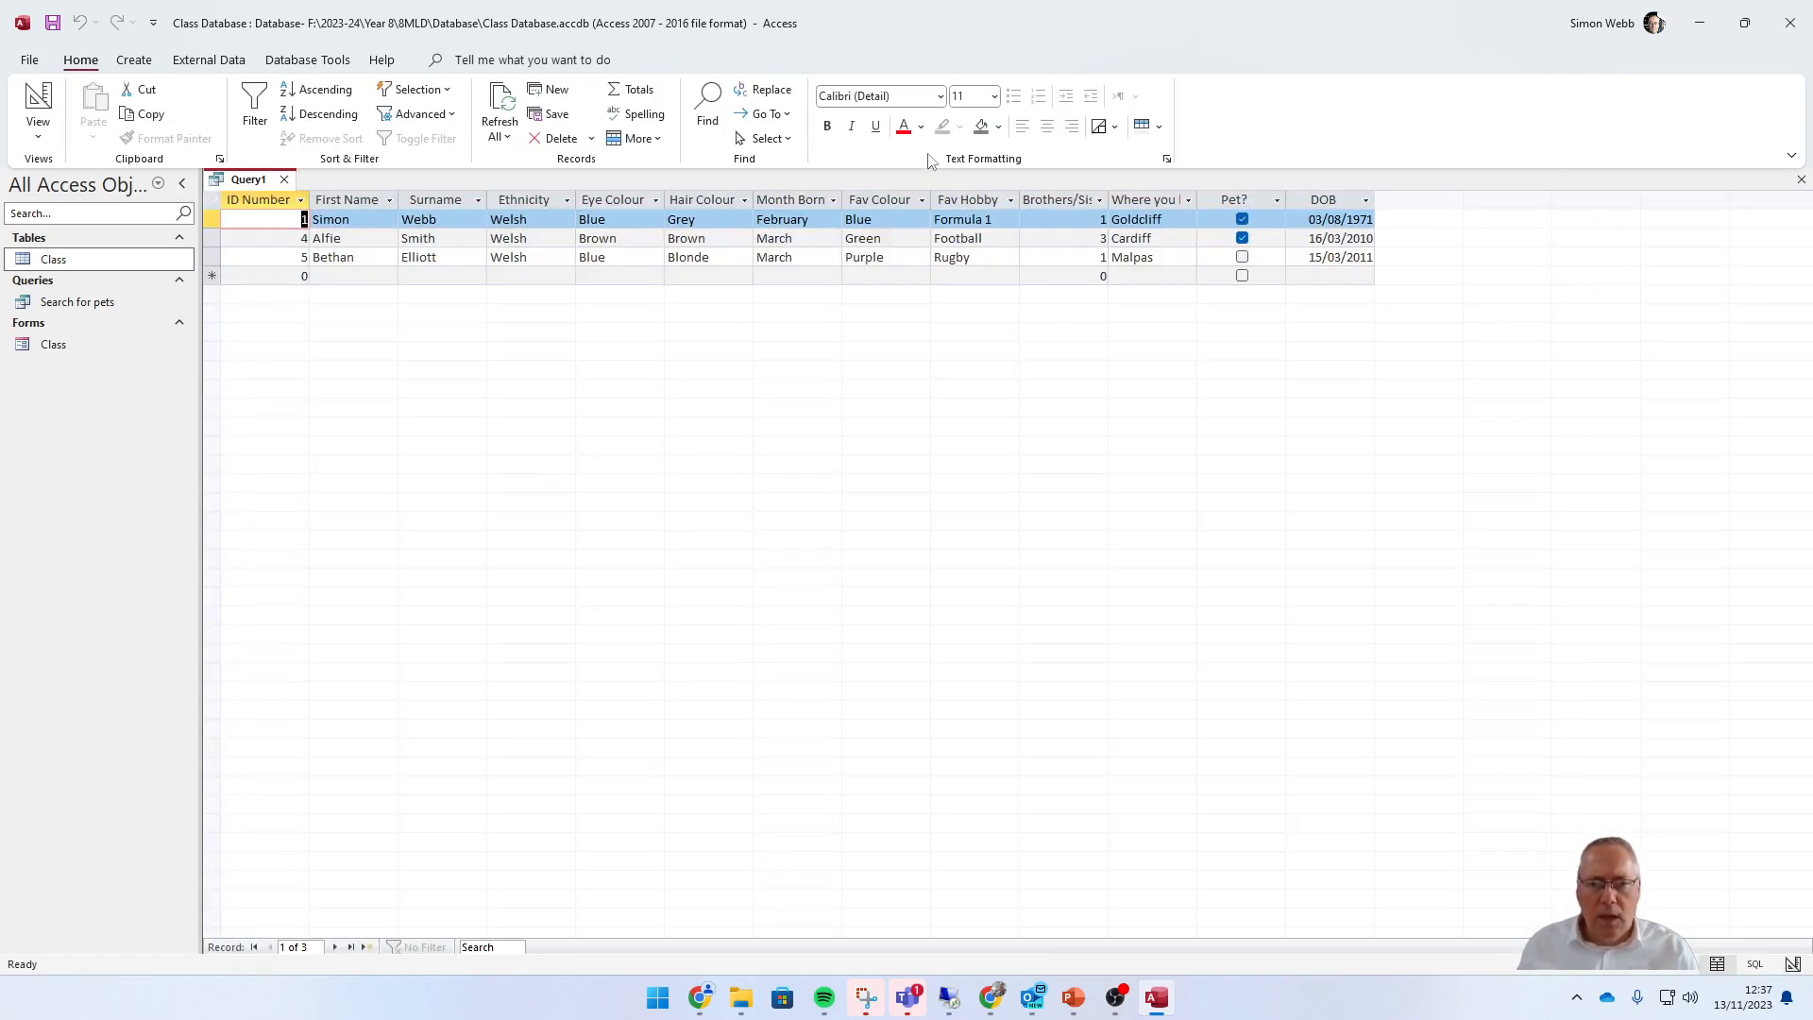
click(38, 98)
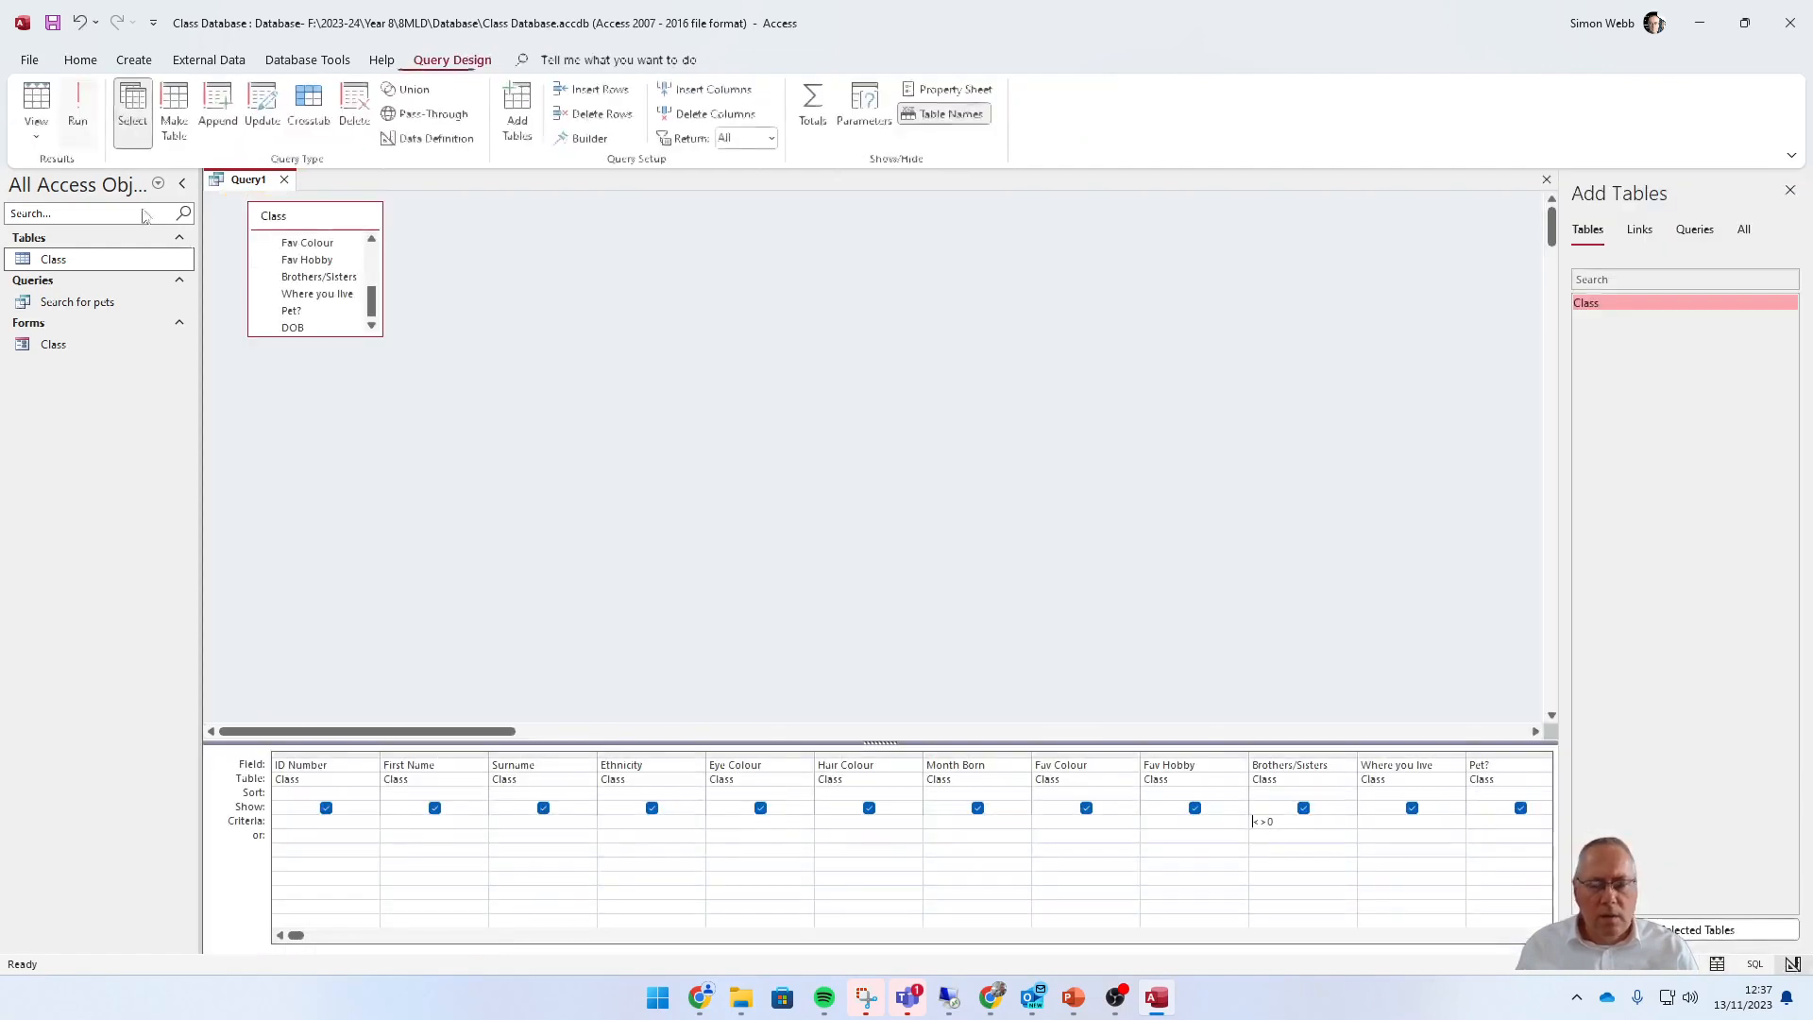
click(1308, 825)
click(1066, 514)
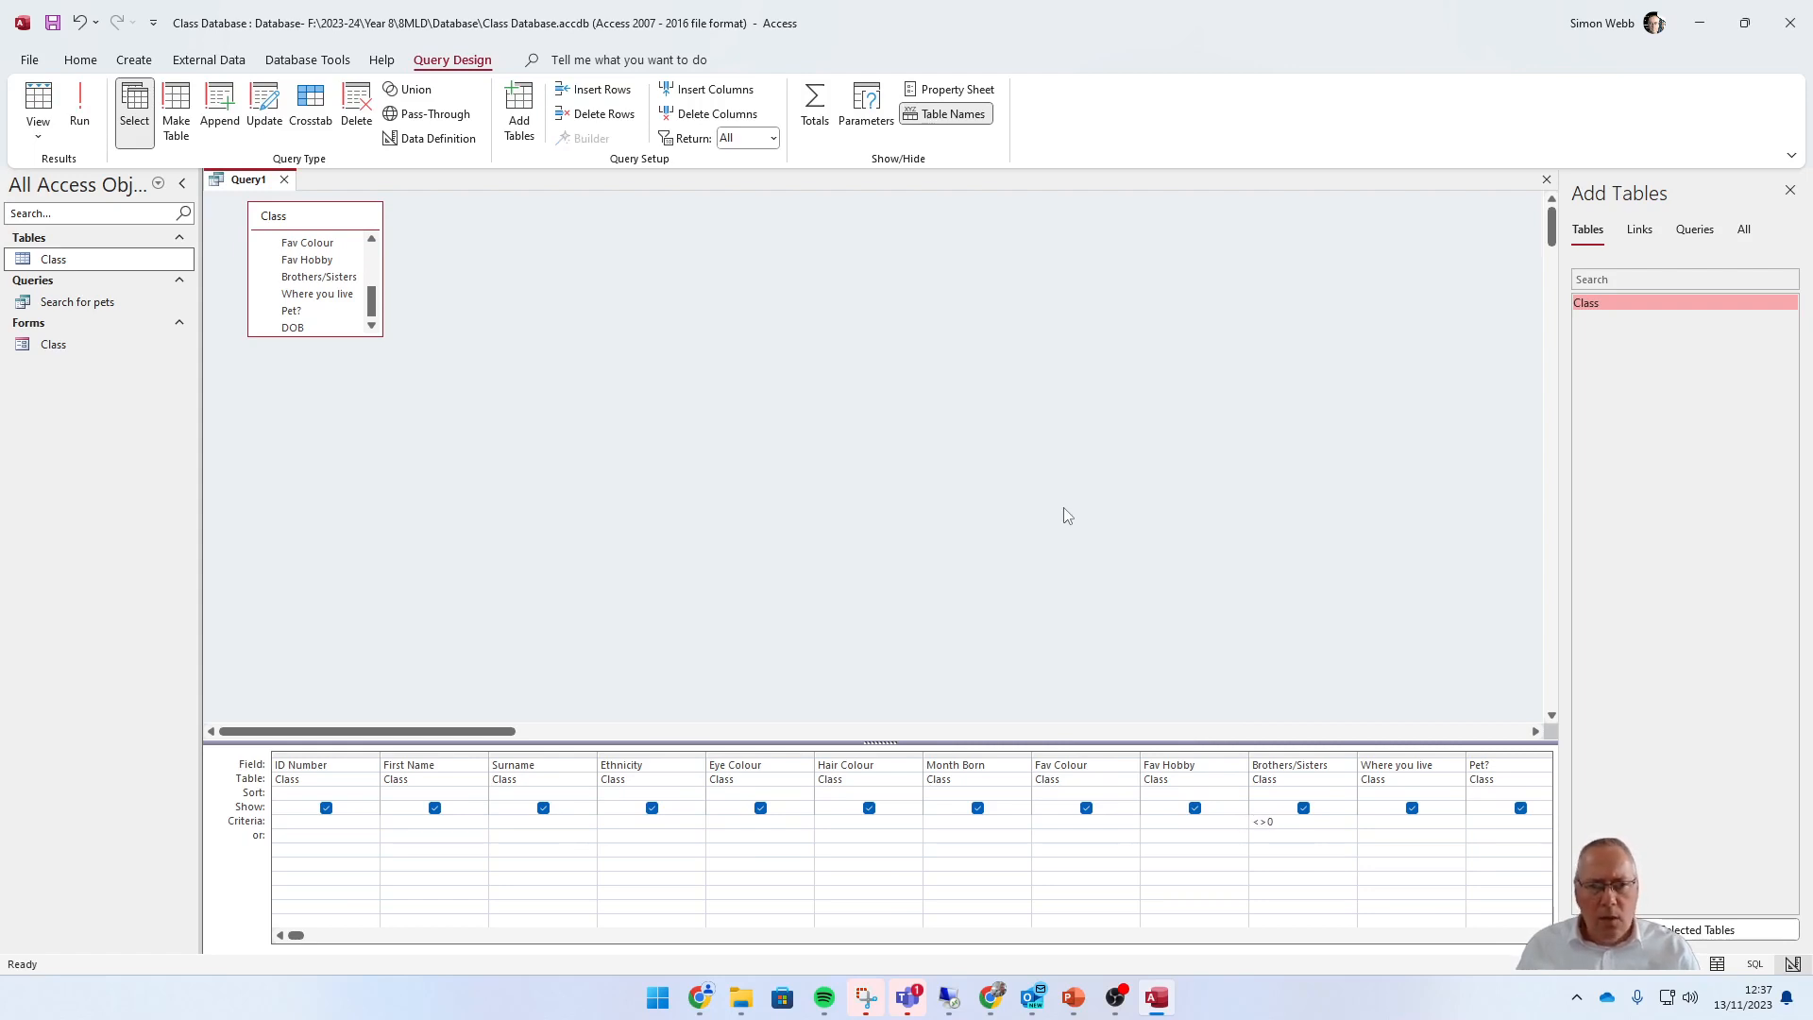